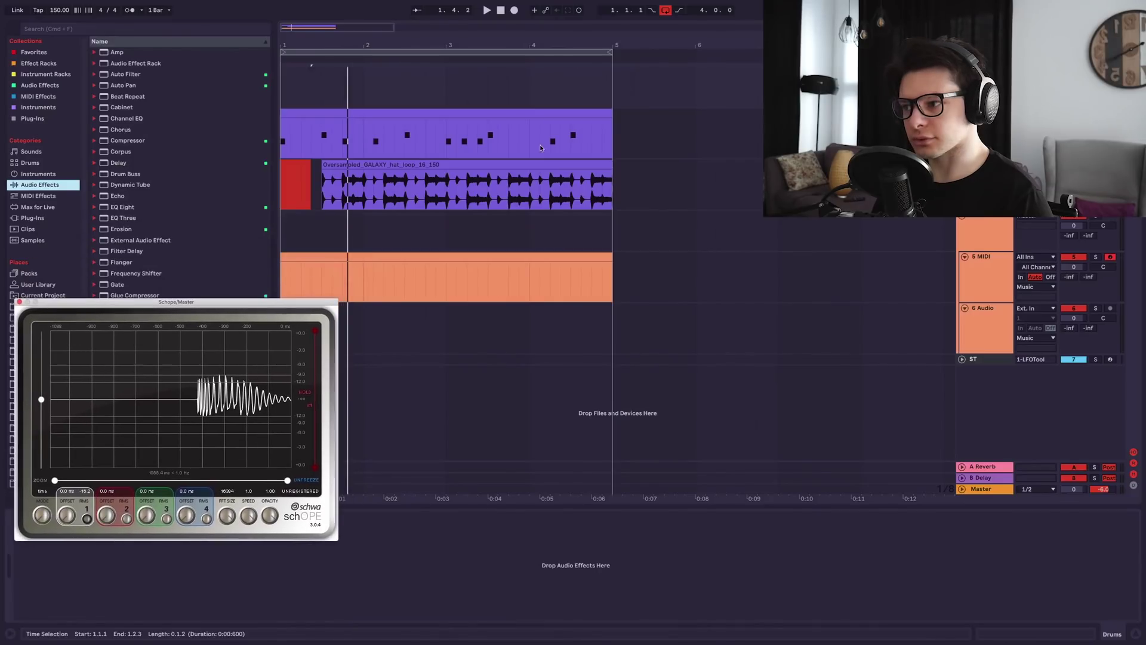
- Add Free Clip to the Drums track and lower its clip ceiling while the loop plays
{"action": "left_click_drag", "start_coordinate": [211, 300], "coordinate": [207, 309]}
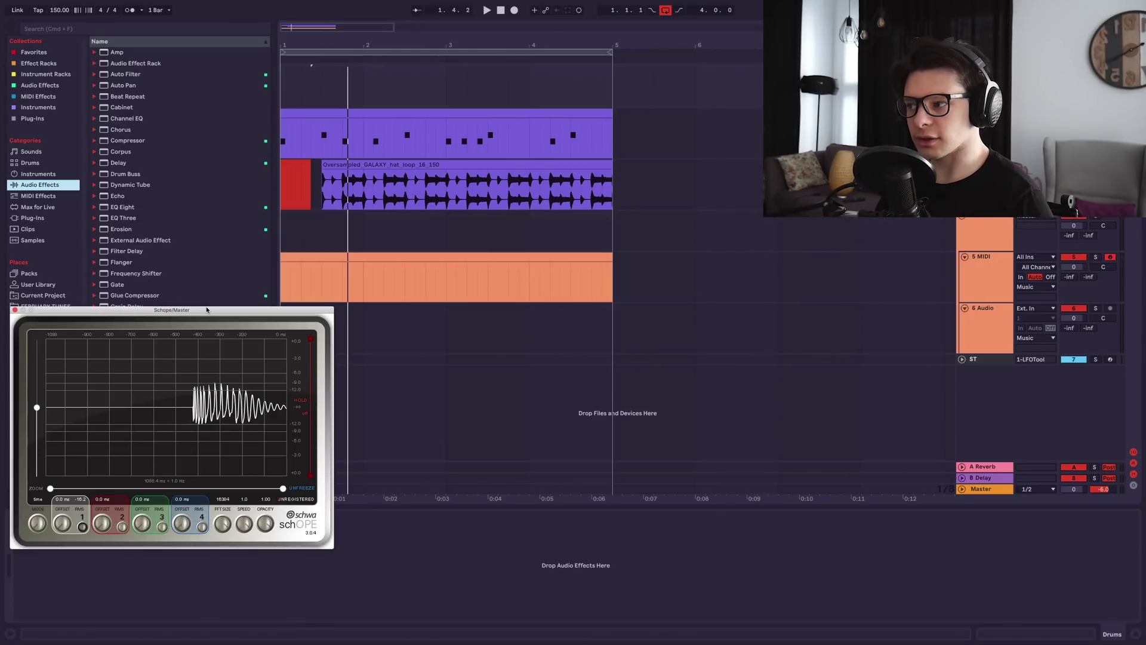
{"action": "left_click", "coordinate": [40, 86]}
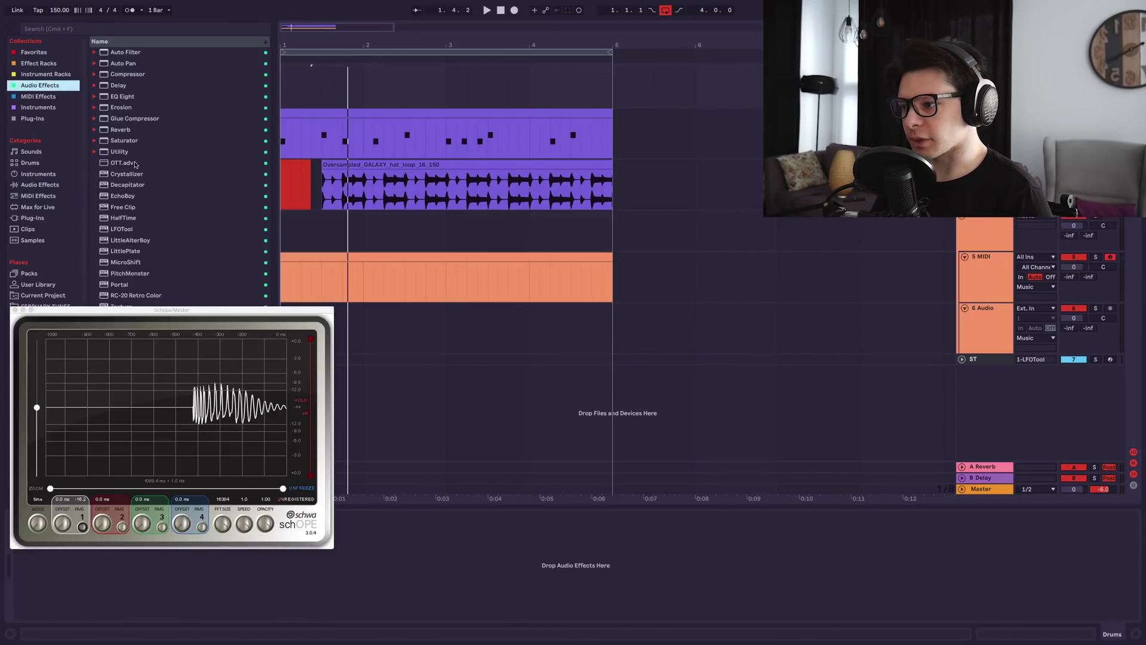
{"action": "double_click", "coordinate": [138, 205]}
{"action": "left_click_drag", "start_coordinate": [300, 312], "coordinate": [347, 81]}
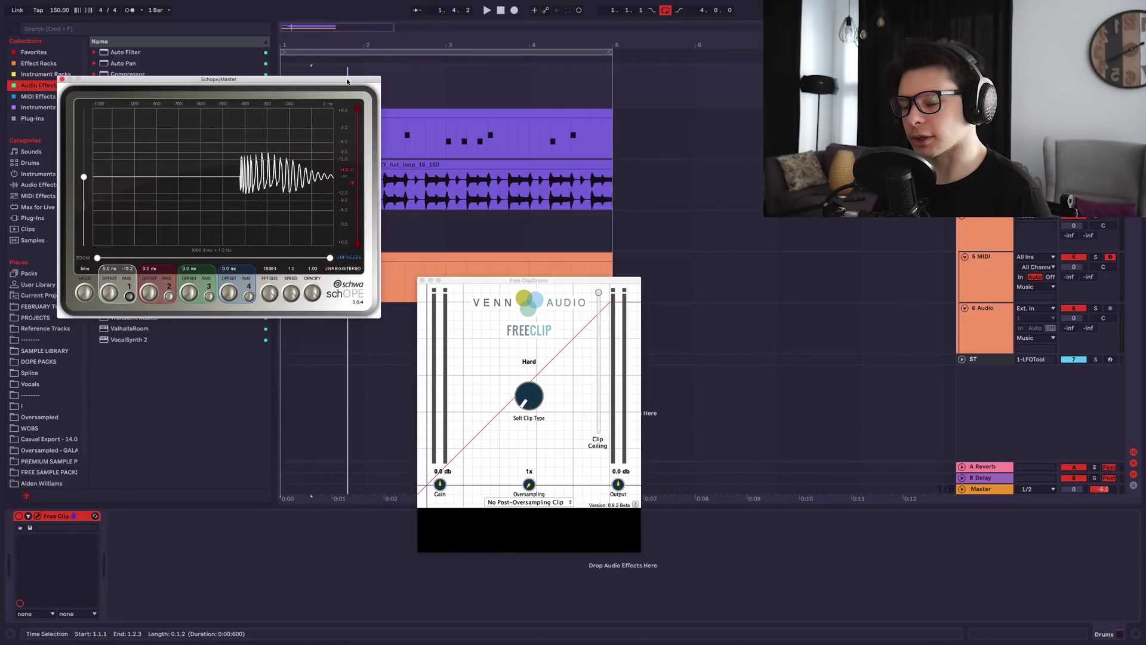
{"action": "left_click_drag", "start_coordinate": [487, 282], "coordinate": [487, 214]}
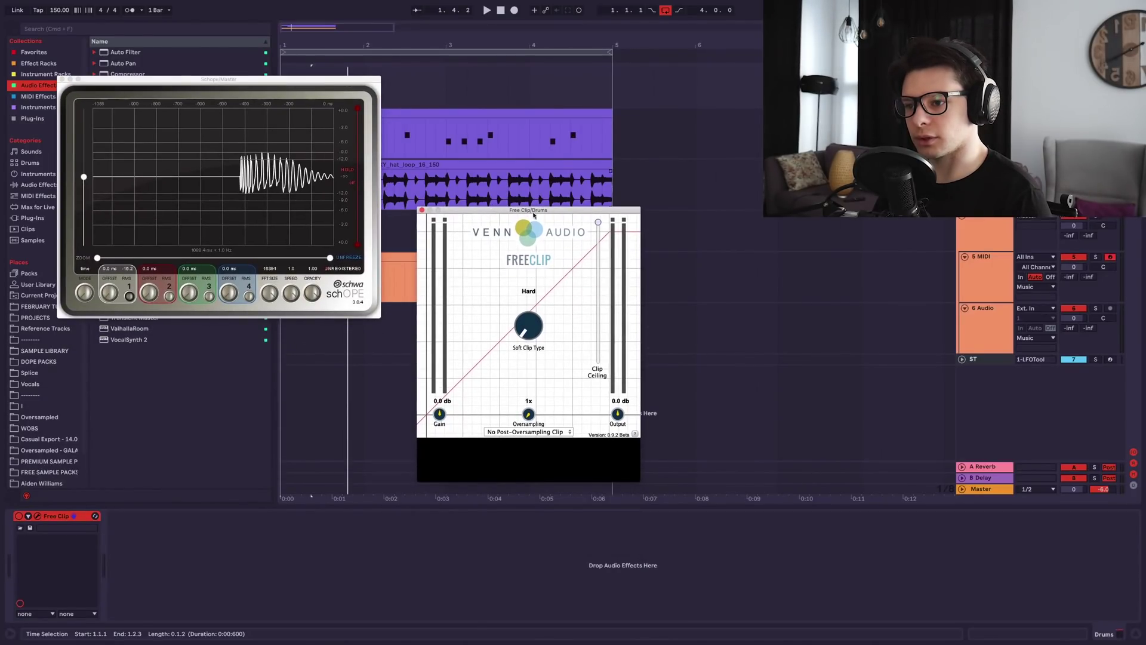
{"action": "key", "text": "space"}
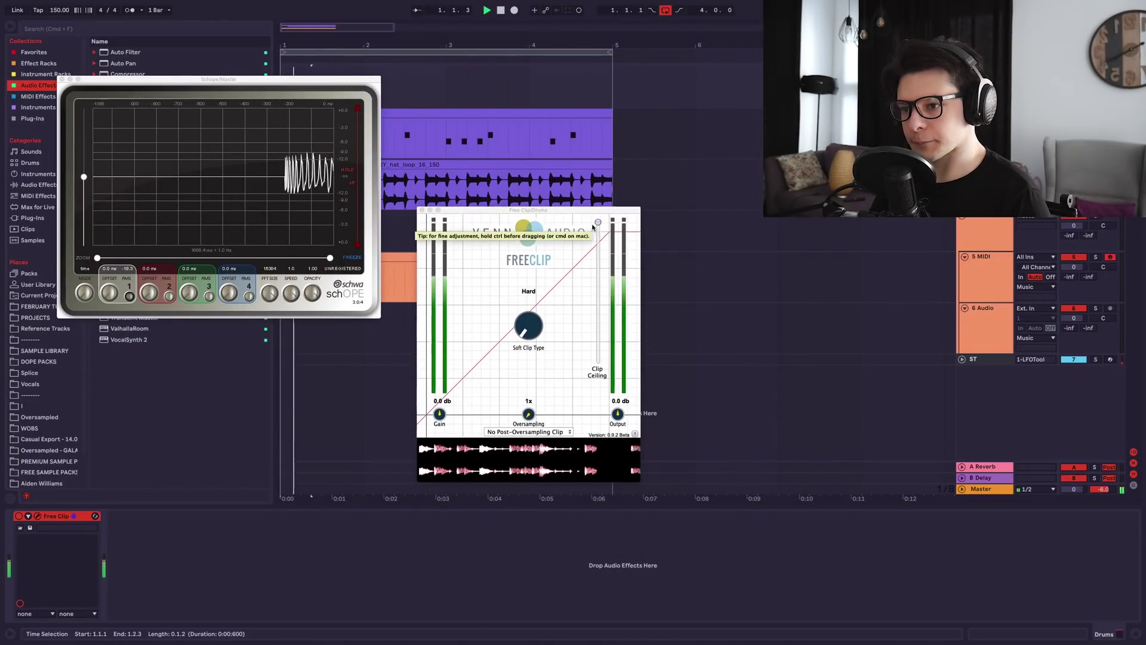
{"action": "left_click_drag", "start_coordinate": [597, 222], "coordinate": [600, 259]}
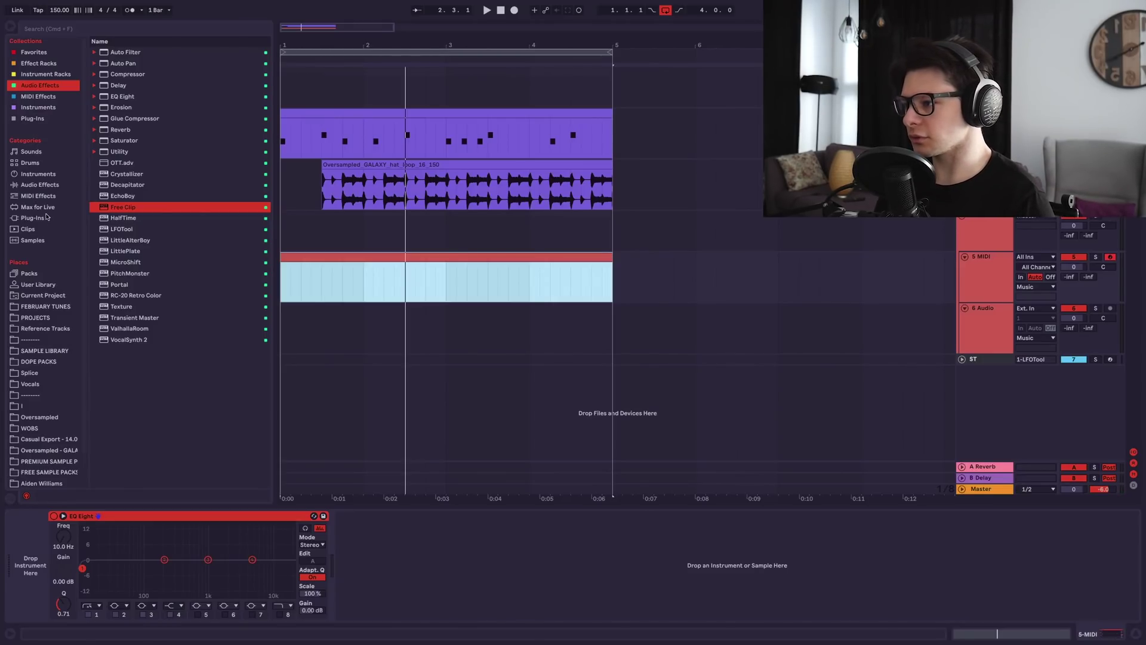
- Load the Reaktor 6 plug-in onto the 5 MIDI track and open the Form library in its player
{"action": "left_click", "coordinate": [47, 217]}
{"action": "scroll", "coordinate": [265, 343], "scroll_direction": "down", "scroll_amount": 5}
{"action": "scroll", "coordinate": [256, 352], "scroll_direction": "down", "scroll_amount": 2}
{"action": "left_click", "coordinate": [137, 416]}
{"action": "left_click_drag", "start_coordinate": [172, 417], "coordinate": [984, 283]}
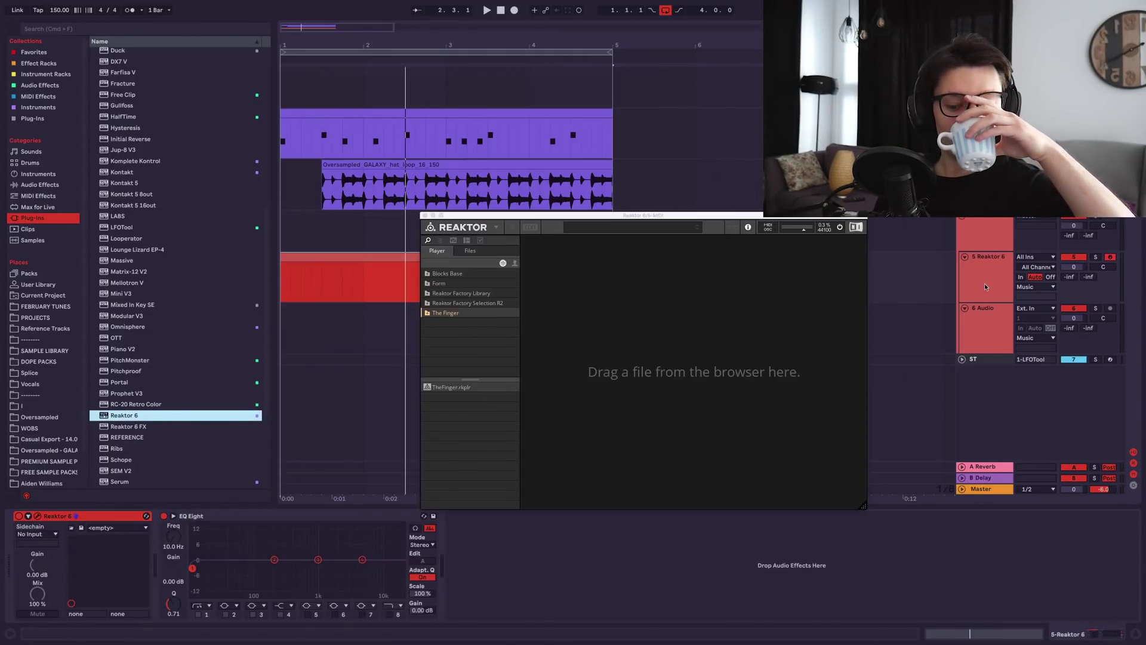
{"action": "left_click", "coordinate": [435, 283]}
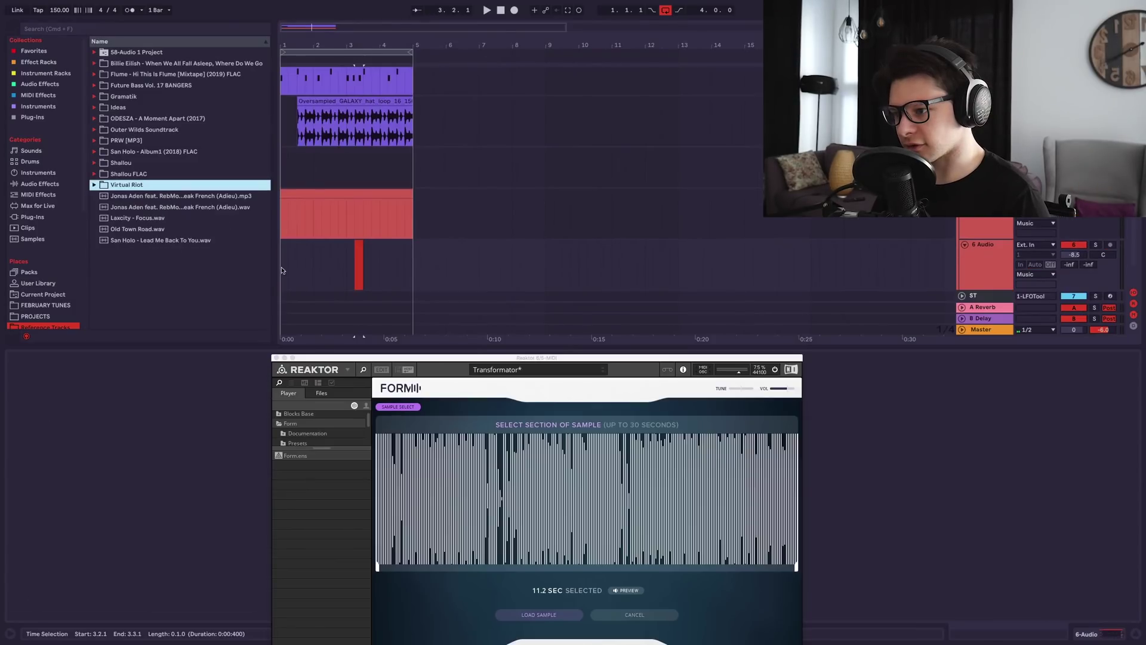
- Load the selected 11.2-second sample section into Form and set the Form oscillator's pitch to -12
{"action": "left_click_drag", "start_coordinate": [497, 357], "coordinate": [496, 166]}
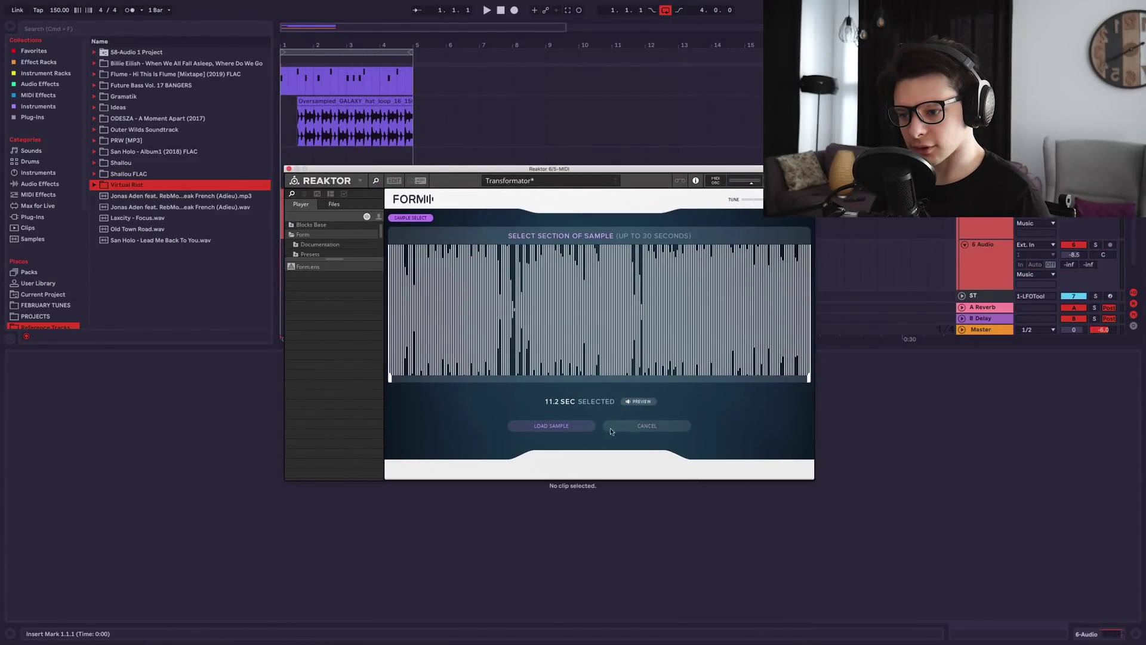
{"action": "left_click", "coordinate": [585, 425]}
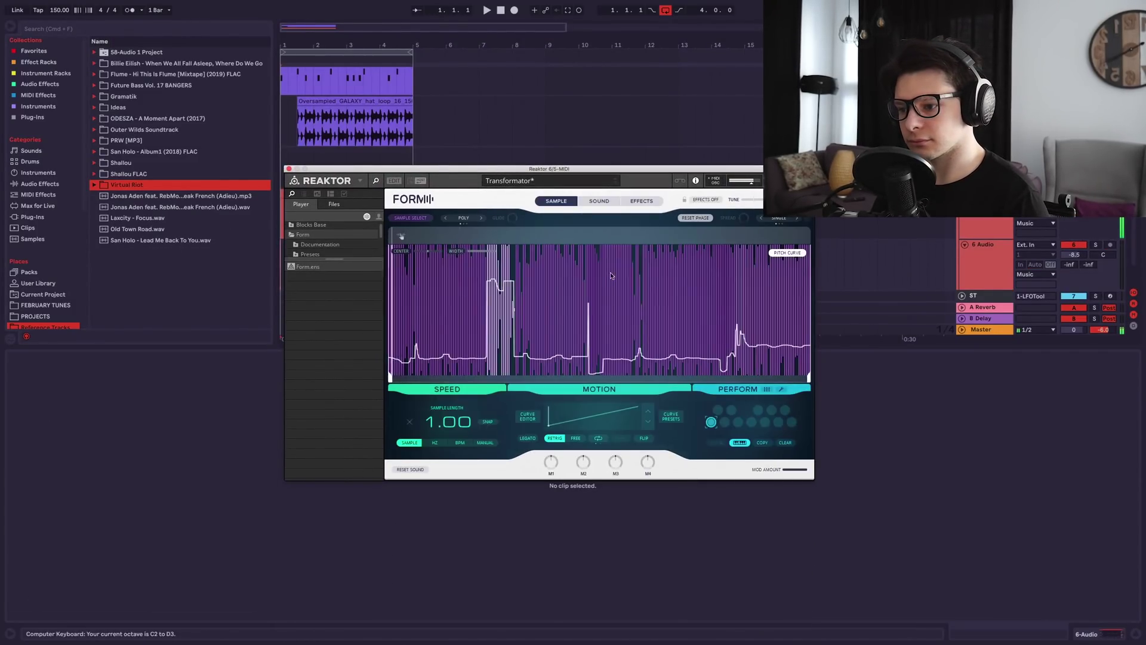
{"action": "left_click", "coordinate": [599, 201]}
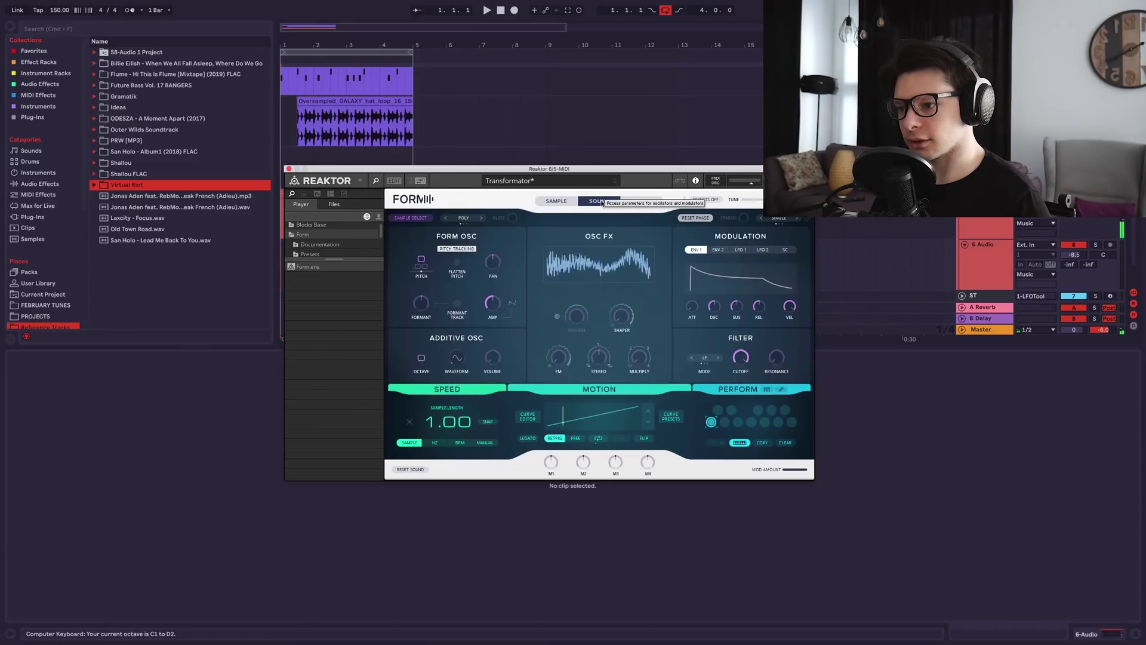
{"action": "left_click_drag", "start_coordinate": [418, 292], "coordinate": [418, 314]}
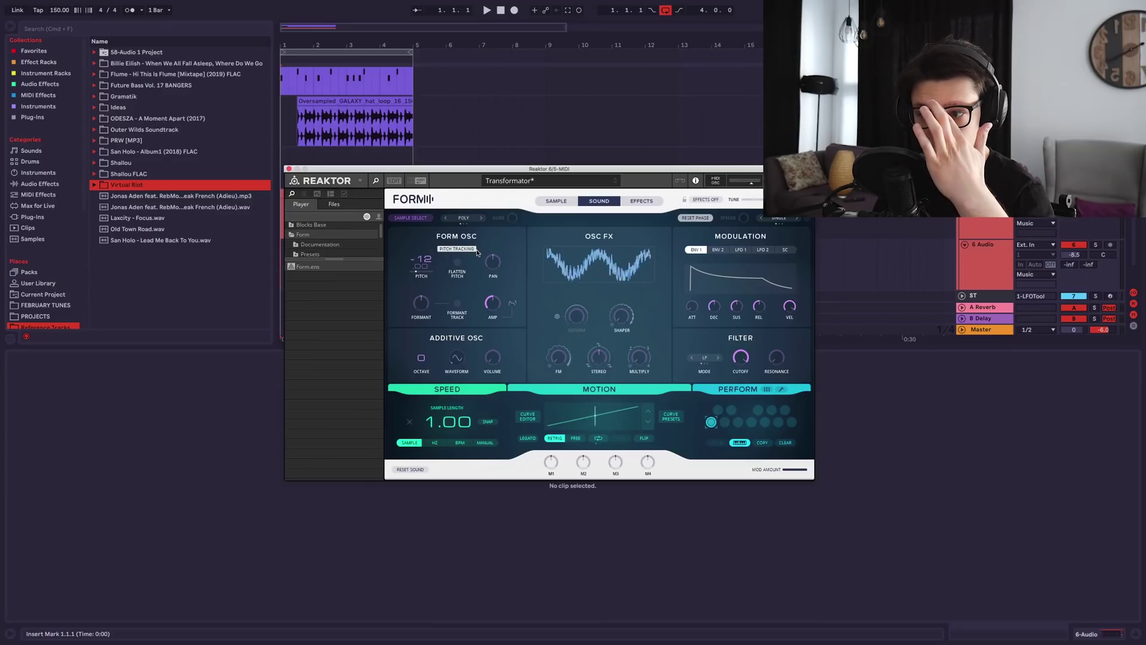
- Narrow Form's sample selection to a short section near the start and switch its motion to looping
{"action": "left_click", "coordinate": [556, 200]}
{"action": "left_click_drag", "start_coordinate": [537, 169], "coordinate": [690, 141]}
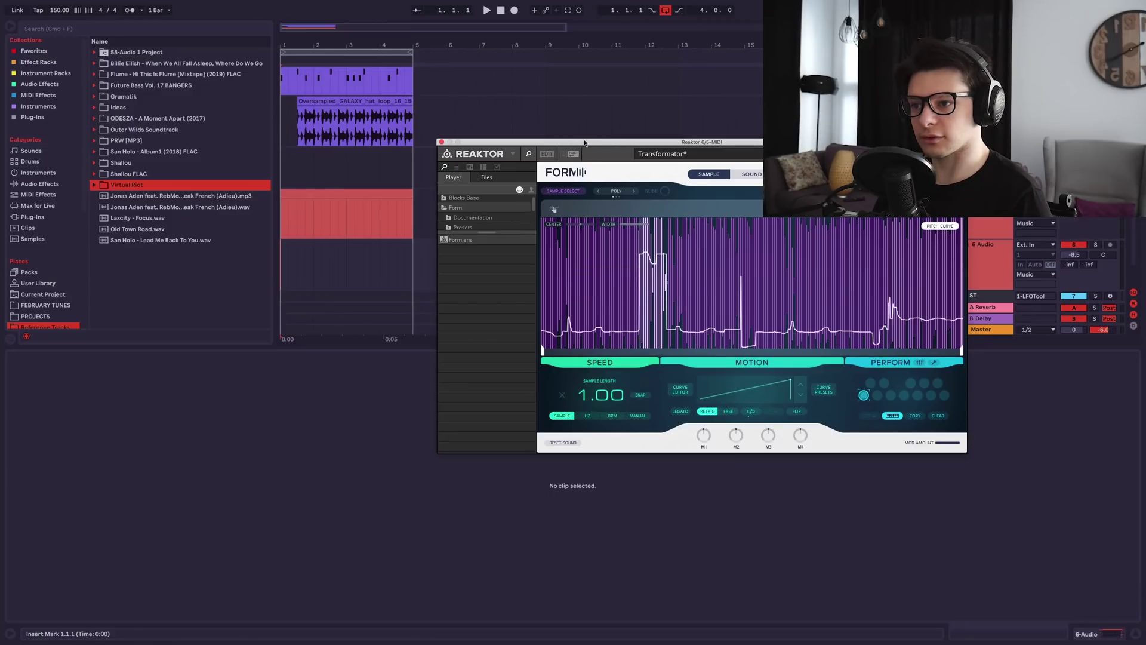
{"action": "left_click_drag", "start_coordinate": [584, 143], "coordinate": [603, 121]}
{"action": "left_click_drag", "start_coordinate": [440, 341], "coordinate": [414, 514]}
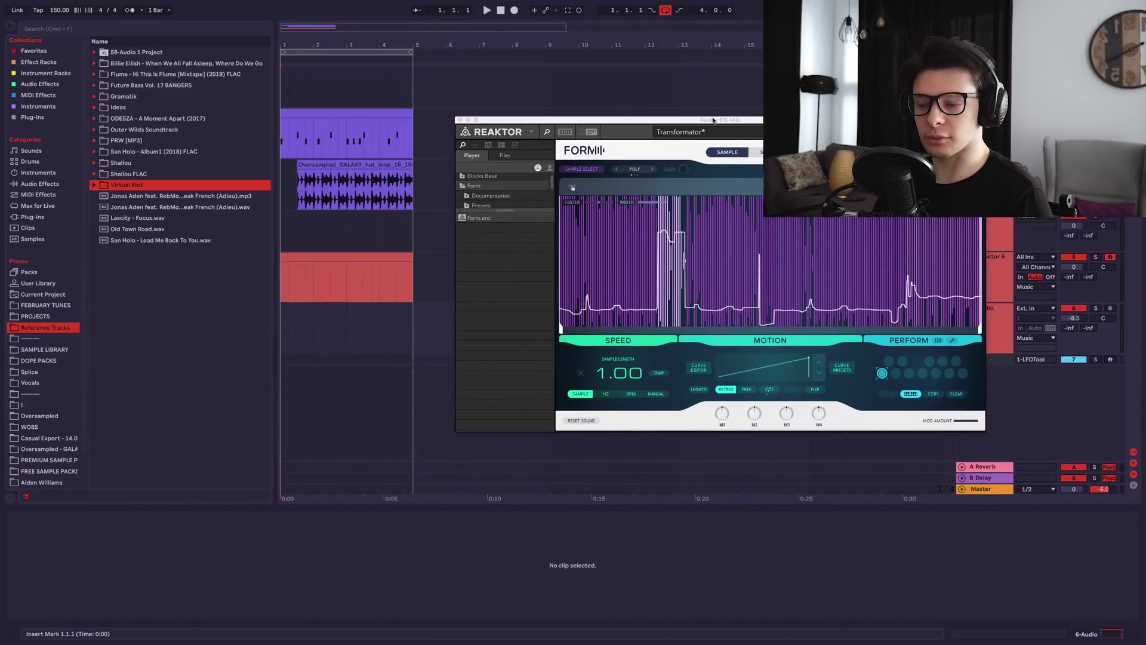
{"action": "left_click_drag", "start_coordinate": [713, 120], "coordinate": [712, 116]}
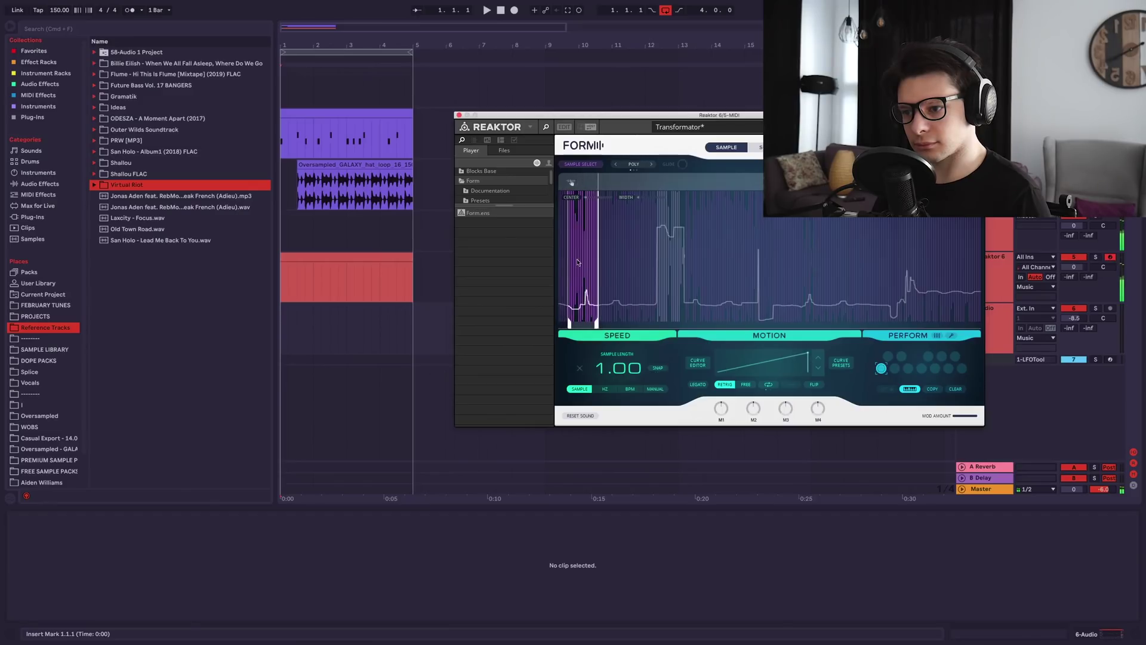
{"action": "left_click", "coordinate": [768, 384]}
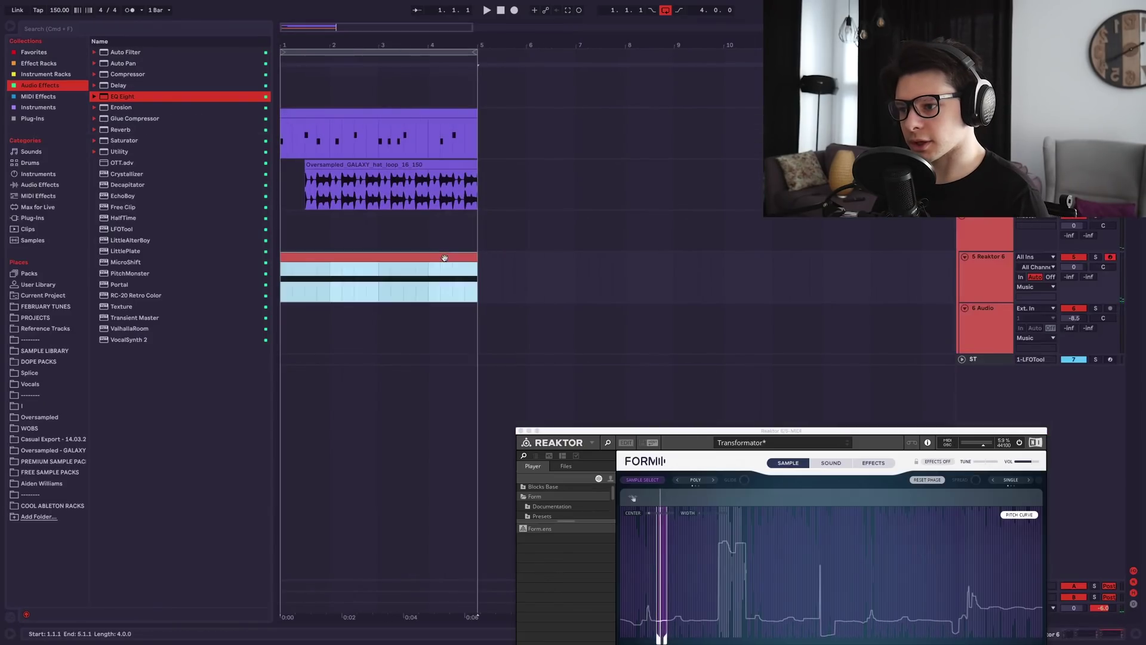
- Move the Reaktor 6 clip to bar 5 and record it onto the 6 Audio track using Resampling as input
{"action": "left_click_drag", "start_coordinate": [365, 260], "coordinate": [562, 260]}
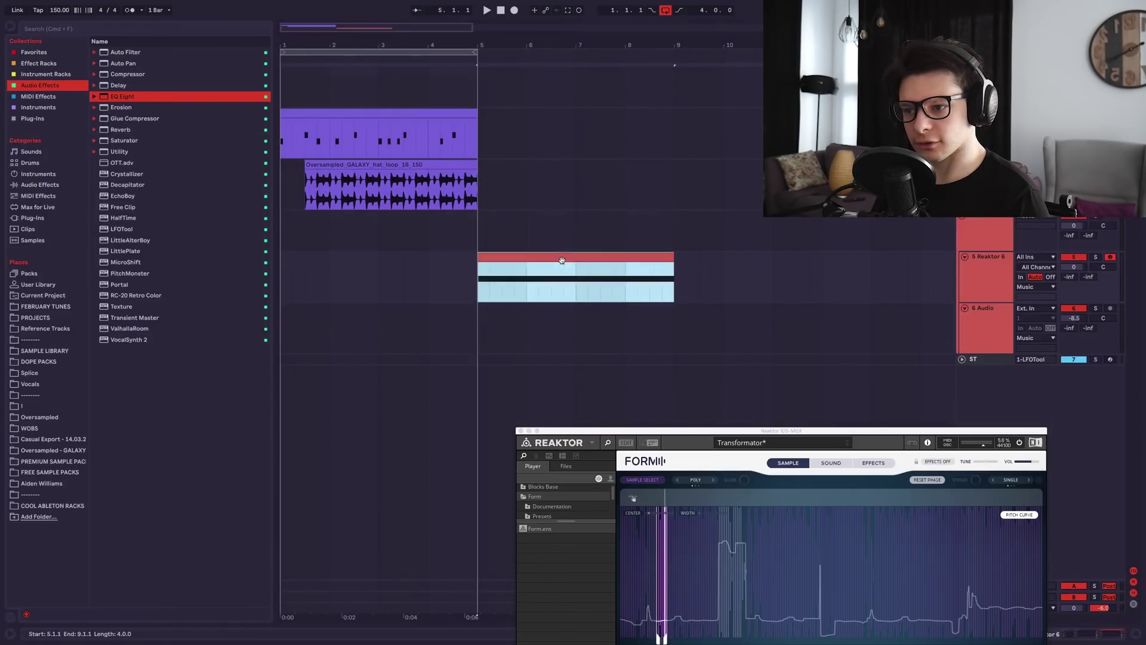
{"action": "left_click", "coordinate": [1036, 308]}
{"action": "left_click", "coordinate": [1035, 347]}
{"action": "left_click", "coordinate": [1110, 308]}
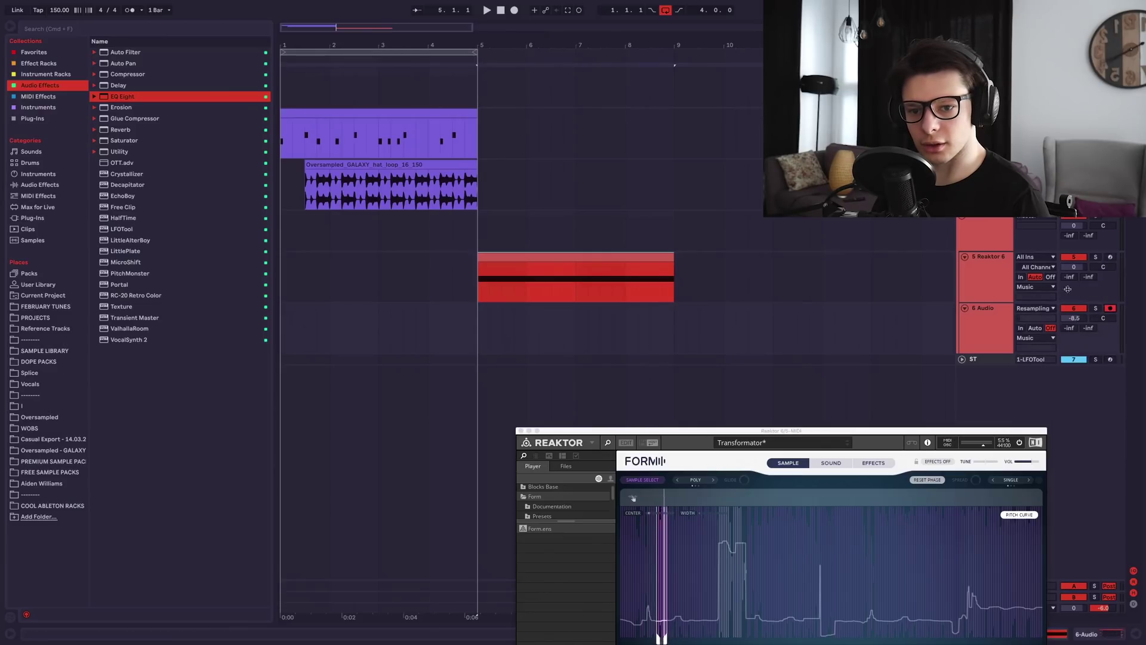
{"action": "left_click", "coordinate": [514, 10]}
{"action": "scroll", "coordinate": [507, 331], "scroll_direction": "up", "scroll_amount": 3}
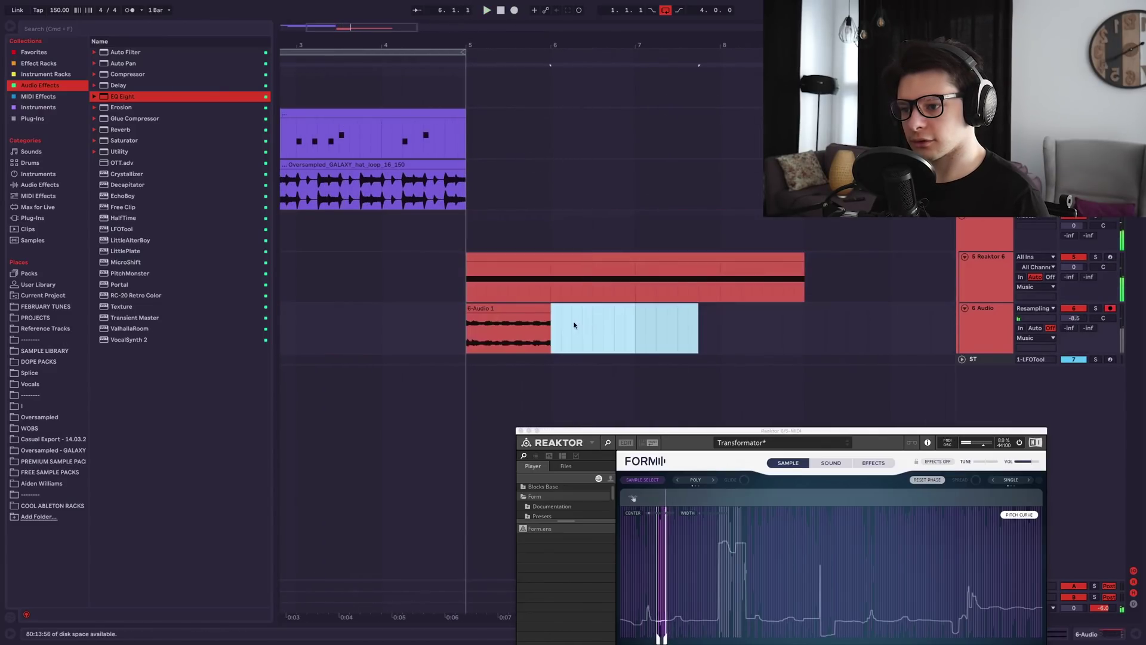
- Move the recorded audio clip toward the start of the arrangement and record another Reaktor take from bar 5
{"action": "left_click_drag", "start_coordinate": [523, 309], "coordinate": [298, 322]}
{"action": "scroll", "coordinate": [478, 321], "scroll_direction": "left", "scroll_amount": 3}
{"action": "left_click", "coordinate": [776, 281]}
{"action": "left_click_drag", "start_coordinate": [744, 431], "coordinate": [667, 254]}
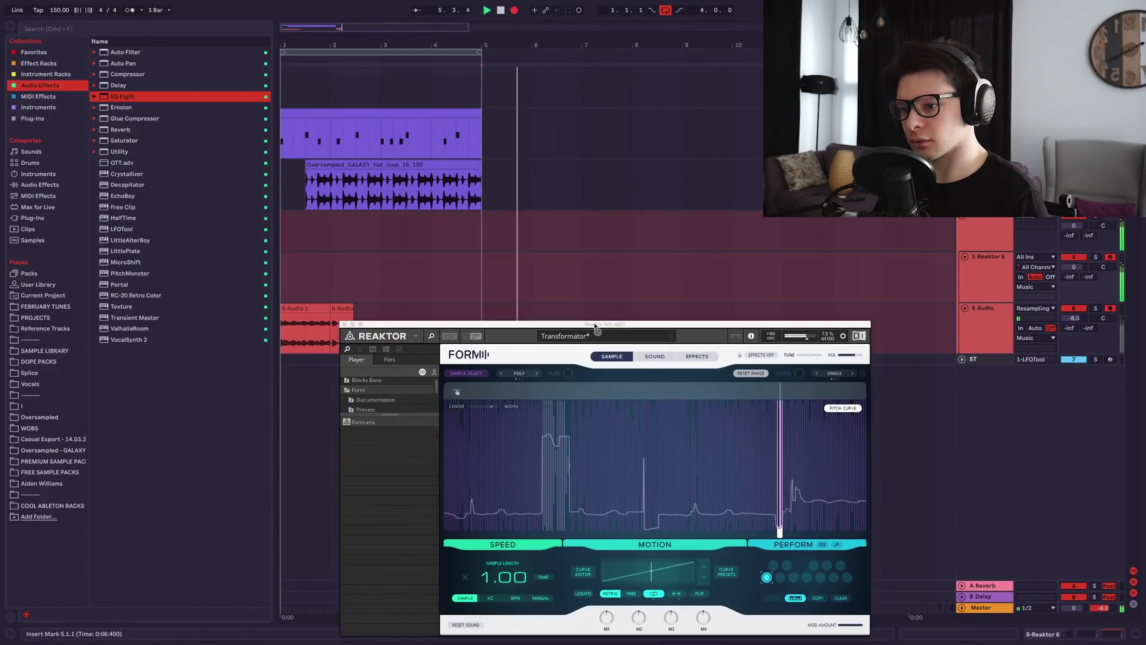
{"action": "left_click_drag", "start_coordinate": [593, 325], "coordinate": [576, 445]}
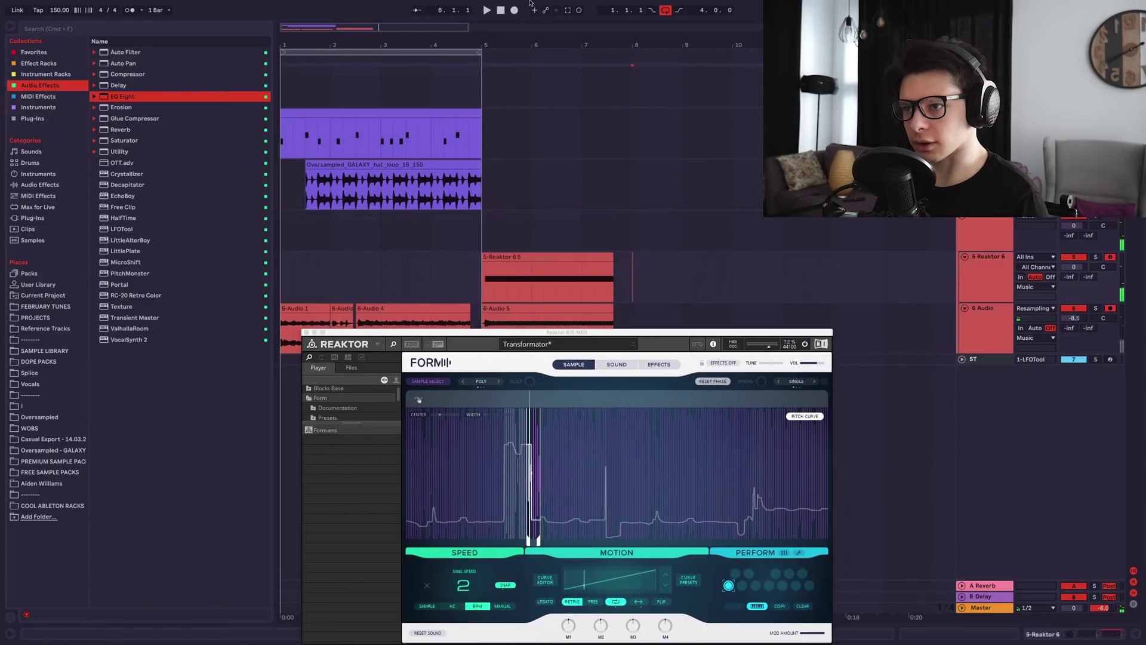
- Record two more Reaktor takes from bars 8 and 11, shifting Form's sample selection between them
{"action": "left_click", "coordinate": [514, 10]}
{"action": "left_click_drag", "start_coordinate": [670, 333], "coordinate": [660, 398]}
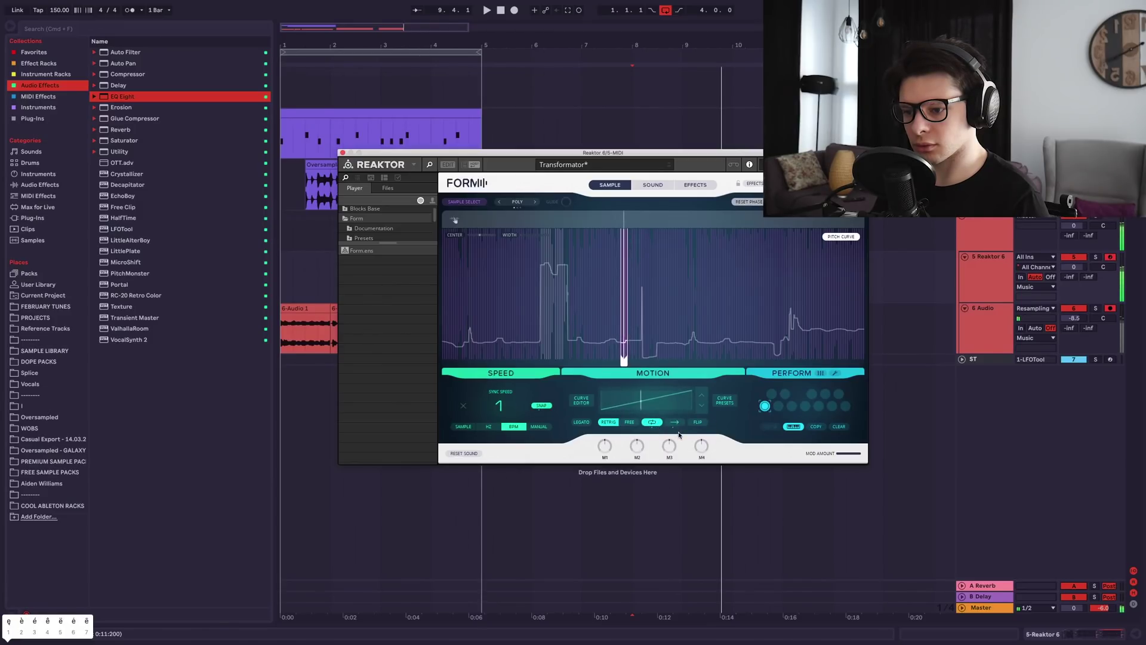
{"action": "mouse_move", "coordinate": [657, 304]}
{"action": "left_mouse_down"}
{"action": "mouse_move", "coordinate": [647, 295]}
{"action": "mouse_move", "coordinate": [702, 297]}
{"action": "left_mouse_up"}
{"action": "left_click", "coordinate": [762, 281]}
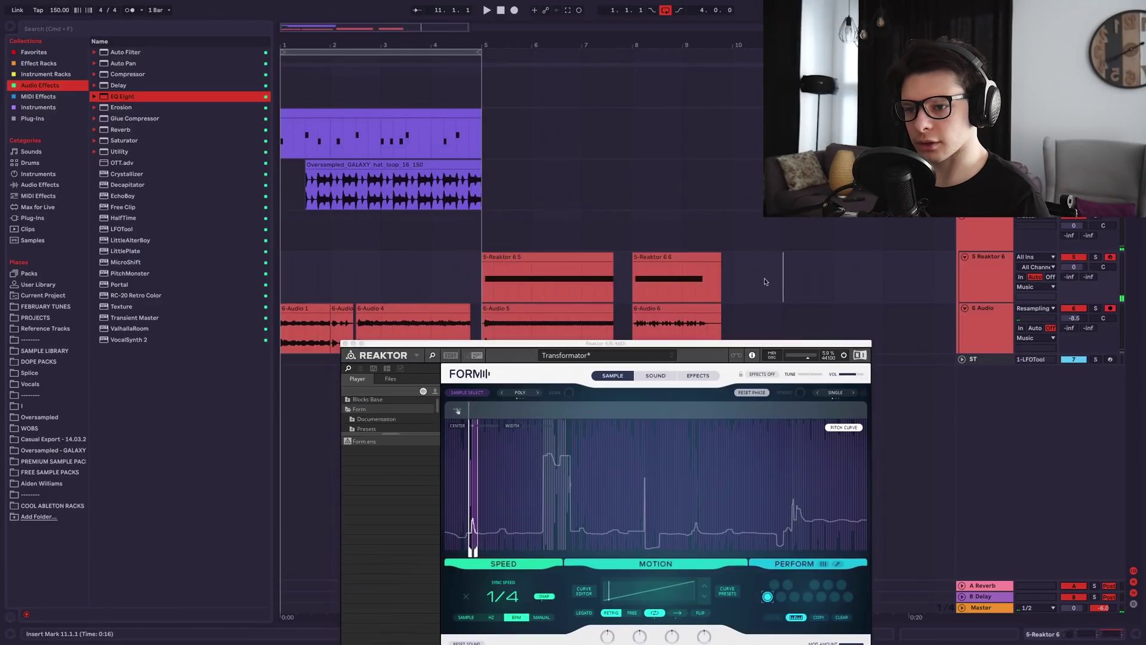
{"action": "left_click", "coordinate": [514, 11]}
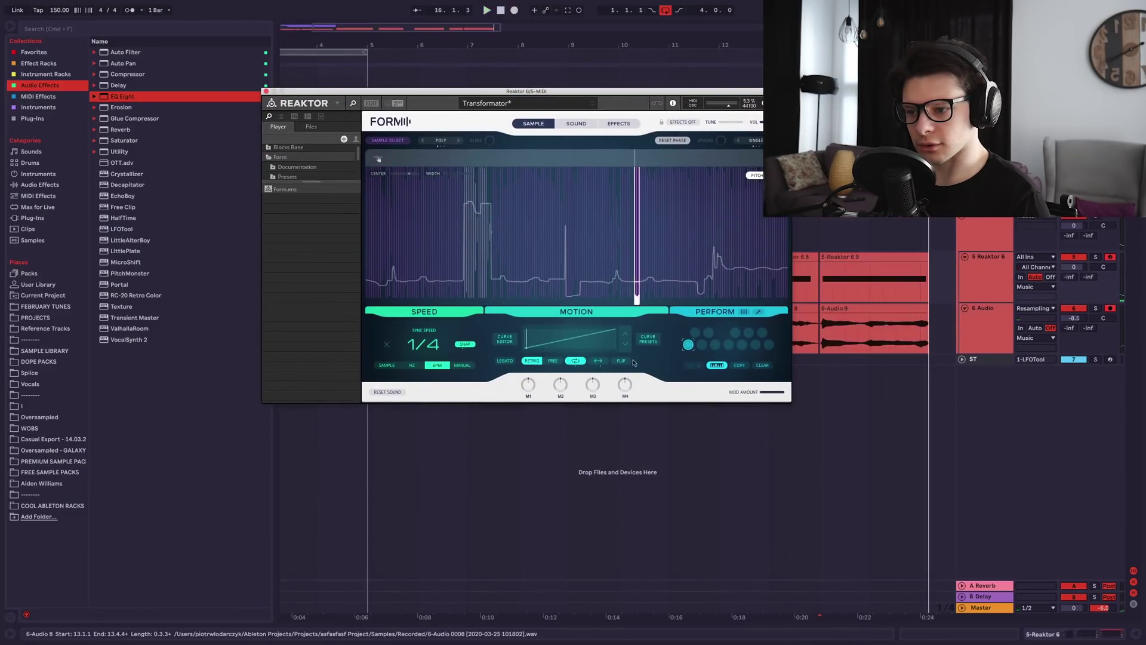
- Record a long Reaktor take from 16.2.1, setting Form's sync speed to 2 and moving the sample selection while playing
{"action": "left_click", "coordinate": [935, 270]}
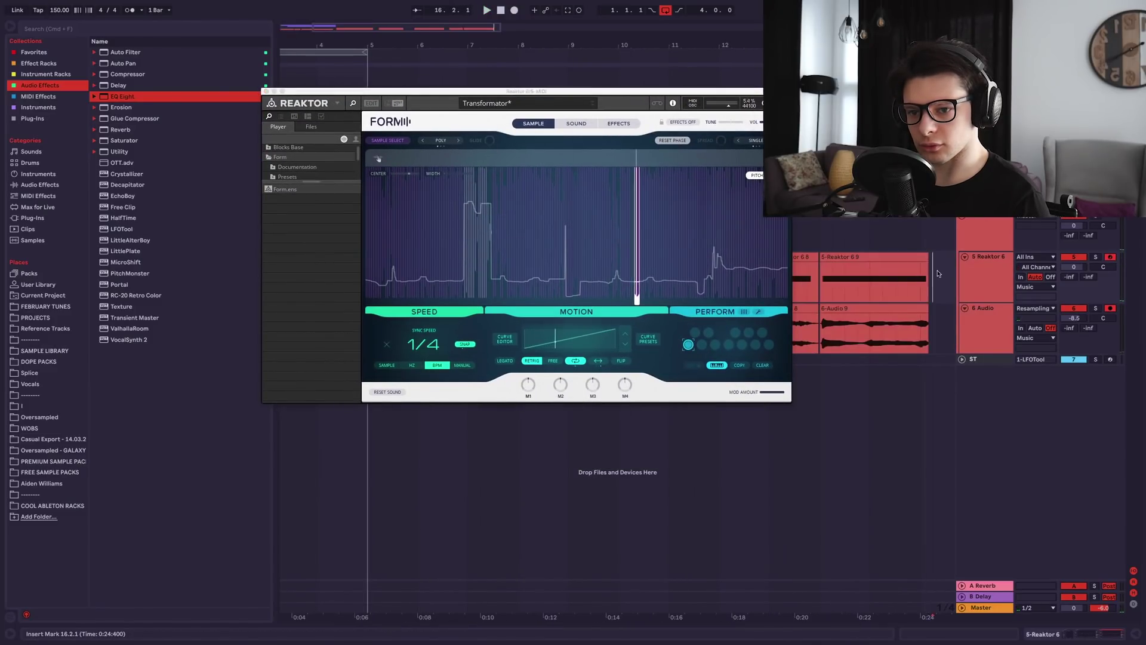
{"action": "left_click", "coordinate": [515, 11]}
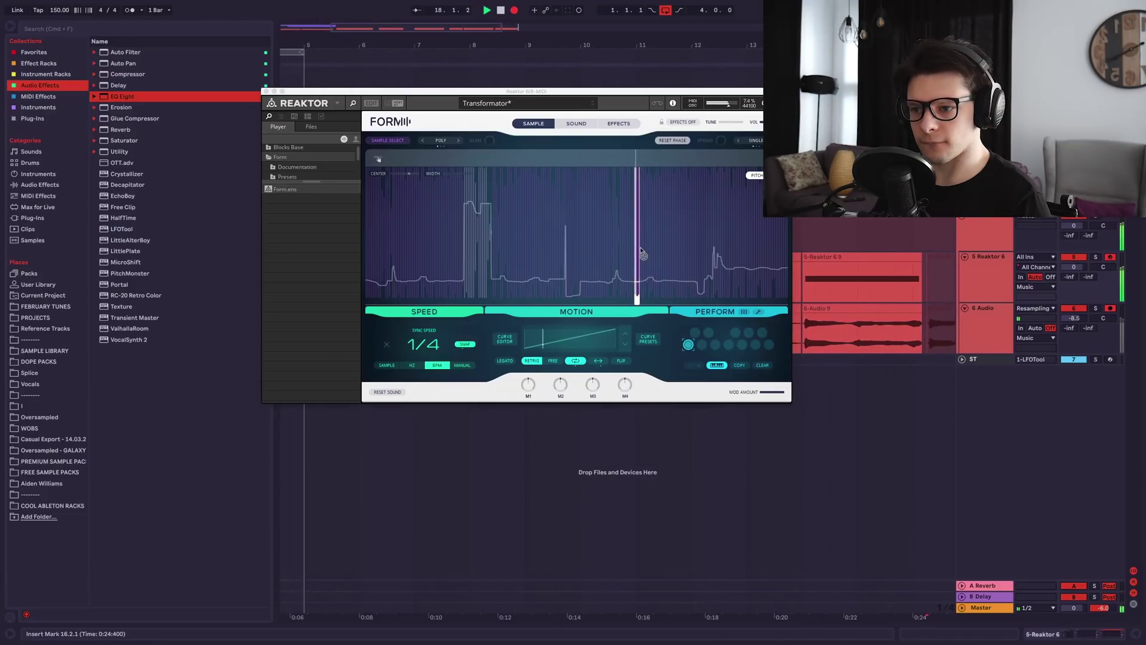
{"action": "left_click", "coordinate": [445, 348]}
{"action": "key", "text": "e"}
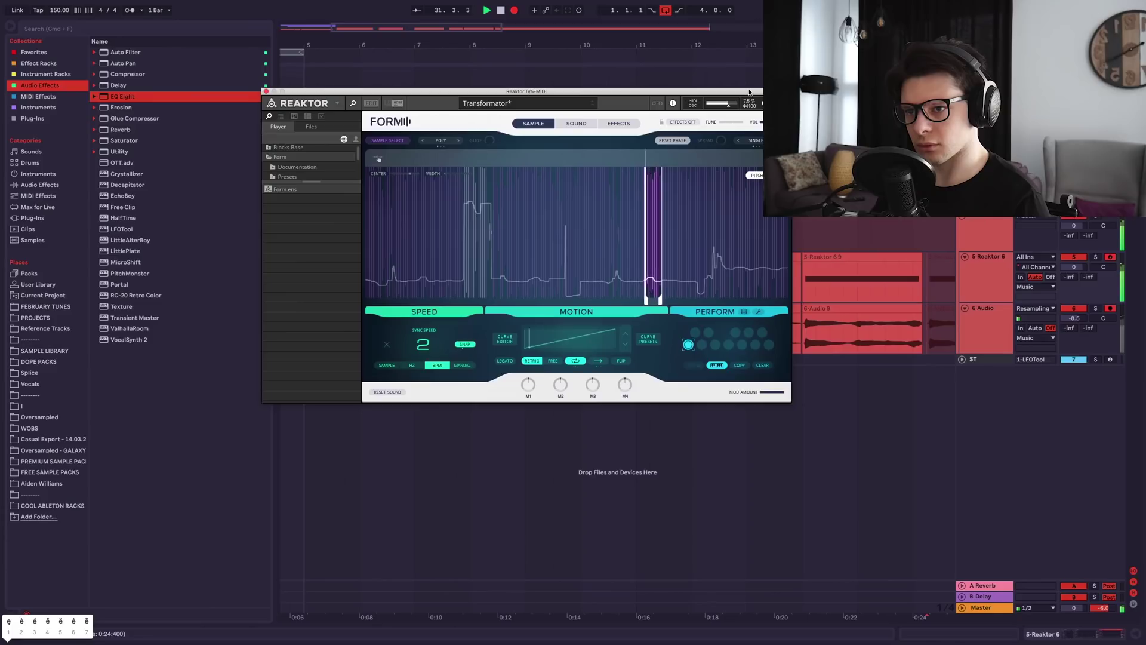
{"action": "left_click_drag", "start_coordinate": [648, 92], "coordinate": [498, 109]}
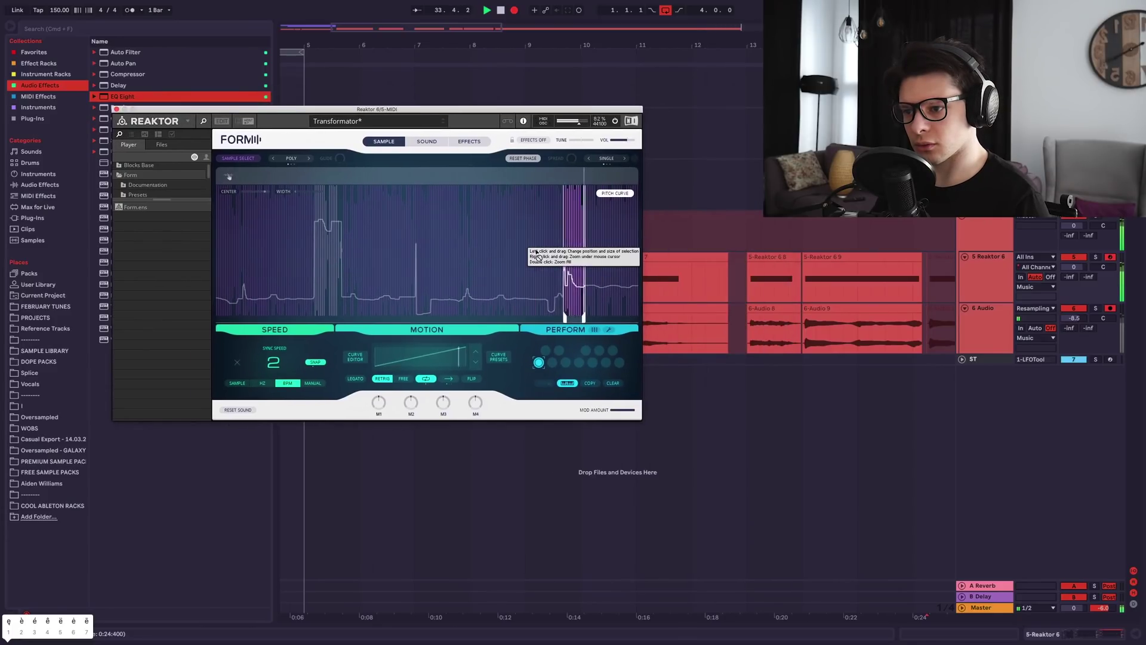
{"action": "left_click_drag", "start_coordinate": [562, 255], "coordinate": [294, 253]}
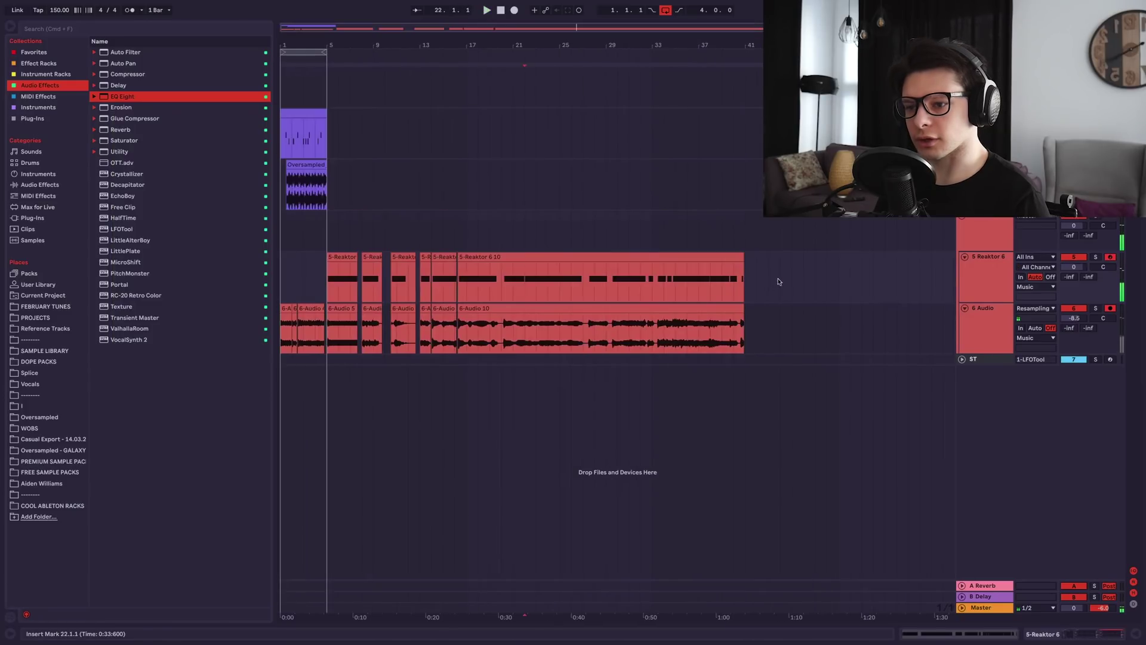
- Delete the MIDI clips on the Reaktor 6 track from bar 3 to bar 44 and select the 6 Audio track
{"action": "left_click_drag", "start_coordinate": [779, 278], "coordinate": [303, 277]}
{"action": "key", "text": "Delete"}
{"action": "scroll", "coordinate": [317, 274], "scroll_direction": "up", "scroll_amount": 6}
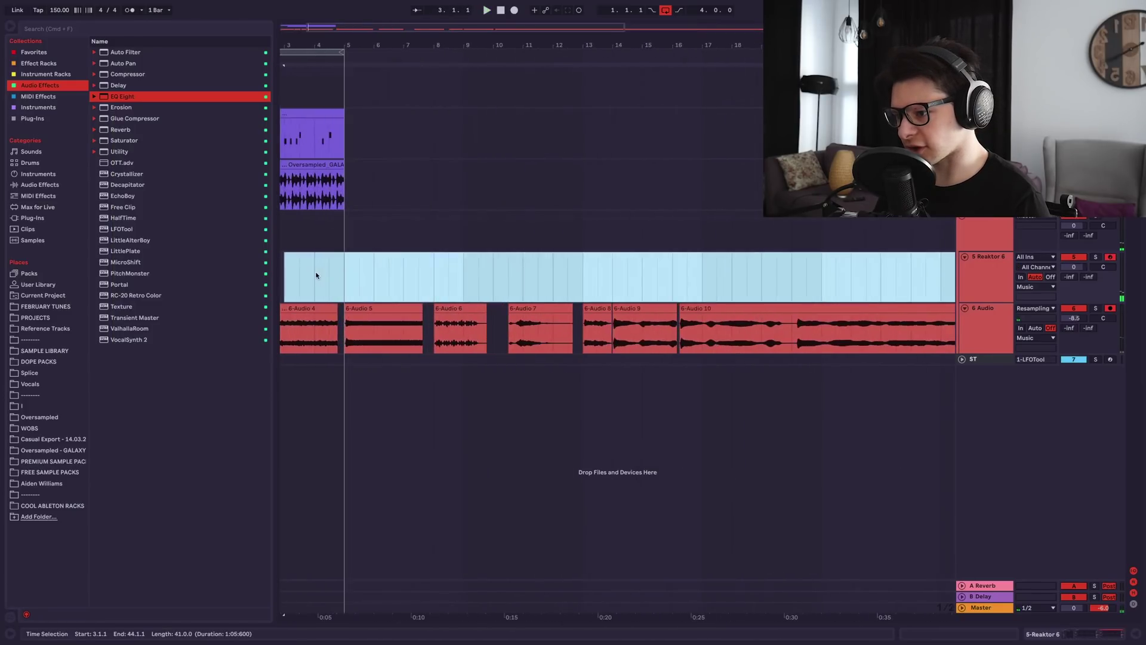
{"action": "scroll", "coordinate": [399, 269], "scroll_direction": "left", "scroll_amount": 4}
{"action": "left_click", "coordinate": [1000, 333]}
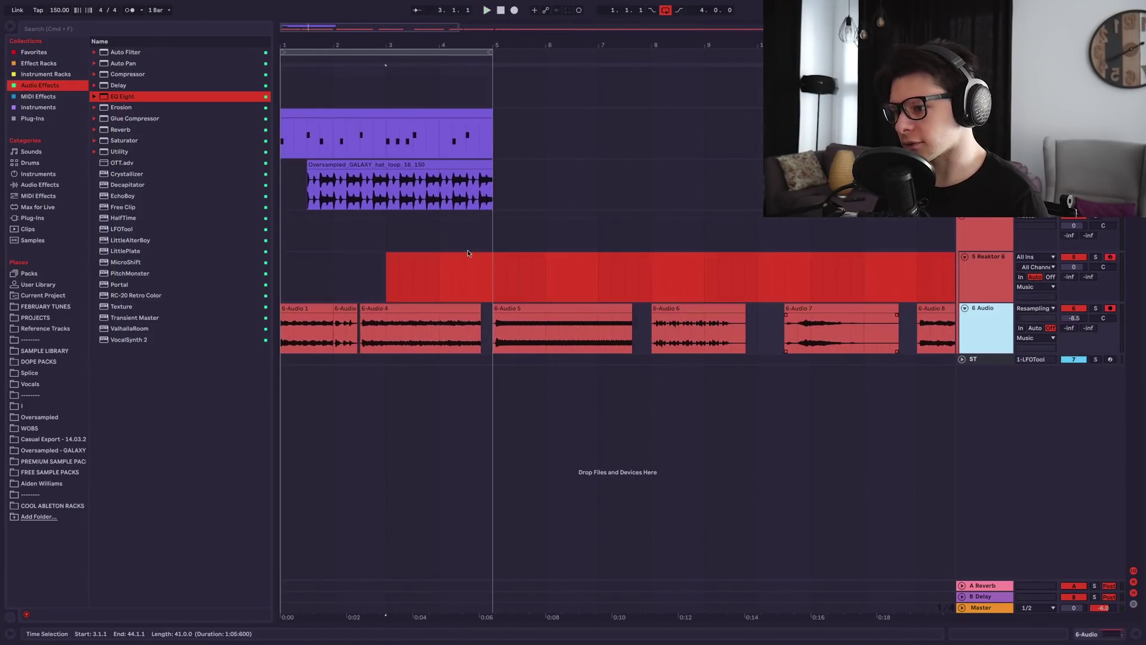
{"action": "scroll", "coordinate": [444, 246], "scroll_direction": "up", "scroll_amount": 3}
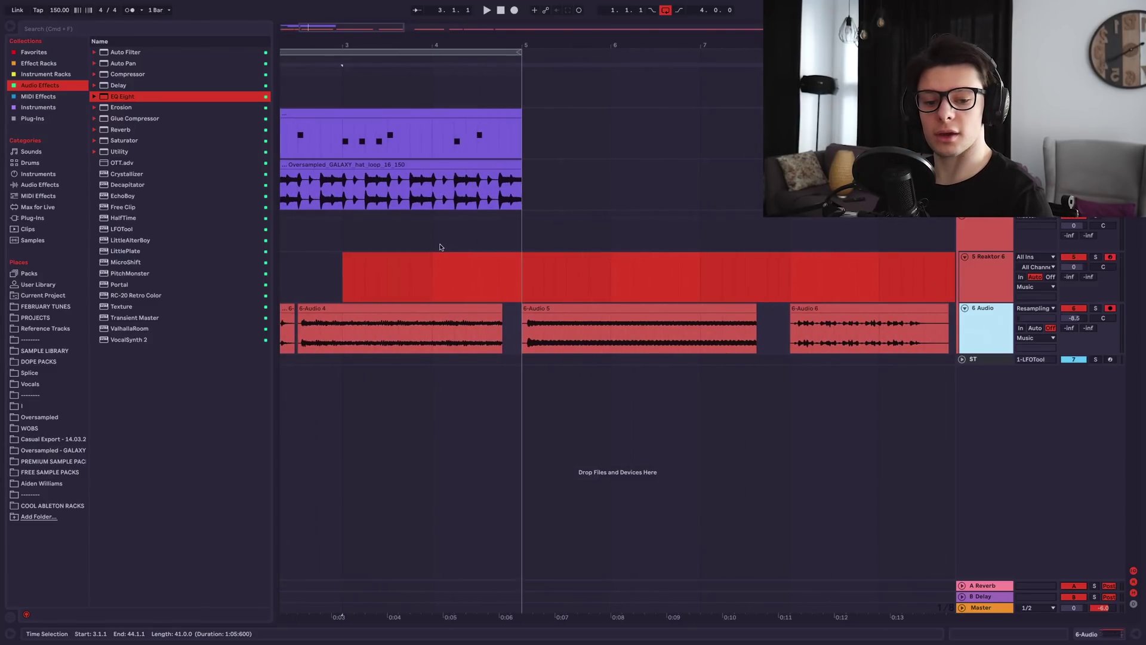
- Play back the resampled audio against the drums and raise the 6 Audio track's volume to -0.3 dB
{"action": "key", "text": "space"}
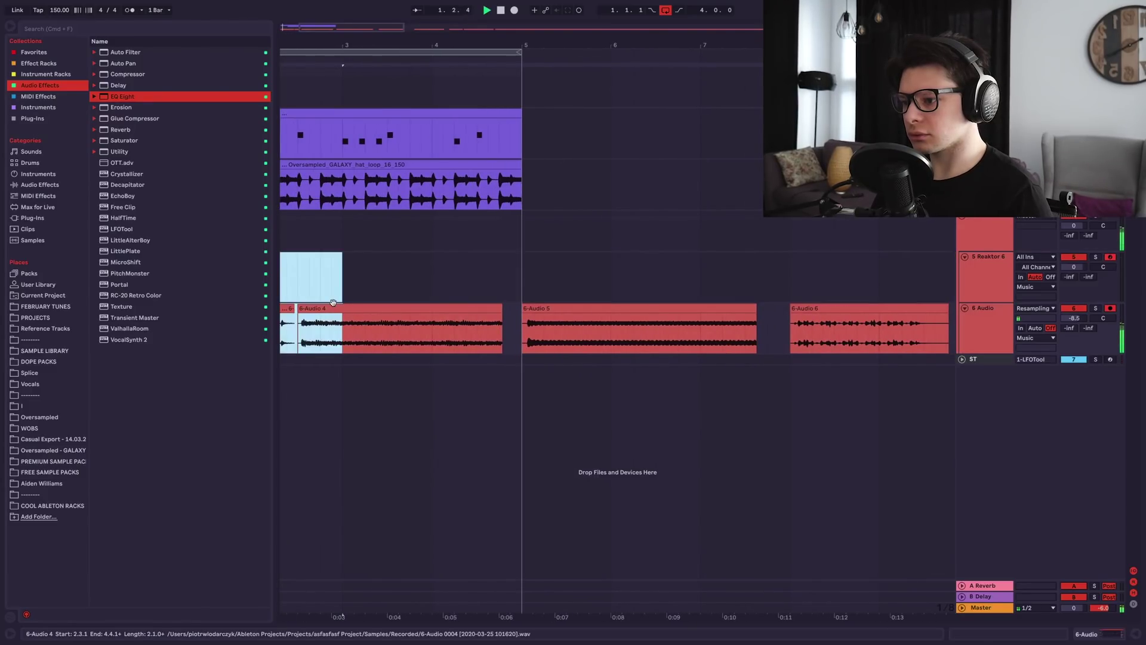
{"action": "scroll", "coordinate": [333, 302], "scroll_direction": "down", "scroll_amount": 3}
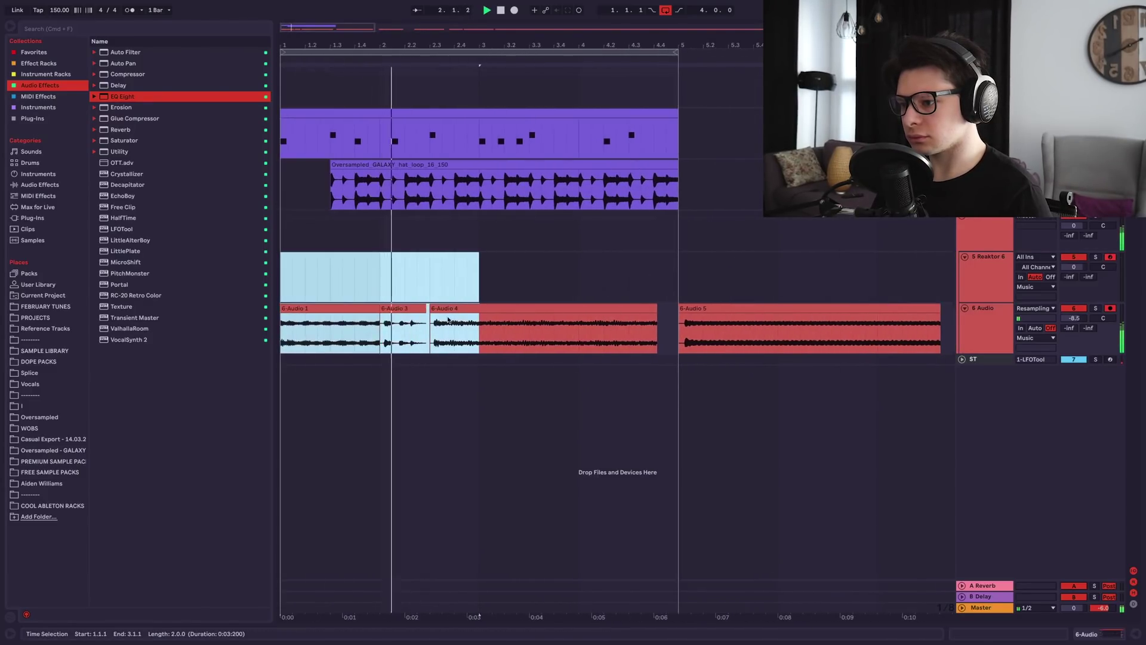
{"action": "key", "text": "space"}
{"action": "left_click_drag", "start_coordinate": [1071, 320], "coordinate": [1071, 296]}
{"action": "left_click", "coordinate": [525, 308]}
{"action": "left_click", "coordinate": [430, 290]}
{"action": "key", "text": "space"}
{"action": "scroll", "coordinate": [560, 328], "scroll_direction": "down", "scroll_amount": 2}
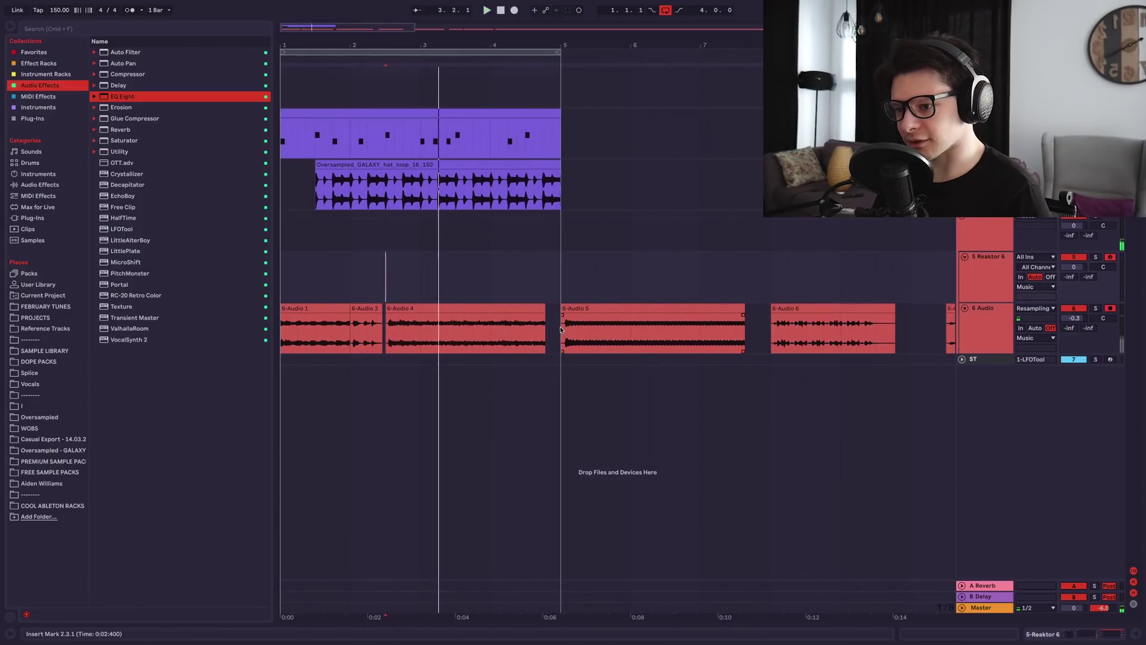
- Move the 6-Audio 1 and 6-Audio 3 clips onto a separate audio track and audition 6-Audio 4 with the drums
{"action": "left_click", "coordinate": [561, 329]}
{"action": "key", "text": "space"}
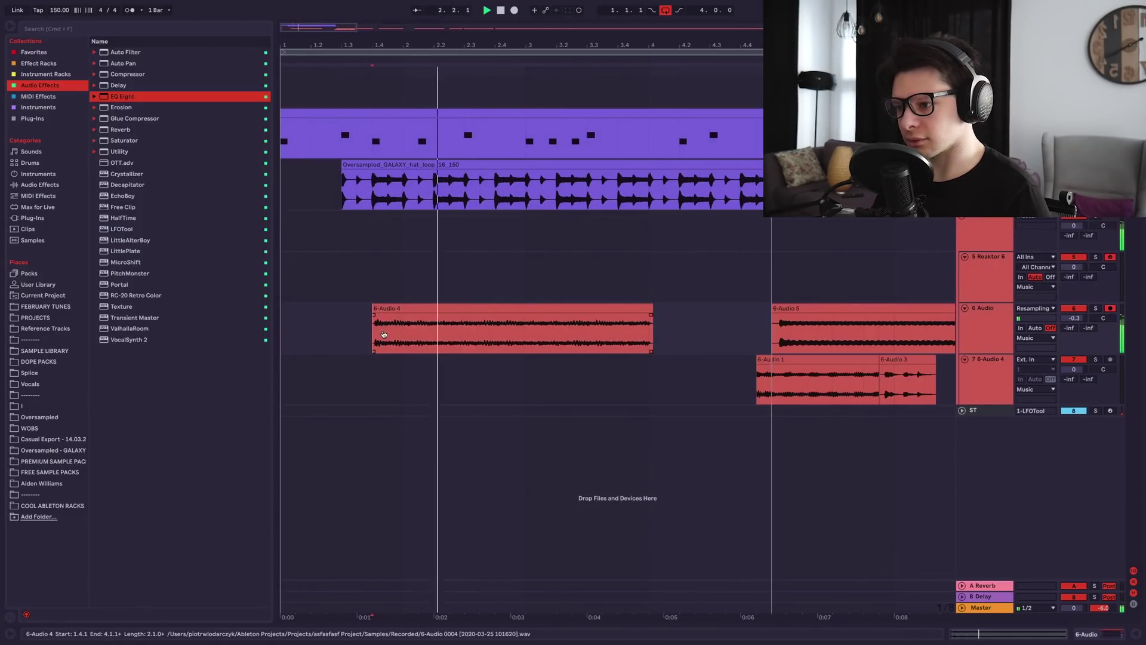
{"action": "key", "text": "space"}
{"action": "key", "text": "space"}
{"action": "scroll", "coordinate": [385, 335], "scroll_direction": "up", "scroll_amount": 2}
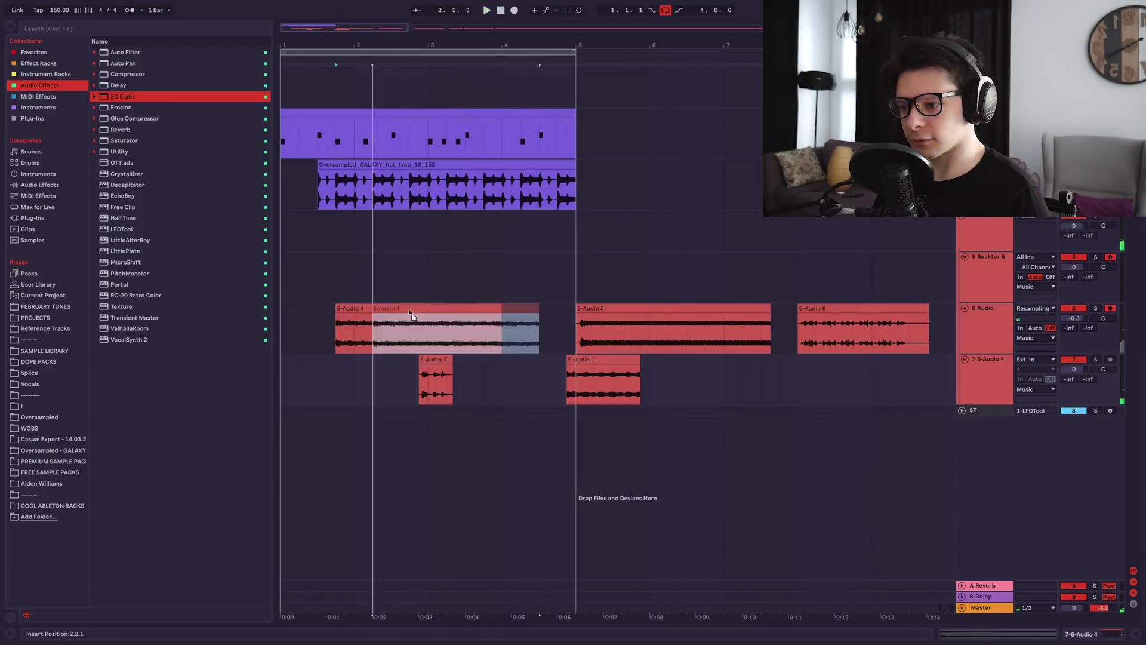
- Place the 6-Audio 3 clip within the first beats of bar 1 on the lower audio track and play the loop
{"action": "left_click_drag", "start_coordinate": [328, 334], "coordinate": [280, 335]}
{"action": "key", "text": "space"}
{"action": "scroll", "coordinate": [336, 332], "scroll_direction": "up", "scroll_amount": 3}
{"action": "scroll", "coordinate": [346, 337], "scroll_direction": "left", "scroll_amount": 2}
{"action": "key", "text": "space"}
{"action": "left_click_drag", "start_coordinate": [385, 361], "coordinate": [335, 365]}
{"action": "key", "text": "space"}
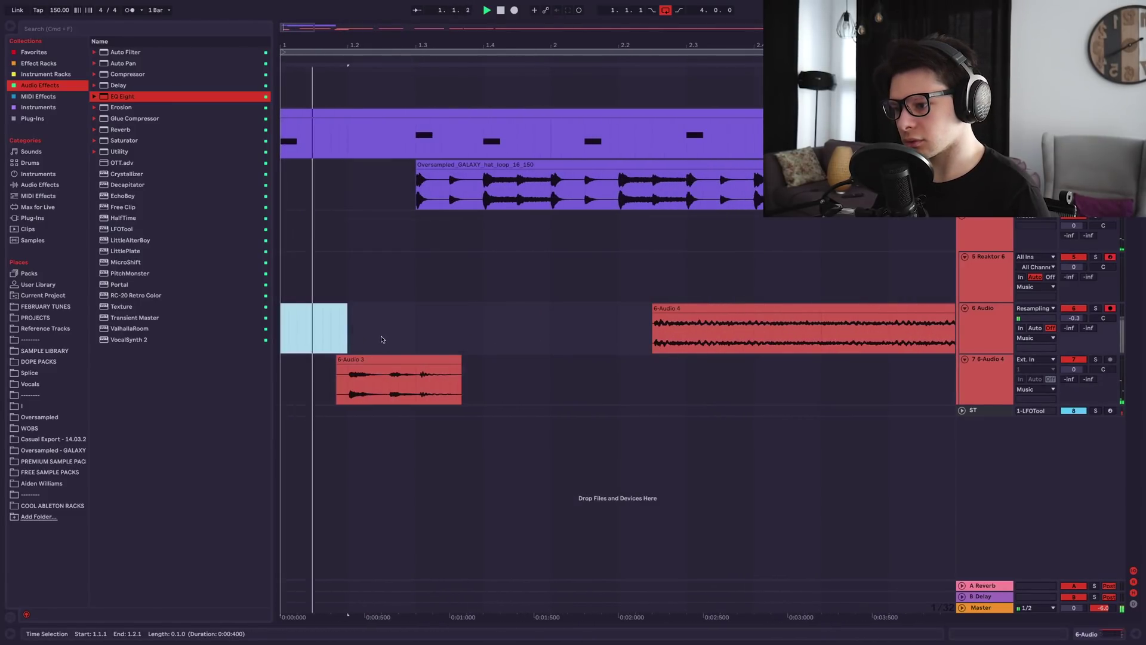
{"action": "scroll", "coordinate": [382, 339], "scroll_direction": "up", "scroll_amount": 3}
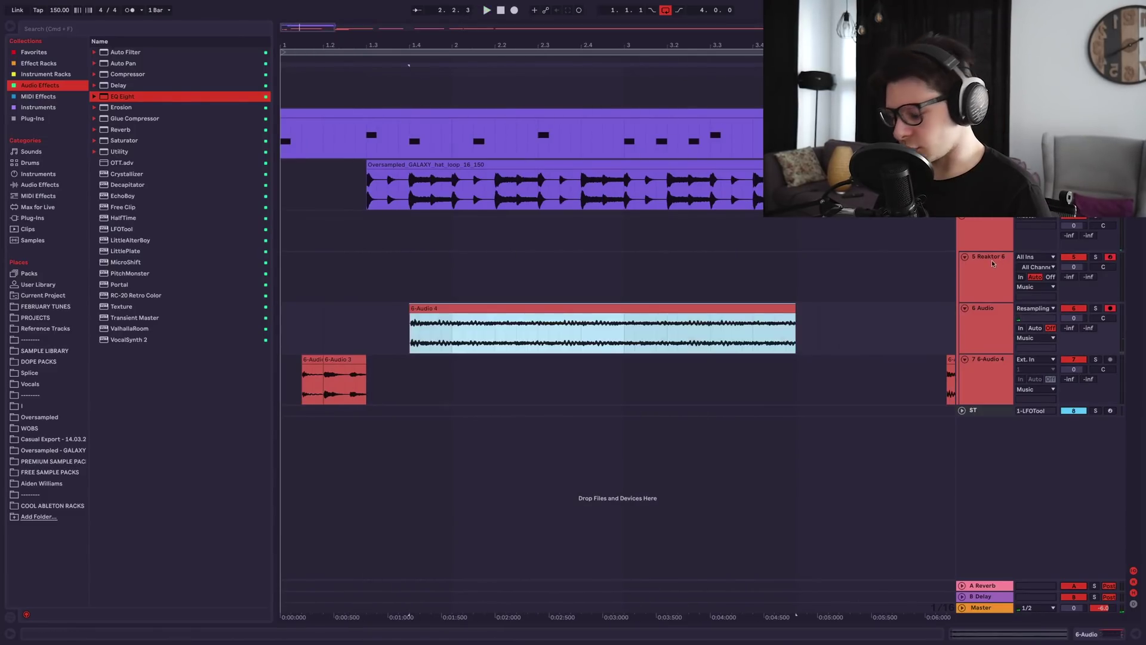
- Insert a MIDI track below Reaktor 6 and load the Serum instrument on it
{"action": "left_click", "coordinate": [949, 267]}
{"action": "key", "text": "super+shift+t"}
{"action": "left_click", "coordinate": [38, 107]}
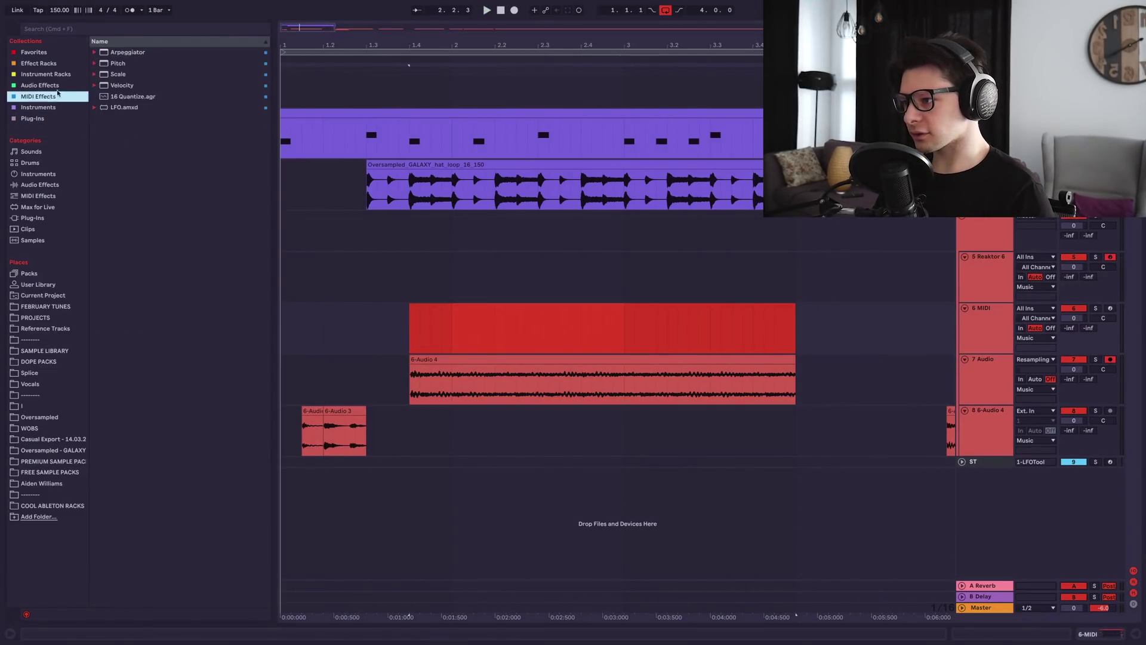
{"action": "left_click", "coordinate": [119, 141]}
{"action": "left_click_drag", "start_coordinate": [513, 341], "coordinate": [515, 341]}
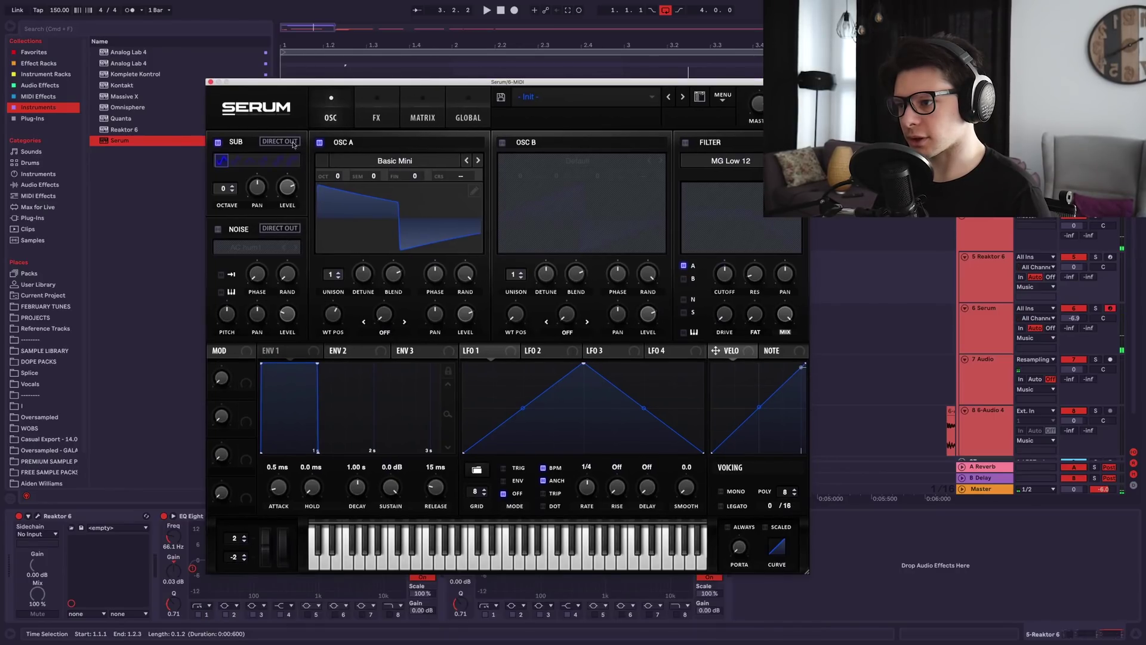
- Enable Serum's Tube distortion with a raised drive and turn on the J 60 noise oscillator
{"action": "left_click", "coordinate": [377, 100]}
{"action": "left_click", "coordinate": [223, 165]}
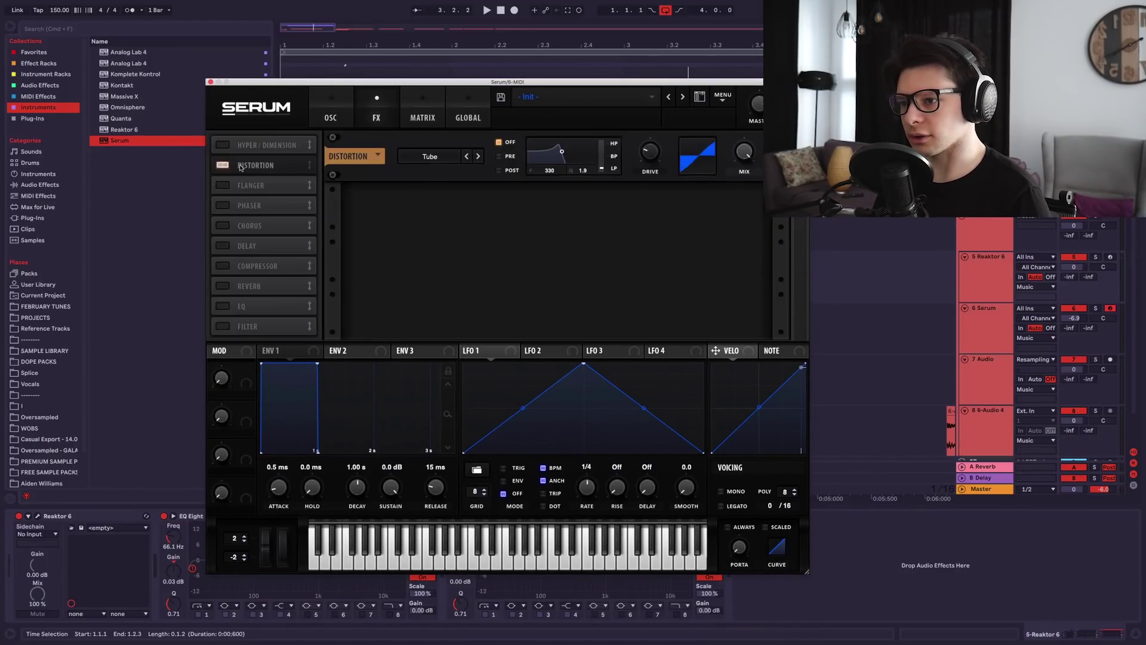
{"action": "left_click", "coordinate": [330, 110]}
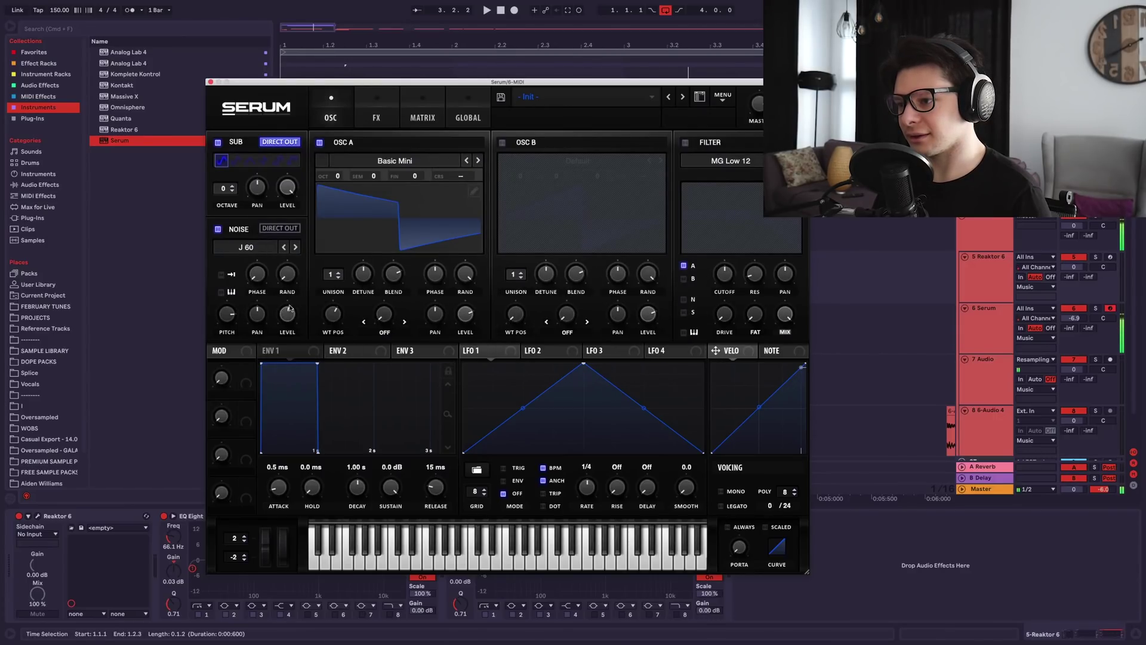
{"action": "left_click", "coordinate": [372, 116]}
{"action": "left_click_drag", "start_coordinate": [650, 151], "coordinate": [655, 114]}
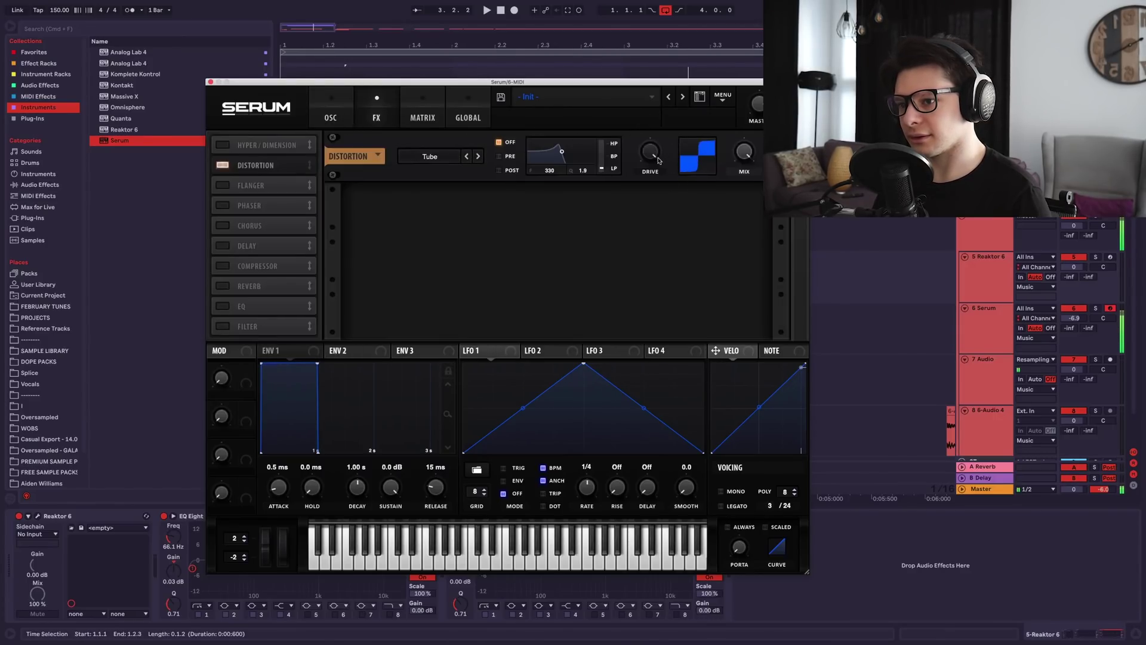
- Turn off the sub oscillator's direct output in Serum and adjust the noise pitch
{"action": "left_click", "coordinate": [336, 108]}
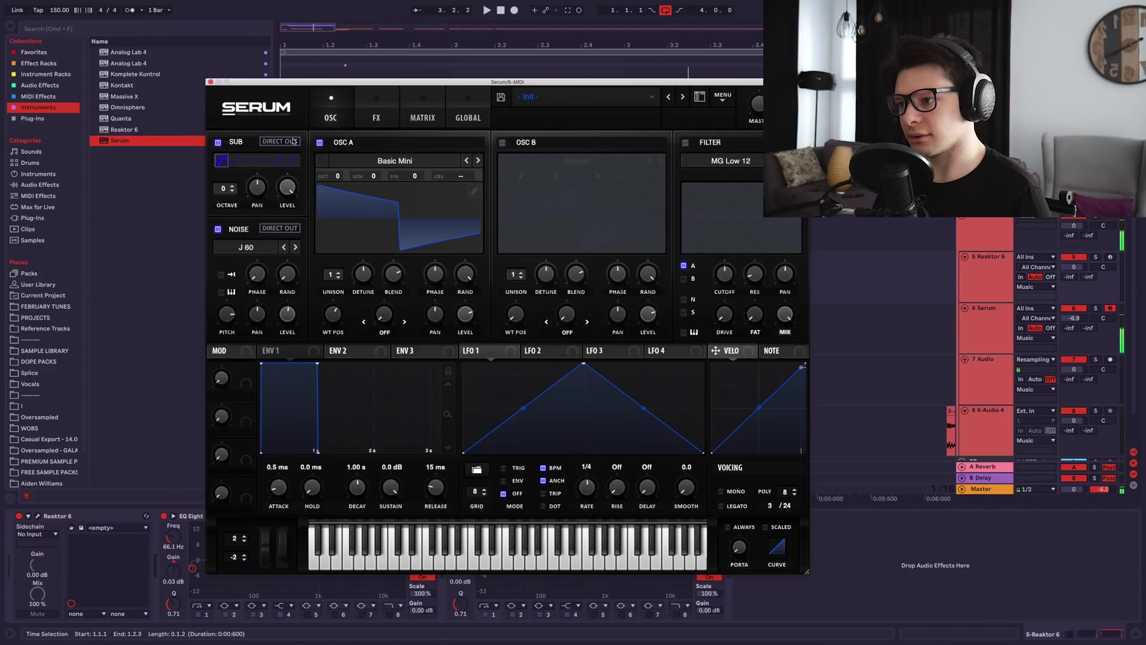
{"action": "left_click_drag", "start_coordinate": [228, 314], "coordinate": [231, 327]}
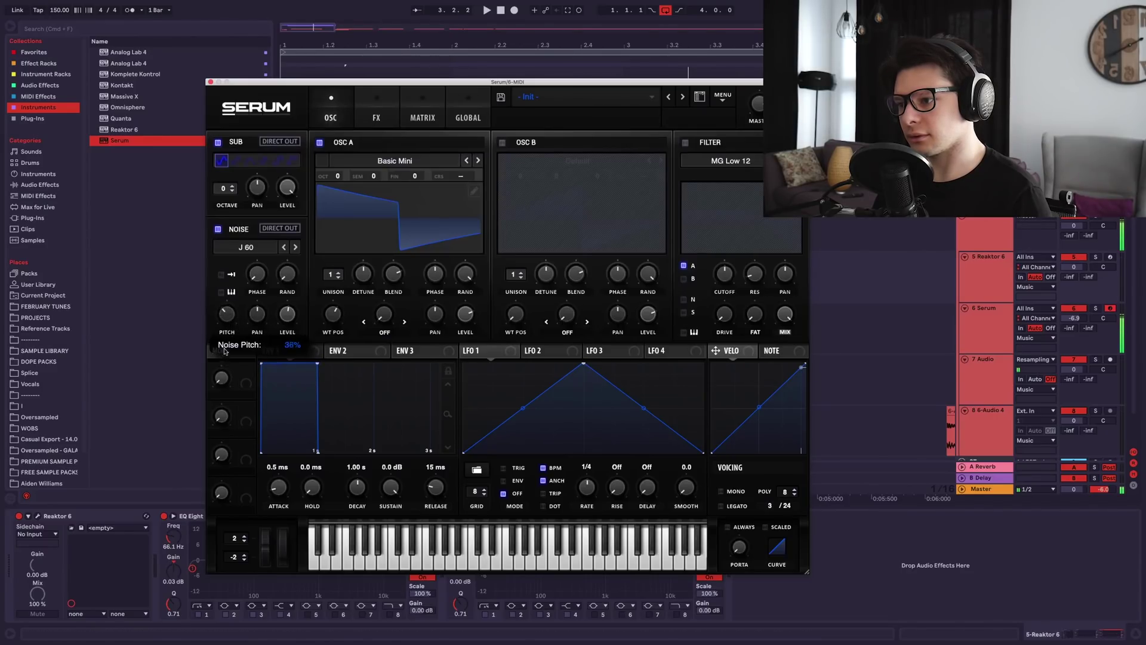
{"action": "left_click_drag", "start_coordinate": [230, 323], "coordinate": [225, 320]}
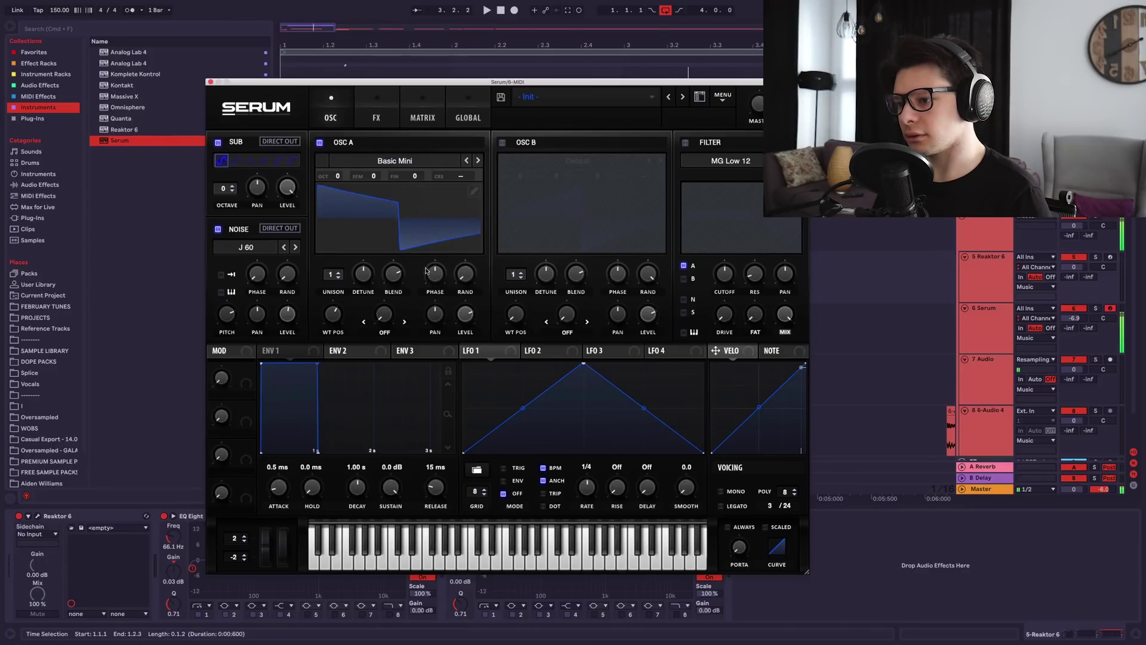
- Modulate OSC A's phase with LFO 1, using a falling curve at a 1/8 rate and a reduced modulation amount
{"action": "left_click_drag", "start_coordinate": [425, 269], "coordinate": [434, 289]}
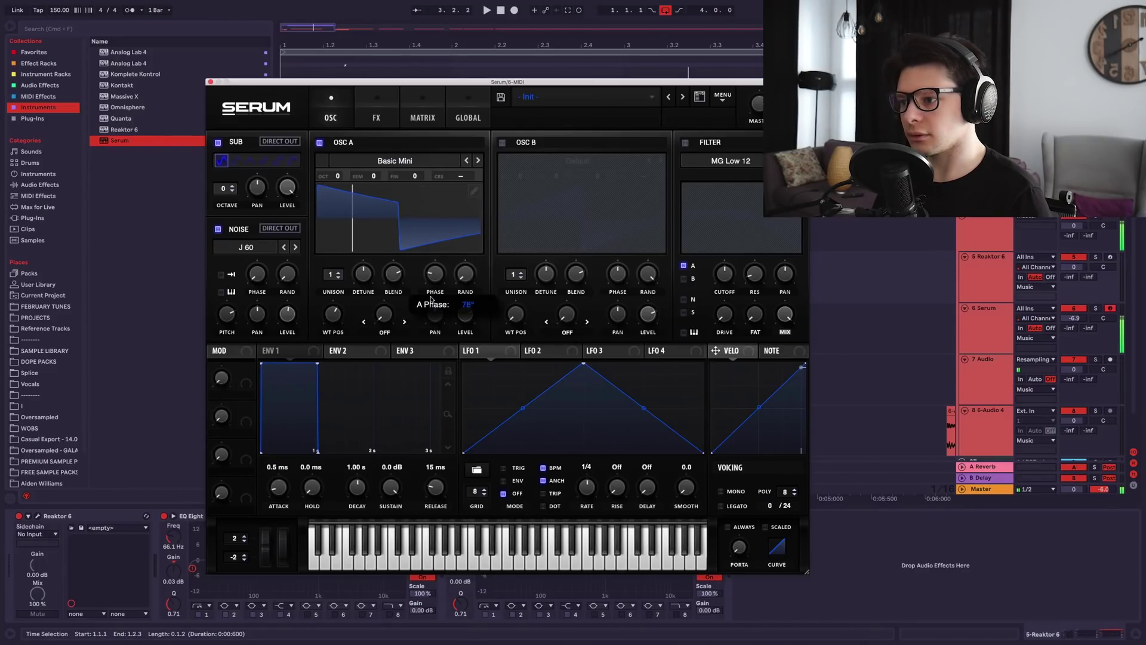
{"action": "left_click_drag", "start_coordinate": [472, 350], "coordinate": [426, 261]}
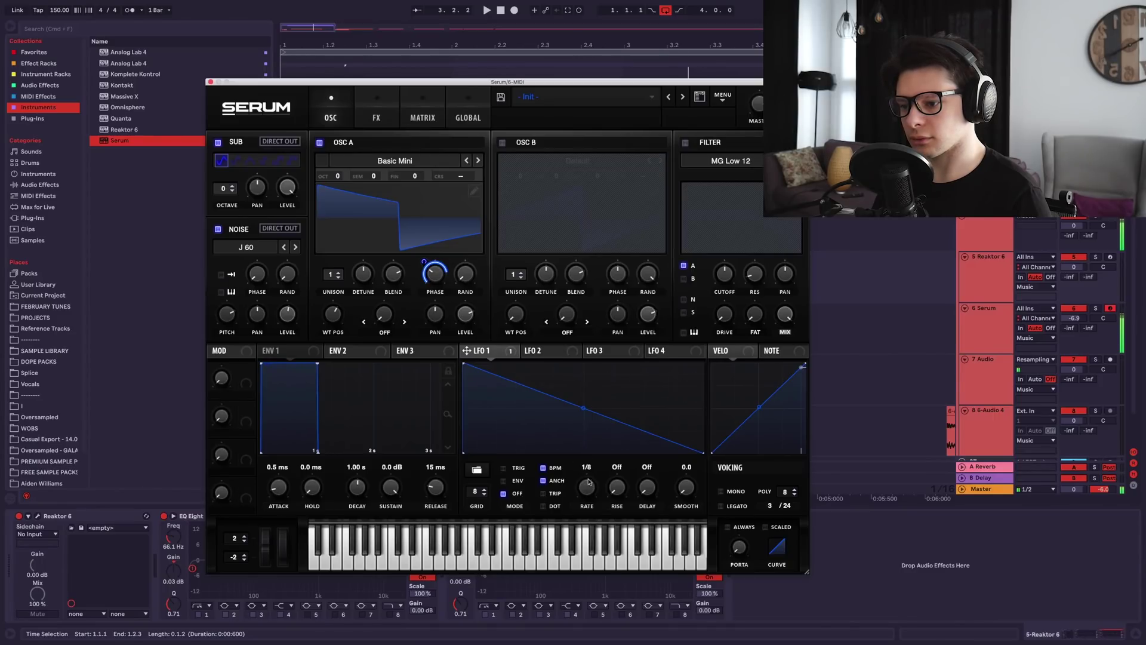
{"action": "left_click_drag", "start_coordinate": [583, 408], "coordinate": [582, 425]}
{"action": "mouse_move", "coordinate": [575, 435]}
{"action": "left_mouse_down"}
{"action": "mouse_move", "coordinate": [581, 398]}
{"action": "mouse_move", "coordinate": [576, 414]}
{"action": "left_mouse_up"}
{"action": "left_click_drag", "start_coordinate": [437, 273], "coordinate": [425, 323]}
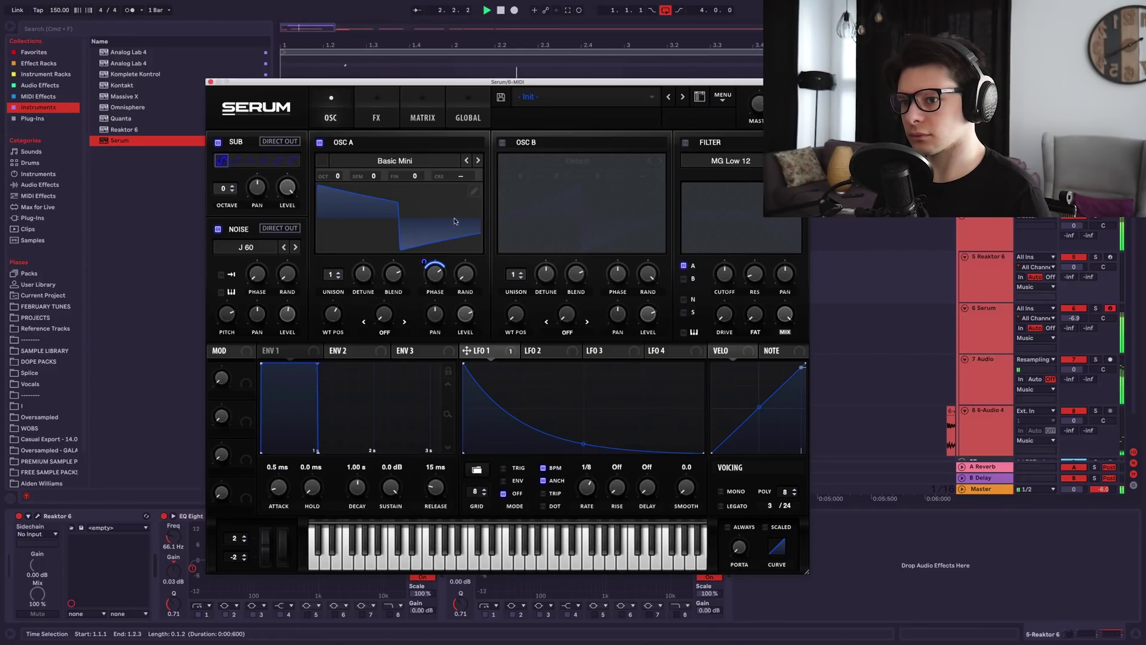
- Shorten the first E0 note in the Serum clip to end at 2.4 and the second to end at 3.3
{"action": "left_click_drag", "start_coordinate": [796, 83], "coordinate": [138, 56]}
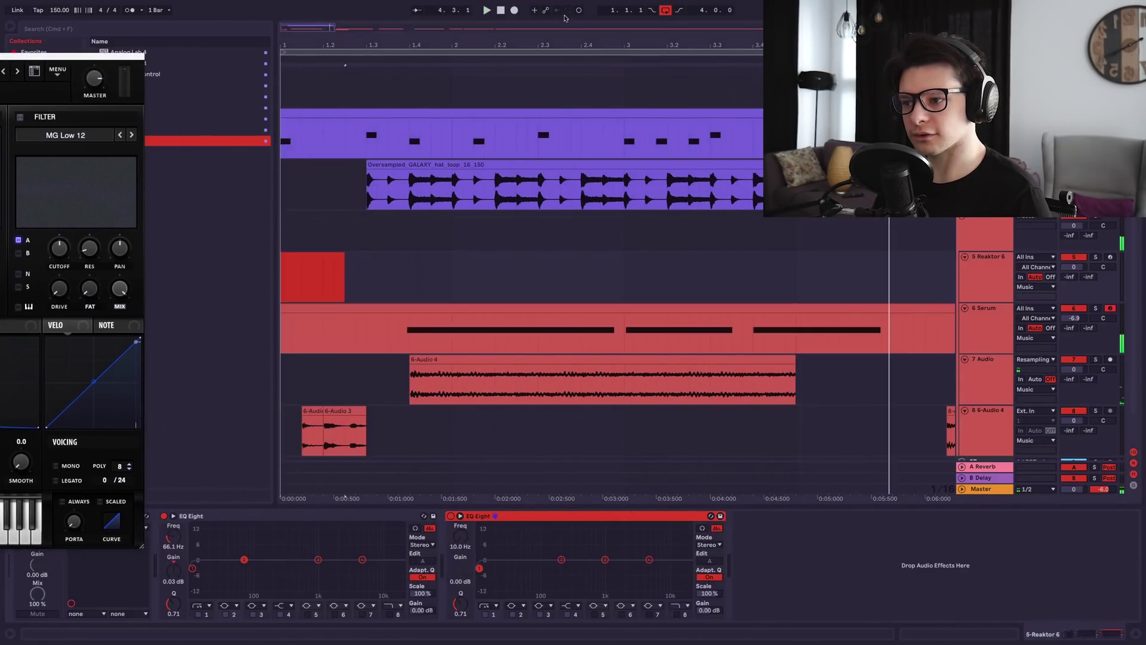
{"action": "double_click", "coordinate": [402, 323]}
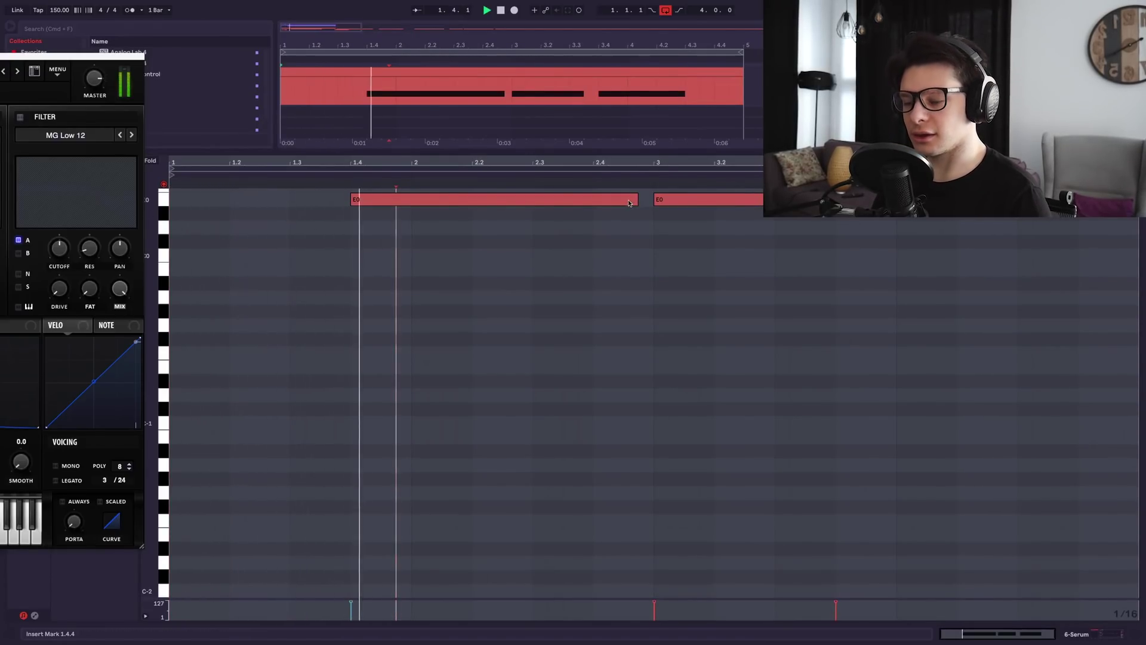
{"action": "left_click_drag", "start_coordinate": [638, 198], "coordinate": [593, 200]}
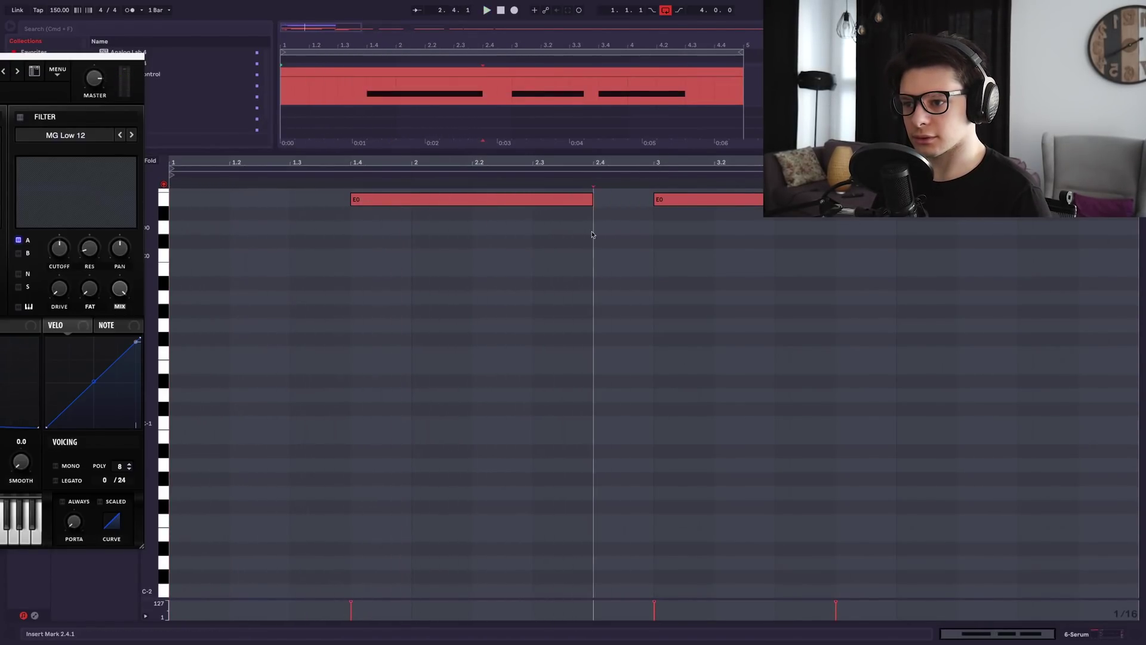
{"action": "scroll", "coordinate": [760, 246], "scroll_direction": "up", "scroll_amount": 1}
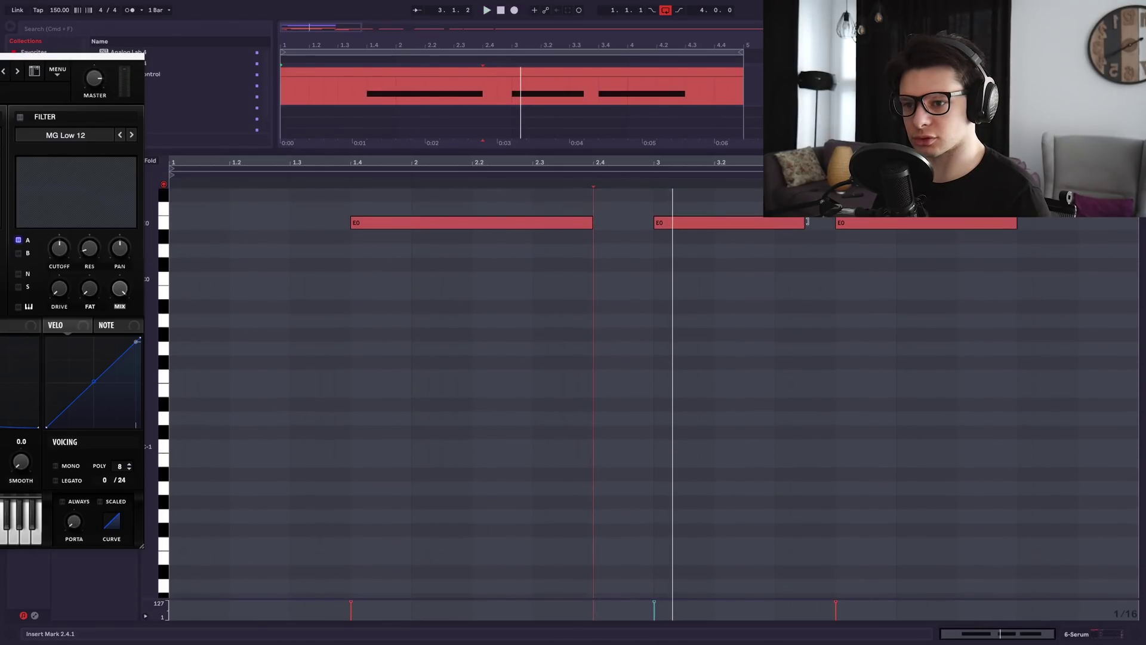
{"action": "left_click_drag", "start_coordinate": [802, 224], "coordinate": [773, 223]}
{"action": "key", "text": "Tab"}
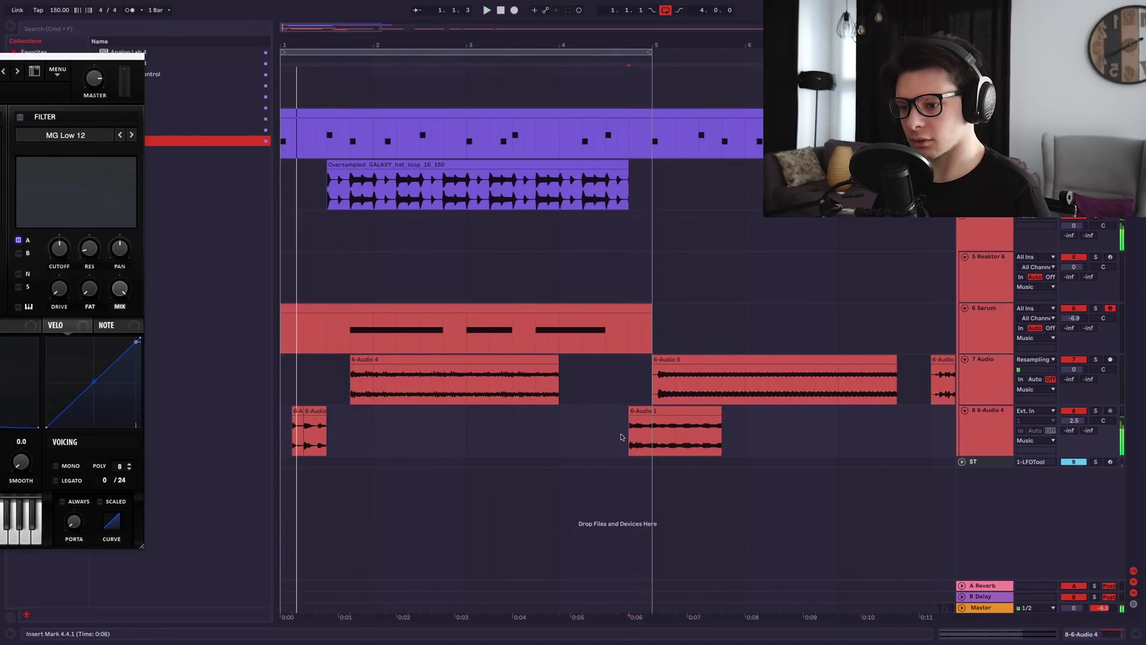
- Add a new audio track and place the 6-Audio 1 clip on it at 1.4, under the first Serum note
{"action": "left_click", "coordinate": [1000, 337]}
{"action": "key", "text": "super+t"}
{"action": "left_click_drag", "start_coordinate": [675, 478], "coordinate": [396, 426]}
{"action": "left_click", "coordinate": [325, 420]}
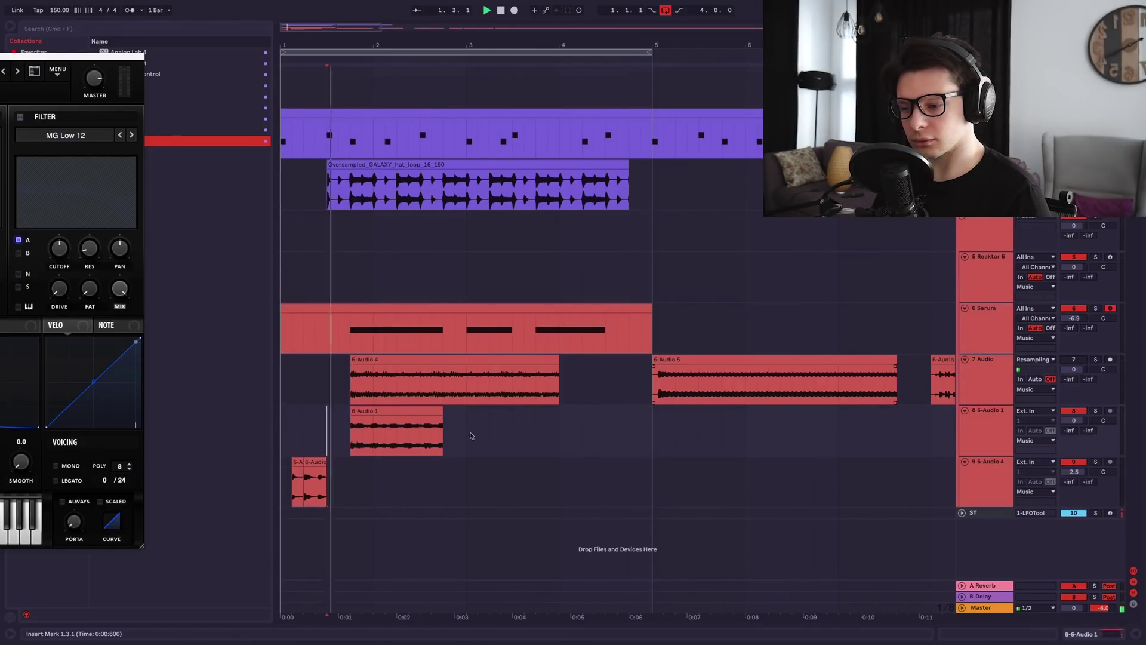
{"action": "scroll", "coordinate": [365, 423], "scroll_direction": "up", "scroll_amount": 3}
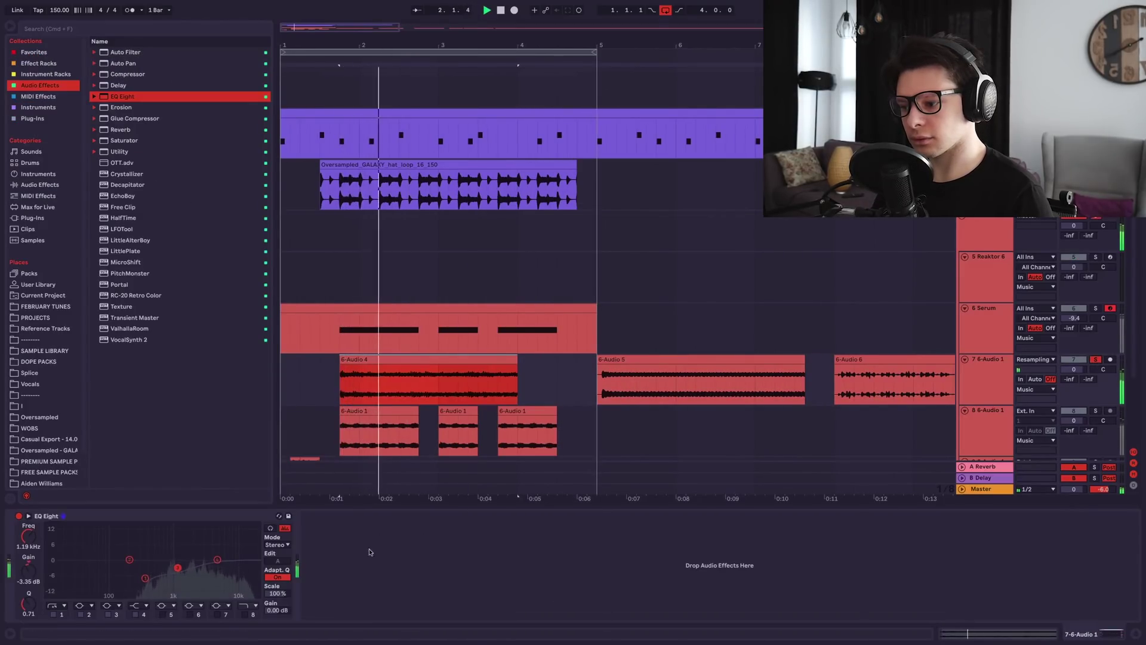
- Switch the track's EQ Eight to M/S mode and cut the side signal's lows below about 516 Hz
{"action": "left_click", "coordinate": [286, 545]}
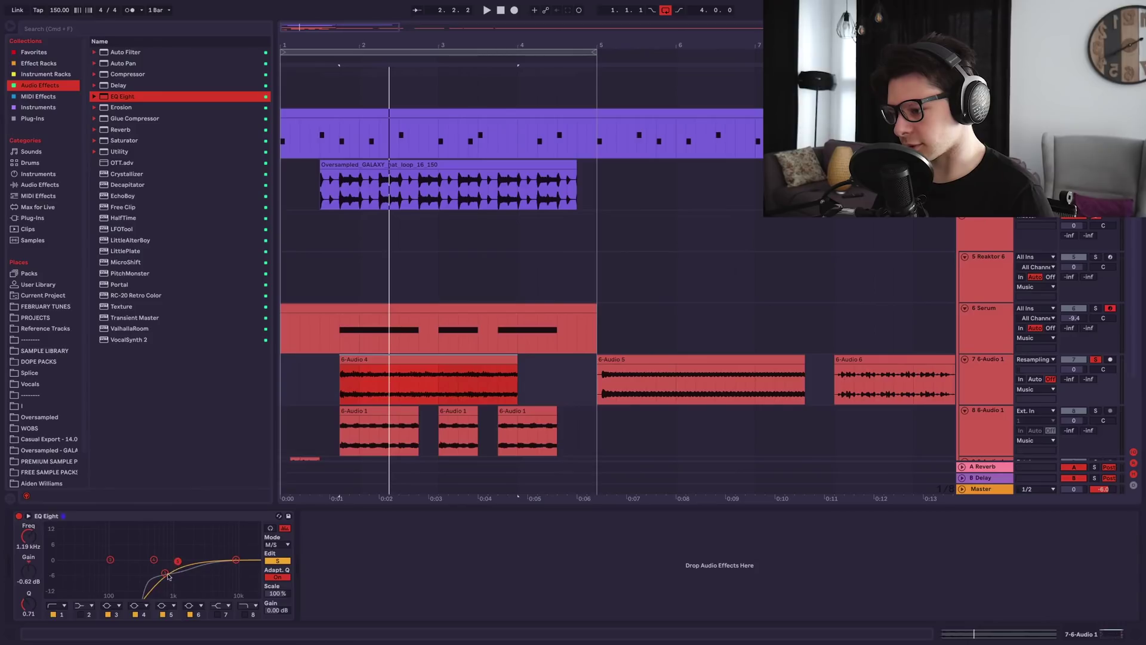
{"action": "key", "text": "space"}
{"action": "left_click_drag", "start_coordinate": [154, 567], "coordinate": [158, 571]}
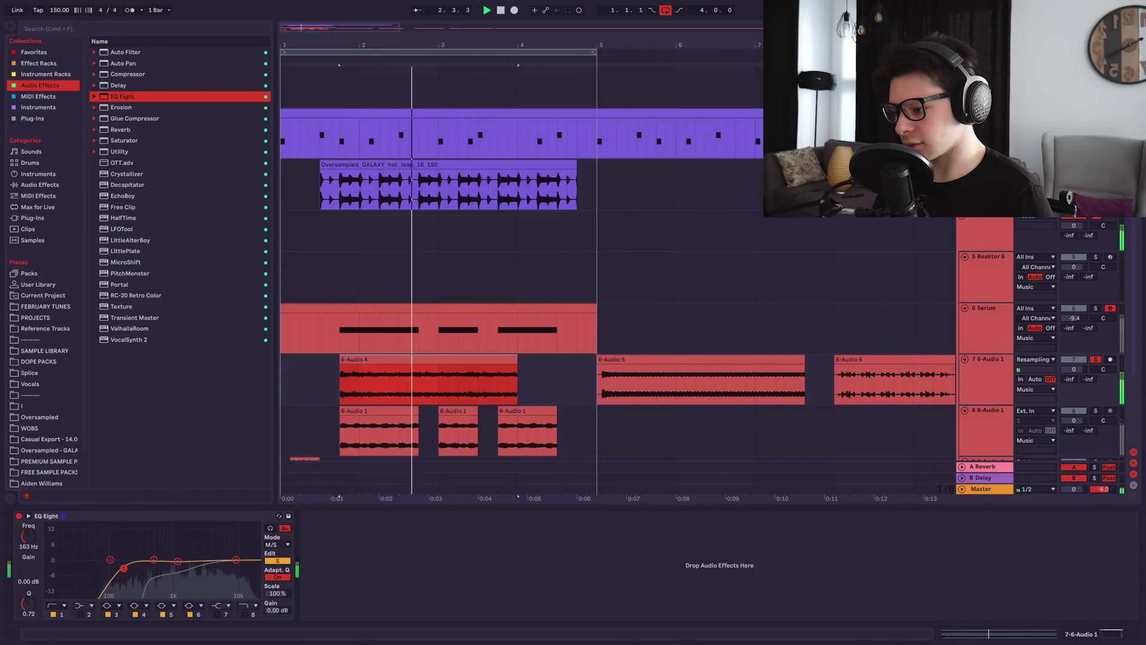
{"action": "left_click_drag", "start_coordinate": [156, 568], "coordinate": [156, 568]}
{"action": "key", "text": "space"}
{"action": "key", "text": "space"}
- Solo the 8 6-Audio 1 and 6 Serum tracks alongside track 7, lowering track 7's volume to -5.2 dB
{"action": "left_click", "coordinate": [1095, 410], "text": "super"}
{"action": "scroll", "coordinate": [751, 347], "scroll_direction": "down", "scroll_amount": 1}
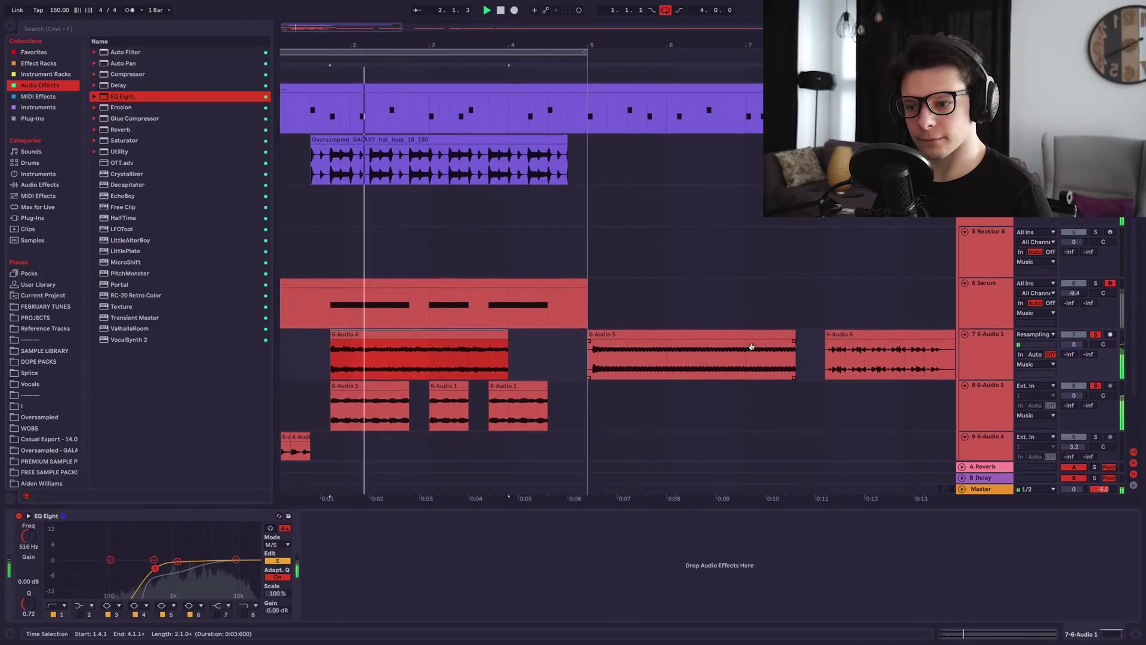
{"action": "scroll", "coordinate": [752, 347], "scroll_direction": "down", "scroll_amount": 1}
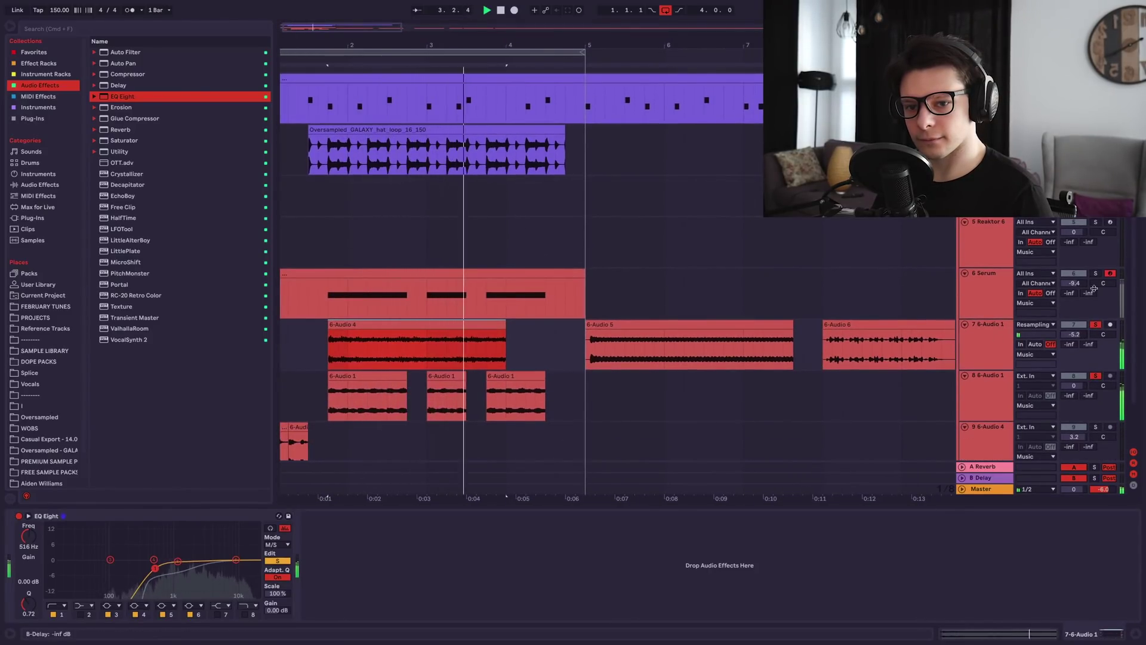
{"action": "left_click", "coordinate": [993, 399]}
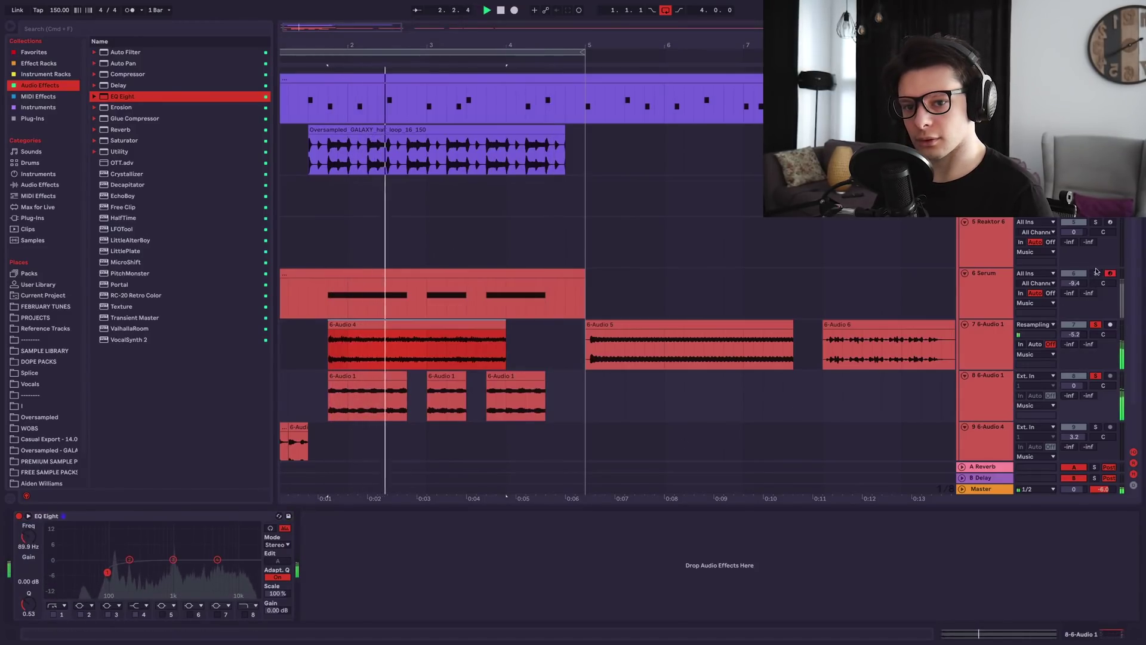
{"action": "left_click", "coordinate": [1095, 273]}
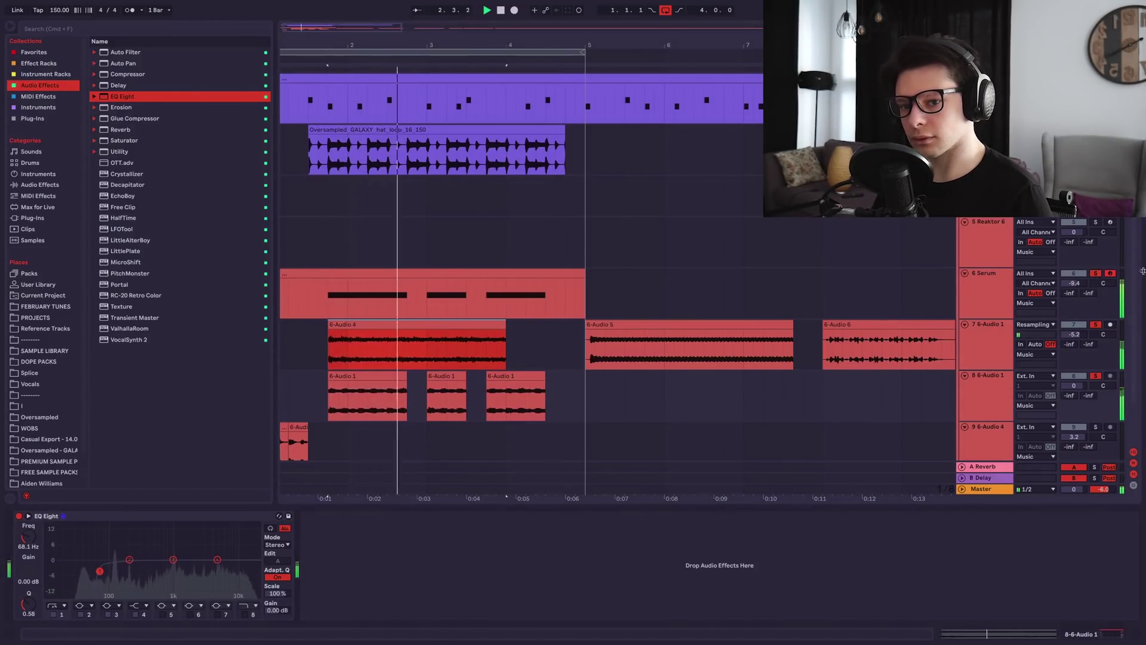
- Cut the 6-Audio 4 clip into three segments matching the 6-Audio 1 clips, removing the audio in the gaps
{"action": "left_click", "coordinate": [628, 345]}
{"action": "left_click_drag", "start_coordinate": [408, 360], "coordinate": [487, 357]}
{"action": "key", "text": "Delete"}
{"action": "left_click", "coordinate": [499, 327]}
{"action": "key", "text": "Delete"}
{"action": "left_click_drag", "start_coordinate": [376, 327], "coordinate": [477, 333]}
{"action": "left_click_drag", "start_coordinate": [467, 349], "coordinate": [512, 350]}
{"action": "key", "text": "Delete"}
{"action": "left_click_drag", "start_coordinate": [455, 326], "coordinate": [513, 329]}
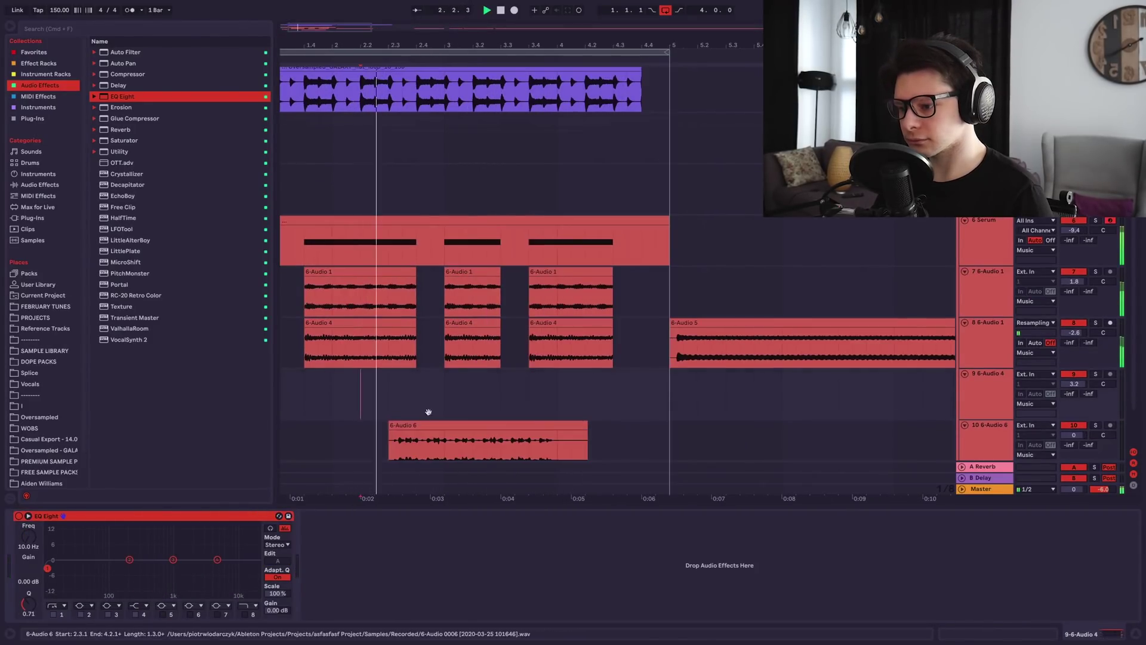
- Trim the 6-Audio 6 clip to start at 2.4.1 and place short pieces of it in the gaps between the bass clips
{"action": "scroll", "coordinate": [597, 269], "scroll_direction": "up", "scroll_amount": 3}
{"action": "left_click", "coordinate": [434, 405]}
{"action": "key", "text": "ctrl+e"}
{"action": "left_click", "coordinate": [422, 384]}
{"action": "key", "text": "Delete"}
{"action": "left_click", "coordinate": [452, 382]}
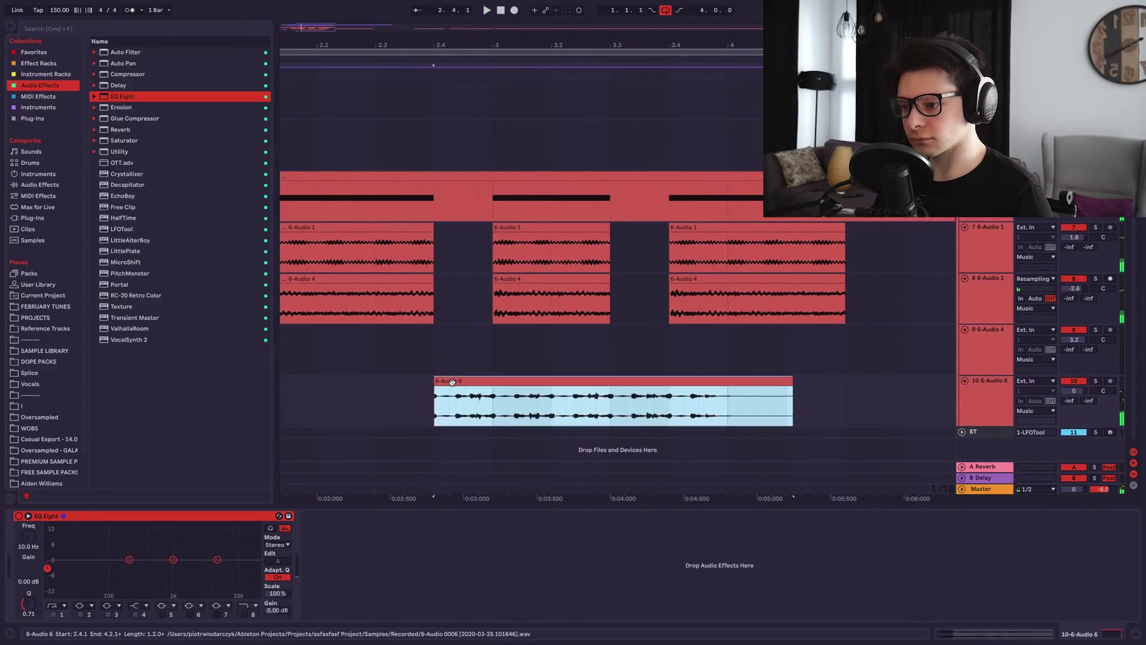
{"action": "left_click", "coordinate": [420, 410]}
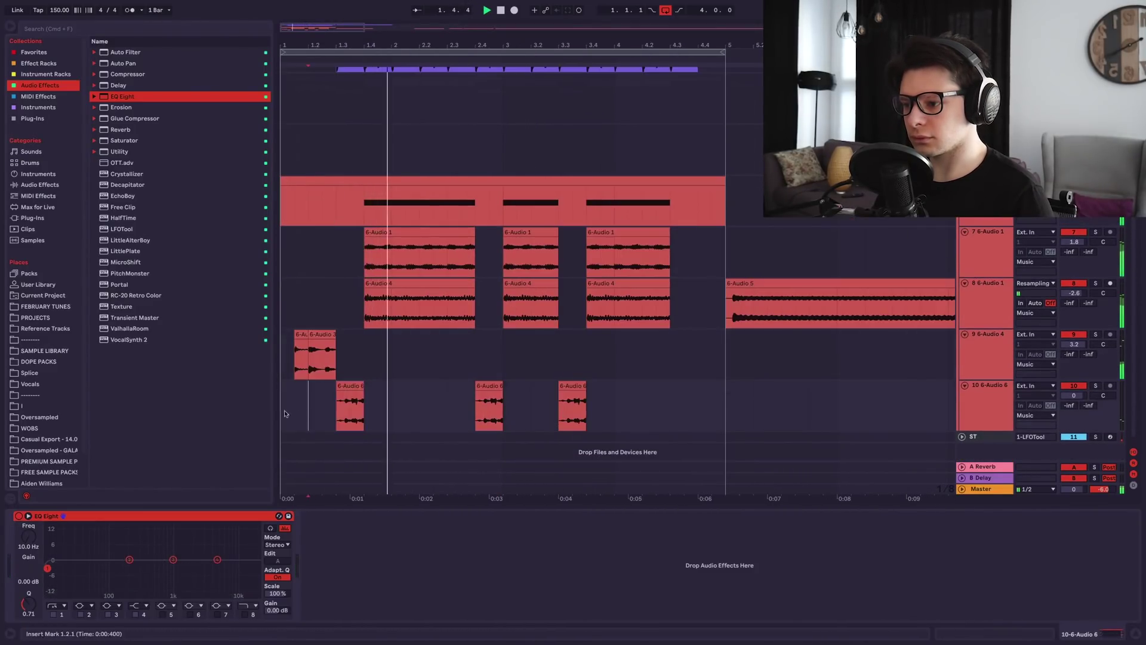
- Move the unused resampled clips from bar 5 onward onto the 10 6-Audio 6 track and audition 6-Audio 7, 8 and 9
{"action": "left_click_drag", "start_coordinate": [282, 406], "coordinate": [308, 406]}
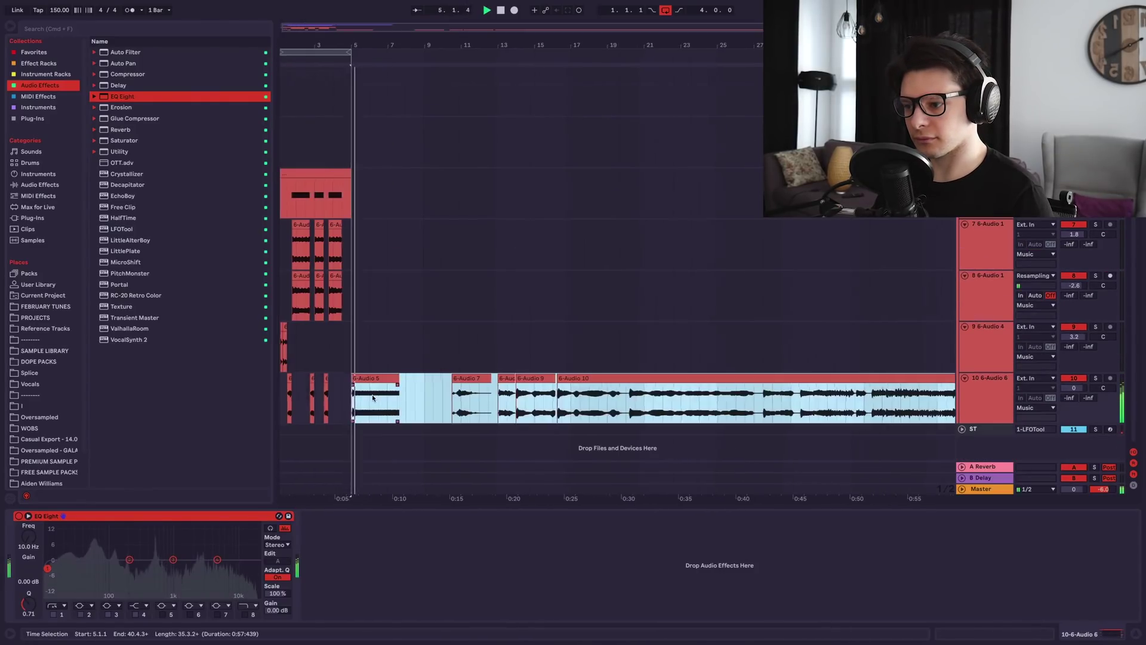
{"action": "scroll", "coordinate": [372, 398], "scroll_direction": "up", "scroll_amount": 2}
{"action": "left_click", "coordinate": [463, 411]}
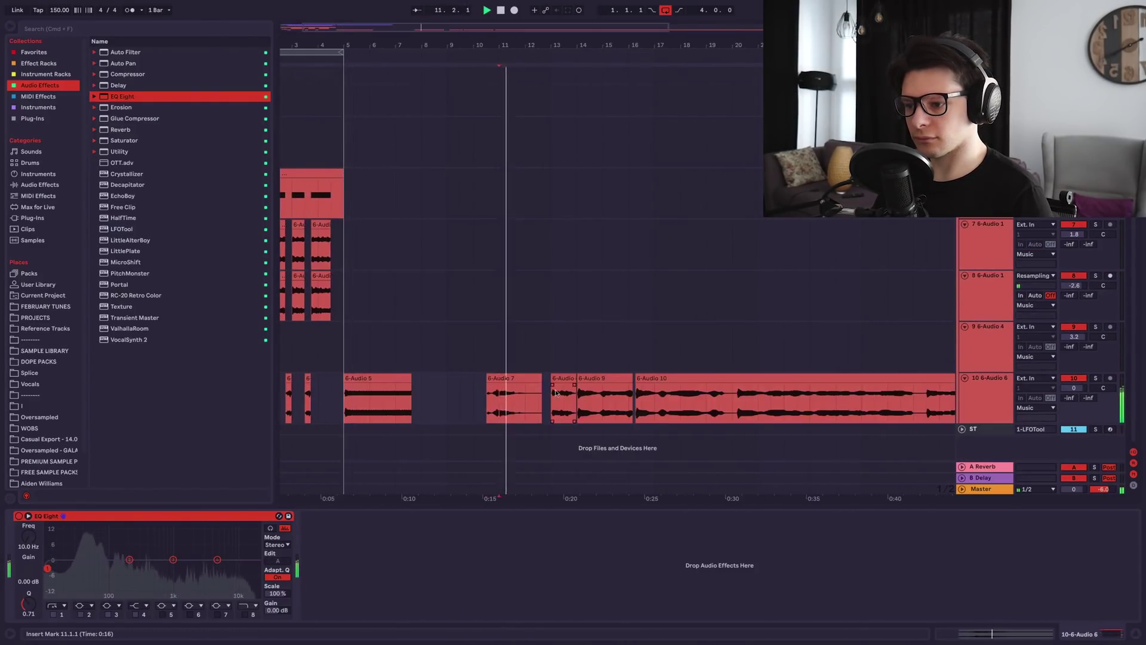
{"action": "left_click_drag", "start_coordinate": [553, 393], "coordinate": [577, 393]}
{"action": "left_click", "coordinate": [604, 404]}
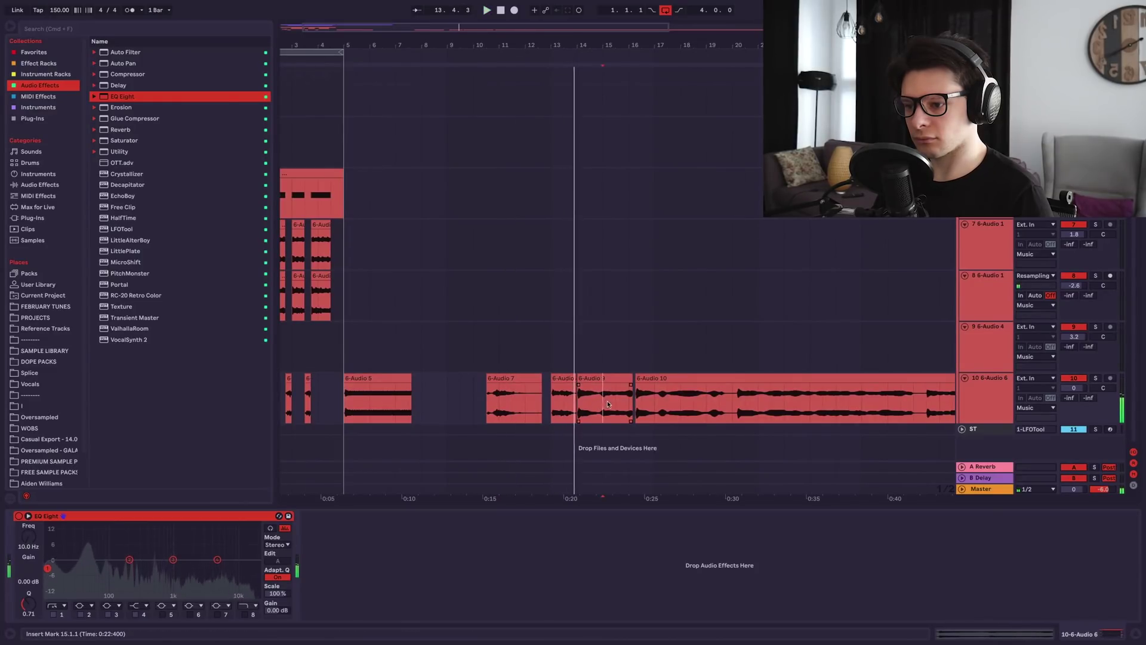
{"action": "left_click", "coordinate": [554, 400]}
{"action": "scroll", "coordinate": [561, 401], "scroll_direction": "up", "scroll_amount": 3}
{"action": "left_click", "coordinate": [561, 401]}
{"action": "key", "text": "space"}
{"action": "key", "text": "space"}
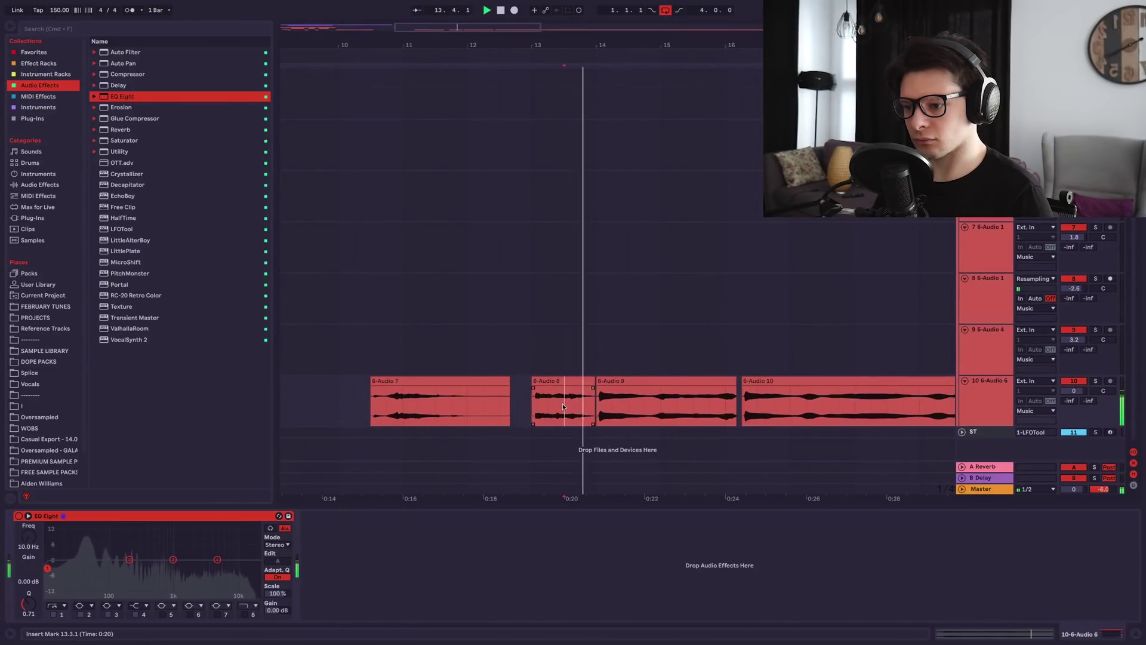
- Place a short piece of 6-Audio 8 at 1.1.1 on the 10 6-Audio 6 track and play back the opening
{"action": "scroll", "coordinate": [563, 403], "scroll_direction": "up", "scroll_amount": 3}
{"action": "left_click", "coordinate": [571, 402]}
{"action": "key", "text": "space"}
{"action": "key", "text": "space"}
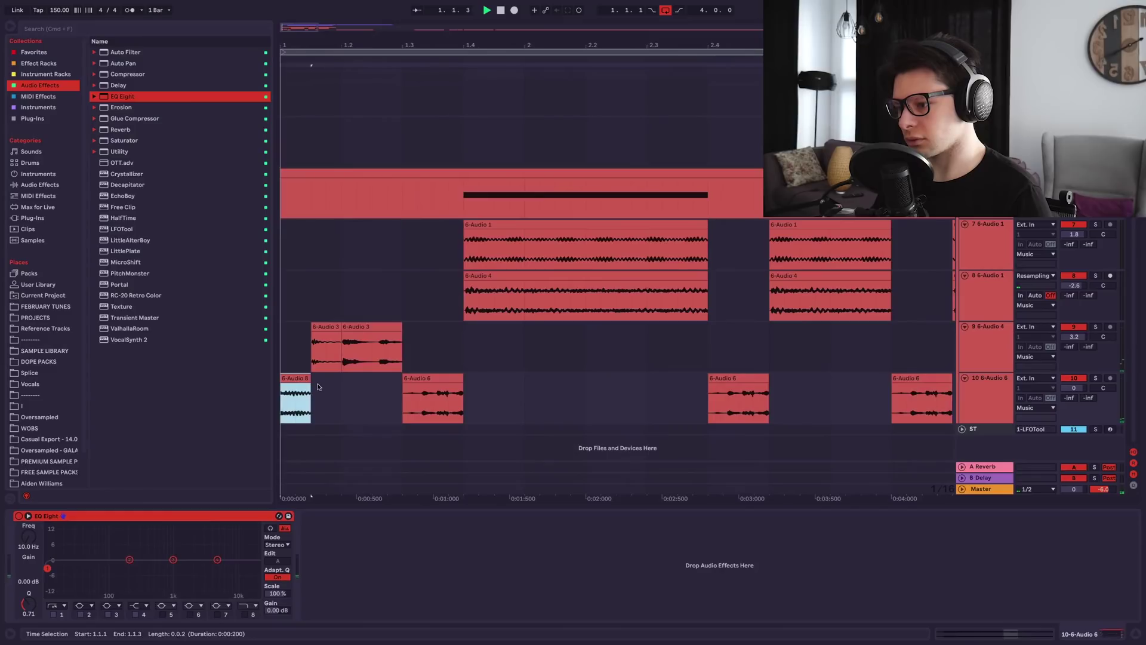
{"action": "key", "text": "space"}
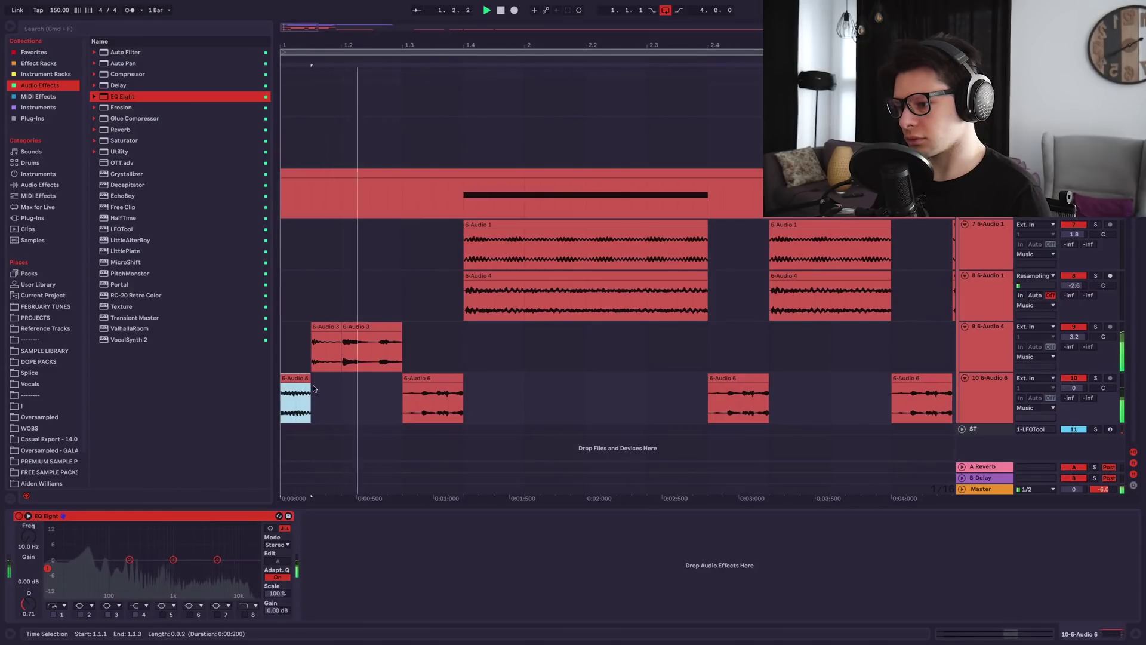
{"action": "key", "text": "super+z"}
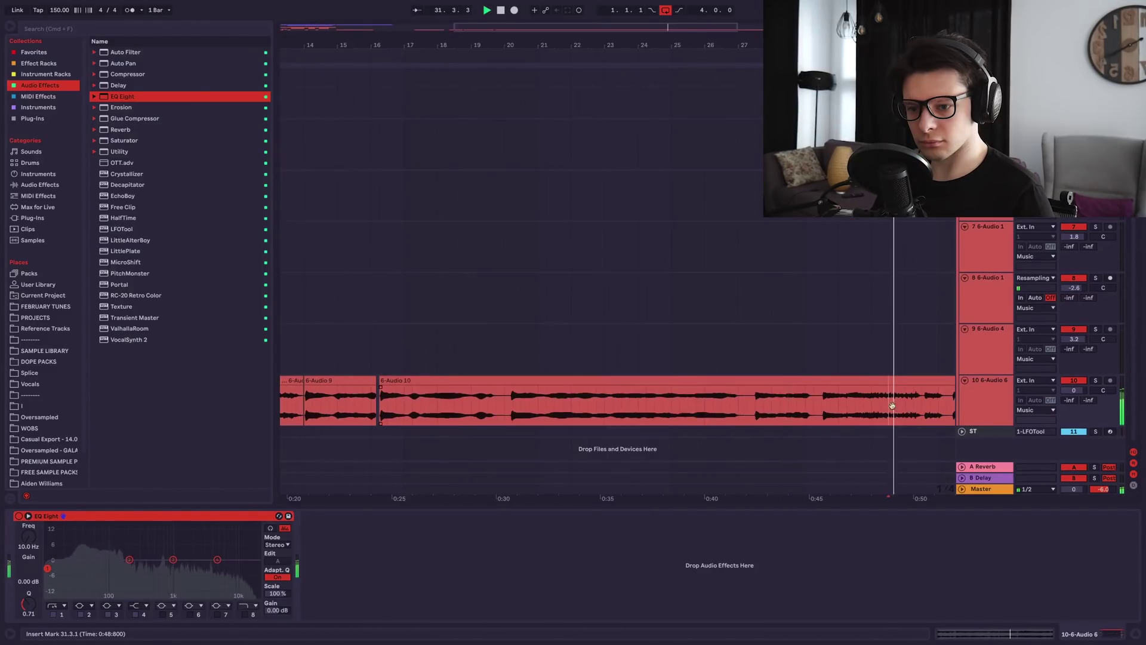
- Audition several parts of the long 6-Audio 10 clip and bring a one-bar section of it onto its own track
{"action": "left_click", "coordinate": [610, 394]}
{"action": "left_click", "coordinate": [626, 403], "text": "shift"}
{"action": "left_click", "coordinate": [693, 404]}
{"action": "key", "text": "space"}
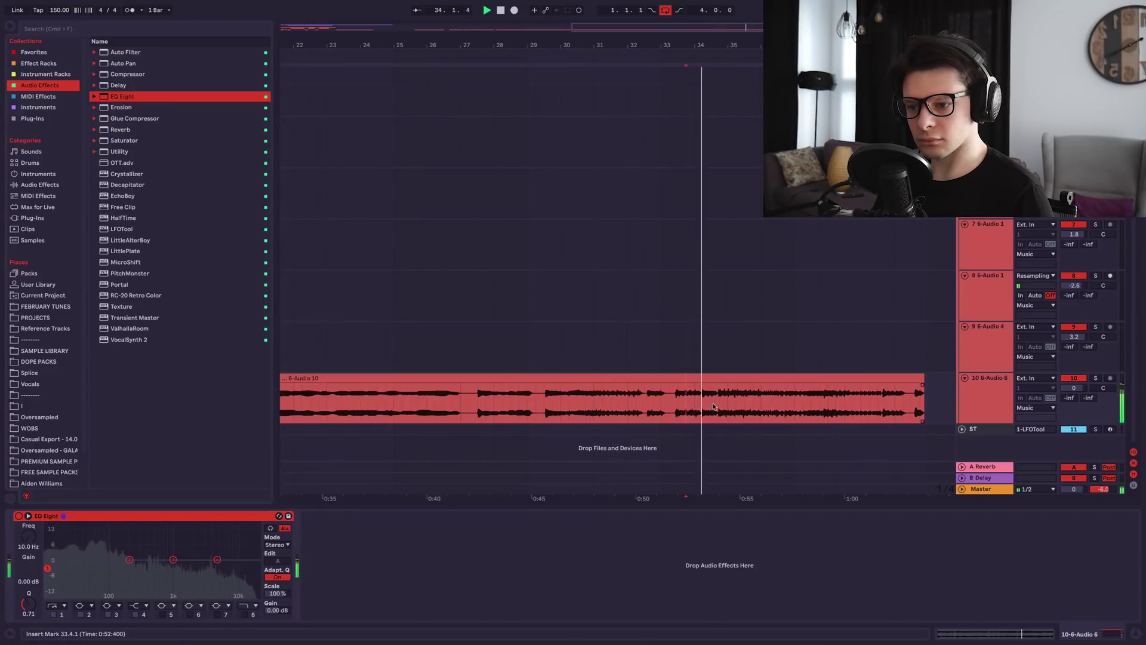
{"action": "left_click", "coordinate": [803, 406]}
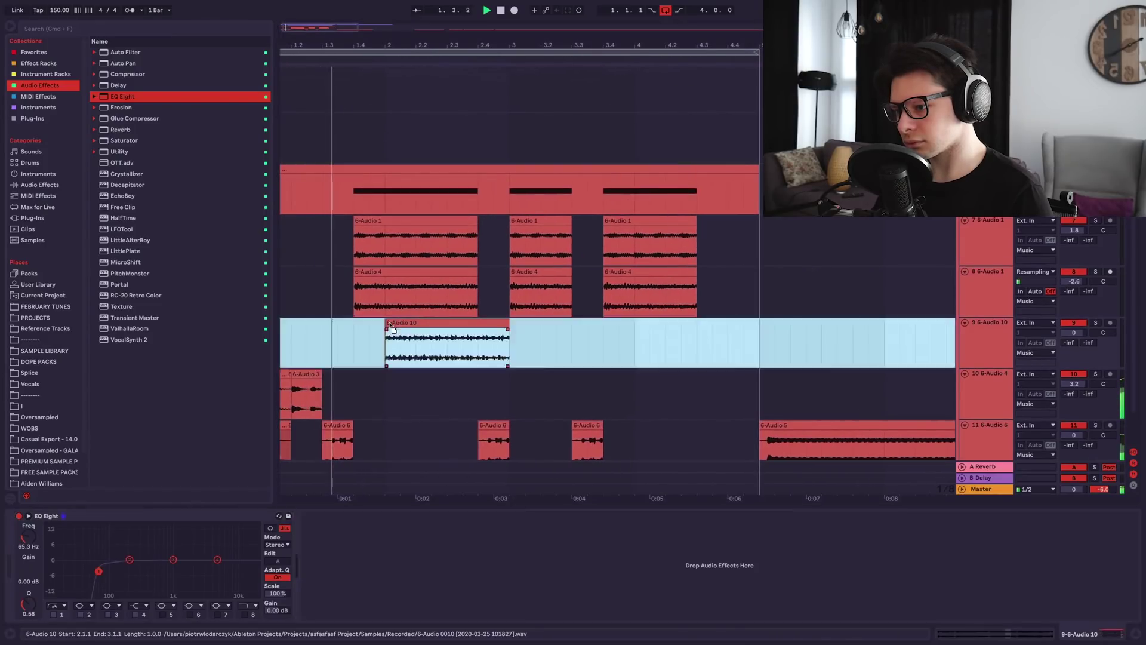
- Trim the end off the 6-Audio 10 section and place its pieces at the start of bar 1 above the 6-Audio 4 track
{"action": "left_click", "coordinate": [398, 323]}
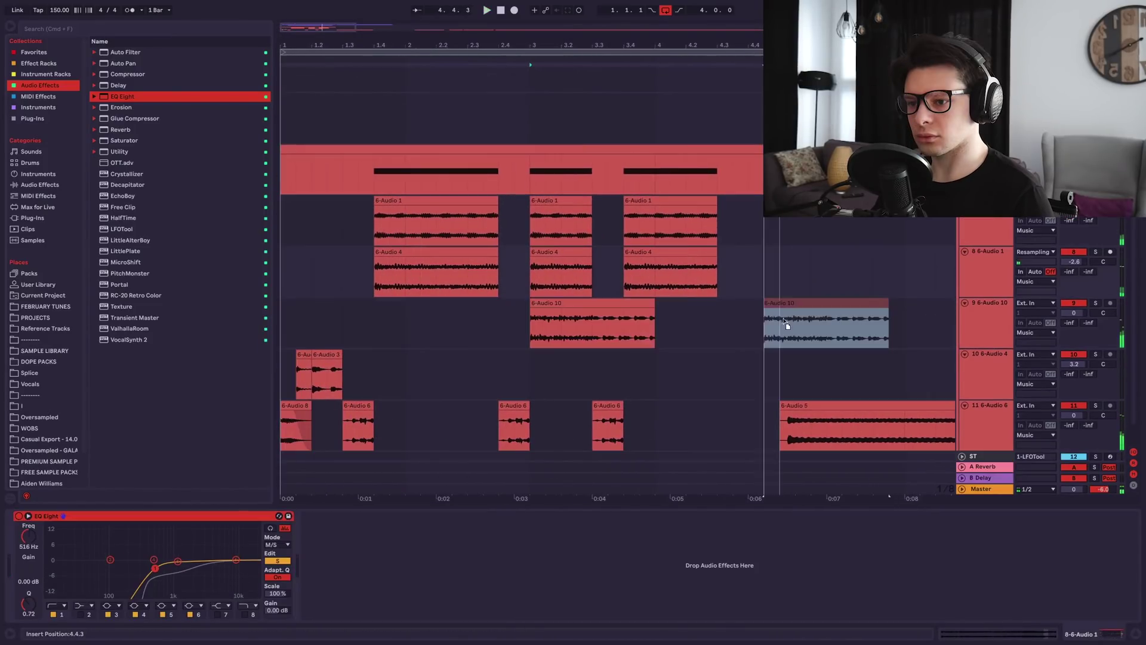
{"action": "left_click_drag", "start_coordinate": [787, 326], "coordinate": [741, 326]}
{"action": "key", "text": "space"}
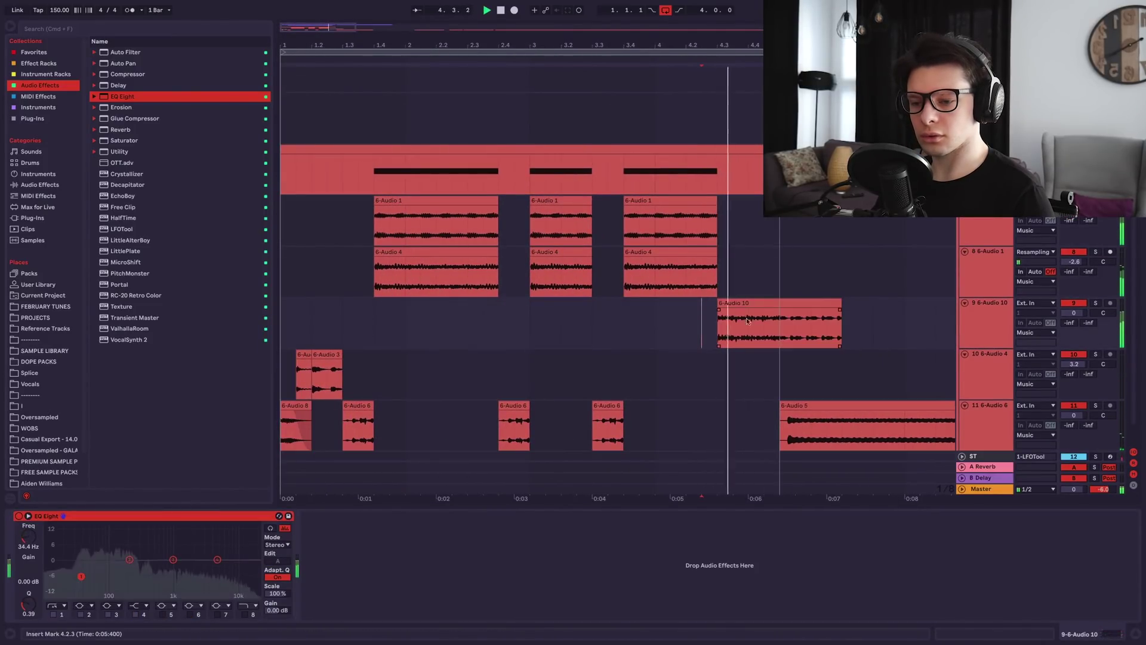
{"action": "key", "text": "space"}
{"action": "left_click_drag", "start_coordinate": [777, 328], "coordinate": [890, 329]}
{"action": "key", "text": "Delete"}
{"action": "left_click_drag", "start_coordinate": [740, 307], "coordinate": [437, 314]}
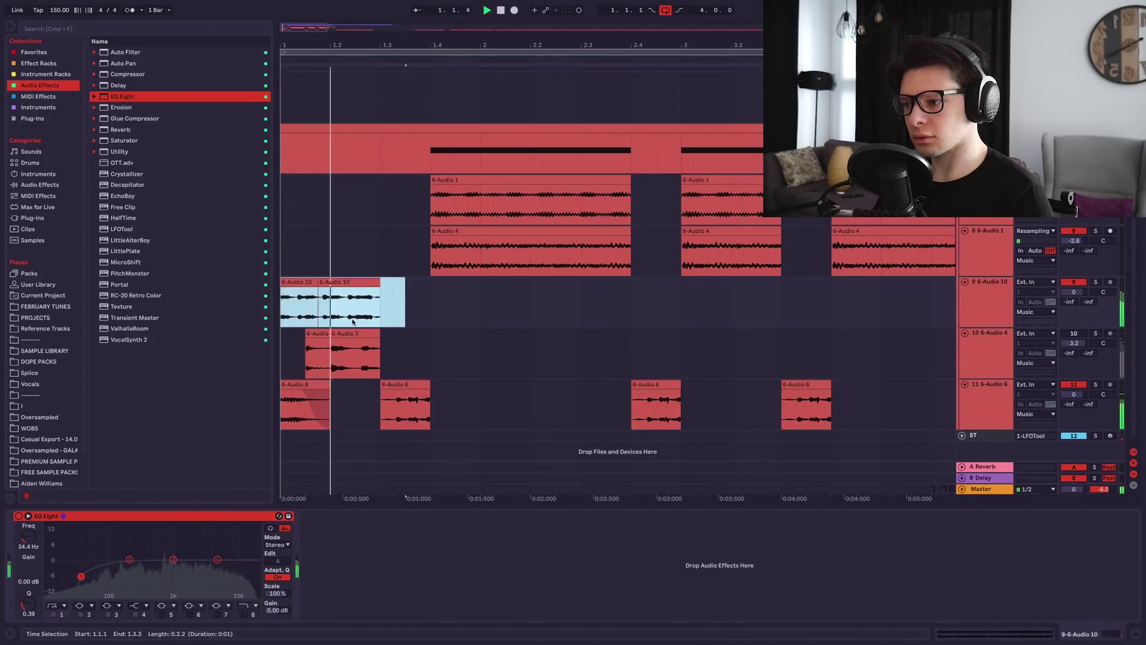
- Raise the 9 6-Audio 10 track's volume to 1.3 dB and play back the opening bars
{"action": "scroll", "coordinate": [306, 319], "scroll_direction": "up", "scroll_amount": 1}
{"action": "scroll", "coordinate": [306, 320], "scroll_direction": "up", "scroll_amount": 1}
{"action": "scroll", "coordinate": [566, 294], "scroll_direction": "left", "scroll_amount": 1}
{"action": "left_click", "coordinate": [680, 291]}
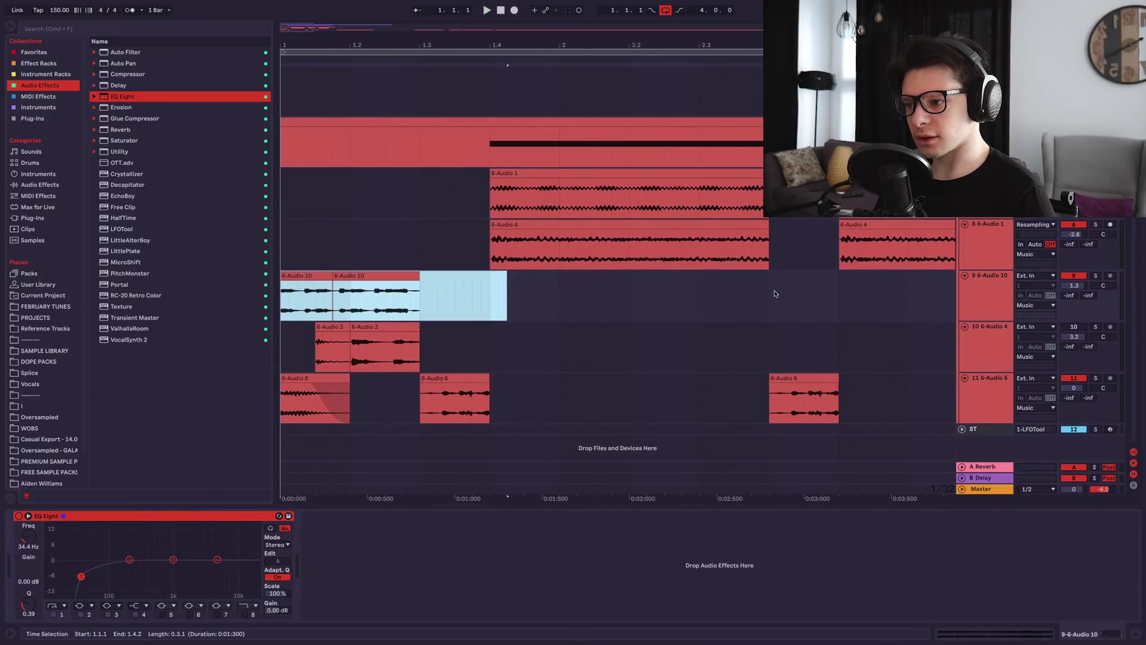
{"action": "key", "text": "space"}
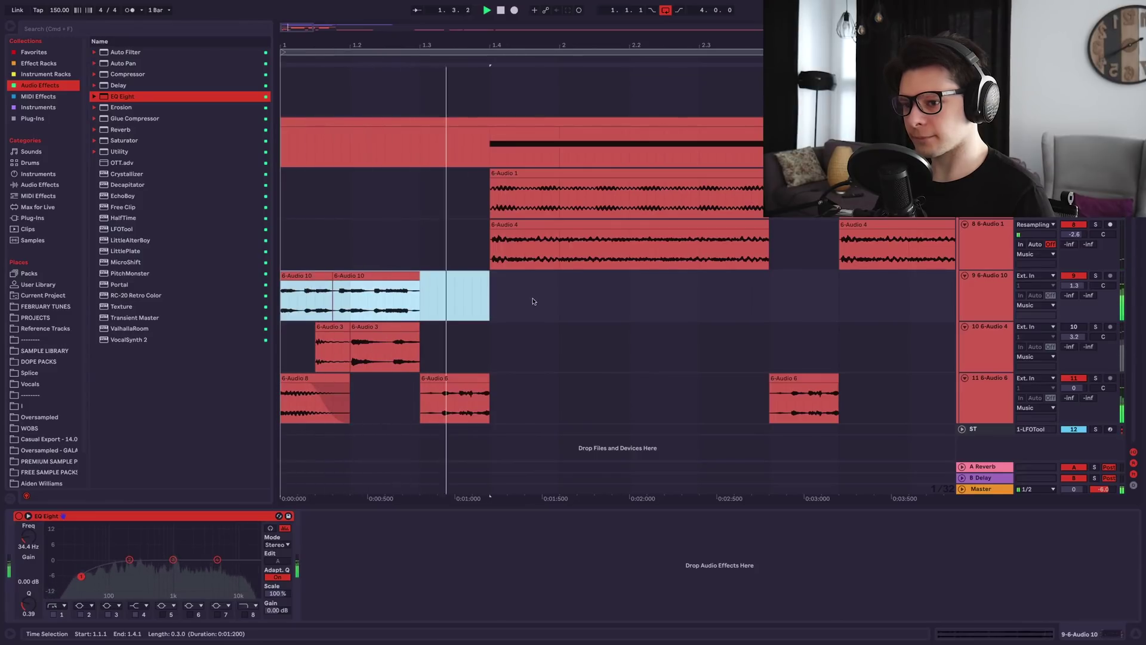
{"action": "scroll", "coordinate": [522, 306], "scroll_direction": "down", "scroll_amount": 2}
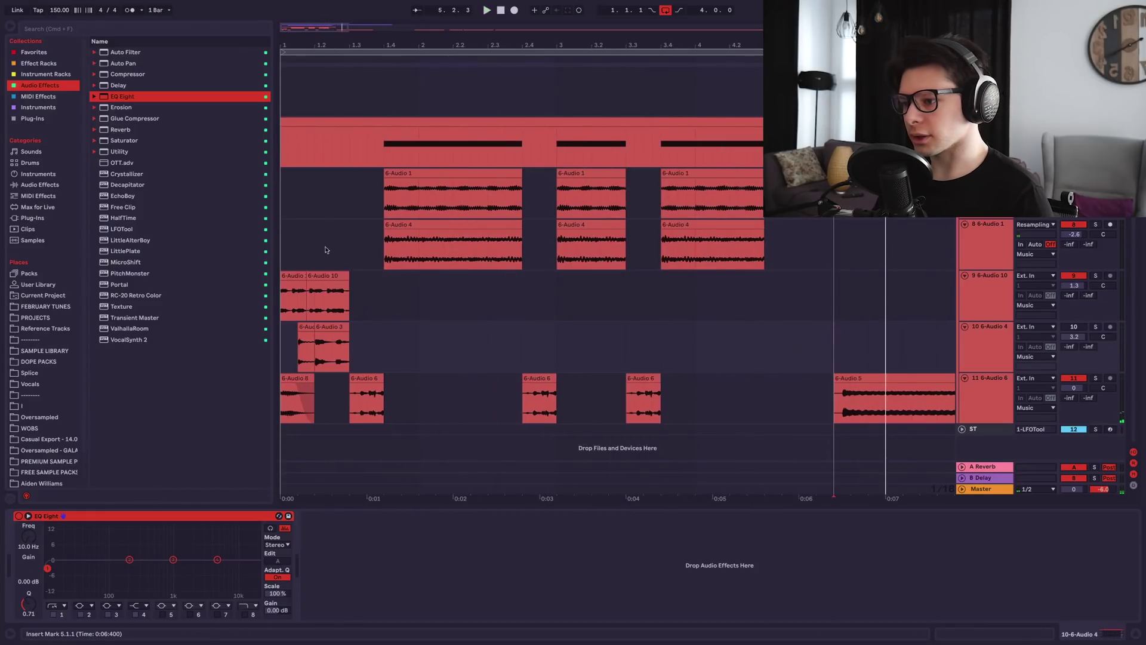
- Insert four bars of silence from 1.1.1 to 5.1.1 at the start of the arrangement
{"action": "left_click_drag", "start_coordinate": [325, 250], "coordinate": [205, 245]}
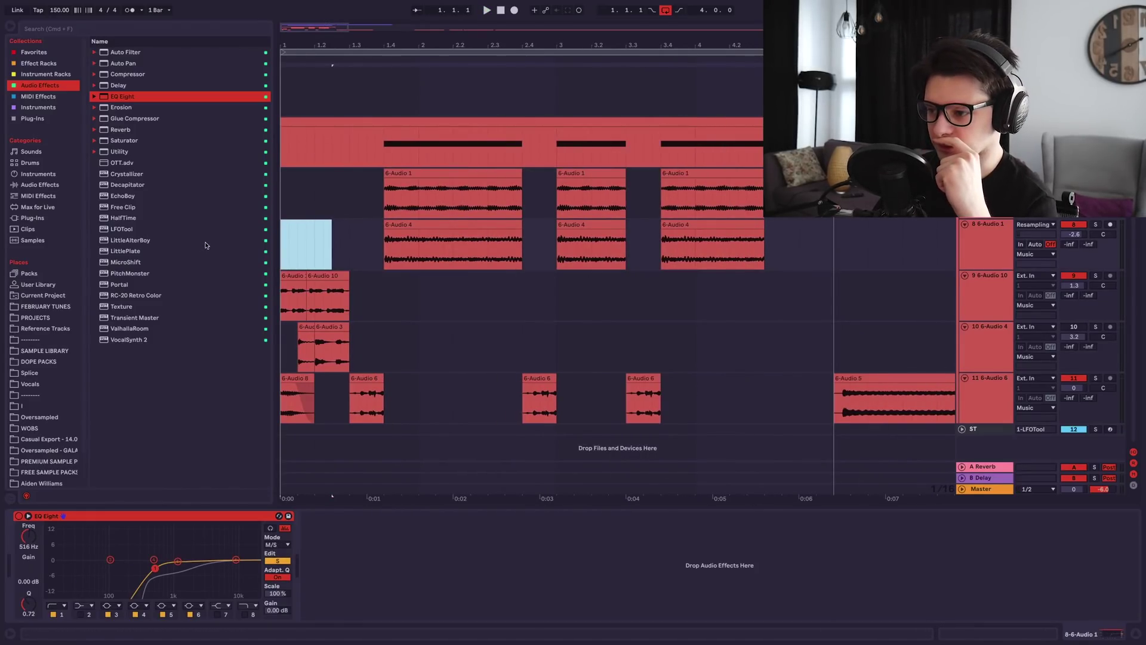
{"action": "left_click", "coordinate": [835, 253], "text": "shift"}
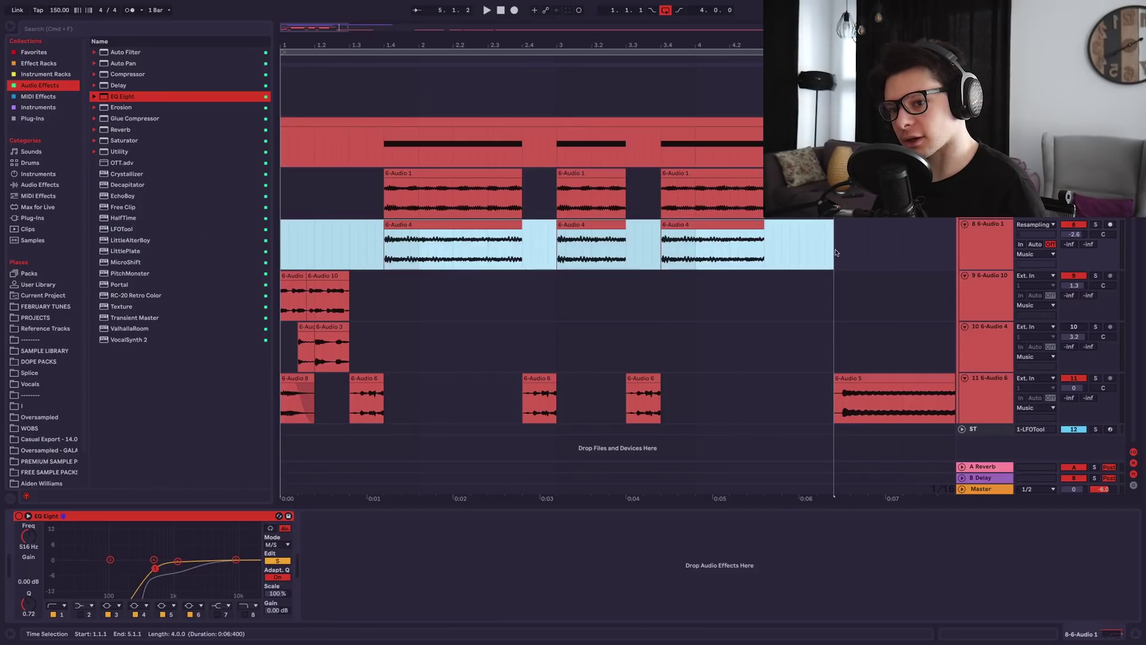
{"action": "key", "text": "super+i"}
{"action": "scroll", "coordinate": [757, 281], "scroll_direction": "down", "scroll_amount": 3}
{"action": "scroll", "coordinate": [757, 281], "scroll_direction": "right", "scroll_amount": 3}
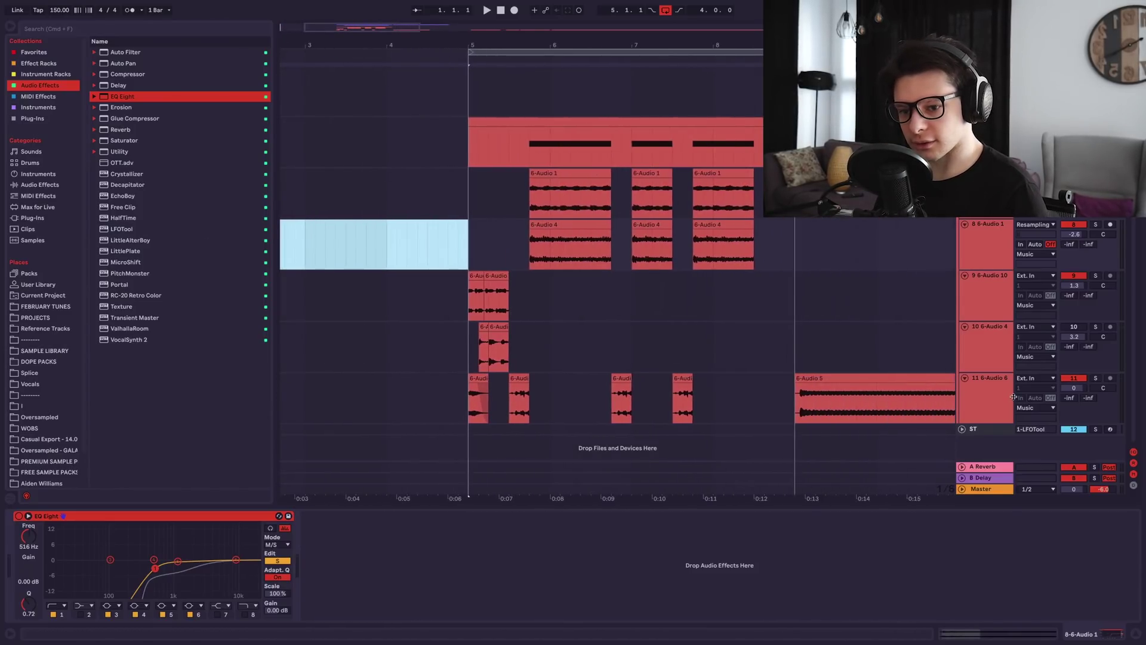
- Place the VVE2 LoFi Phrases 139 vocal in bar 4 of the fourth audio track, set its volume to -6.0 dB and play it
{"action": "left_click", "coordinate": [996, 397]}
{"action": "scroll", "coordinate": [881, 227], "scroll_direction": "up", "scroll_amount": 5}
{"action": "scroll", "coordinate": [881, 227], "scroll_direction": "left", "scroll_amount": 1}
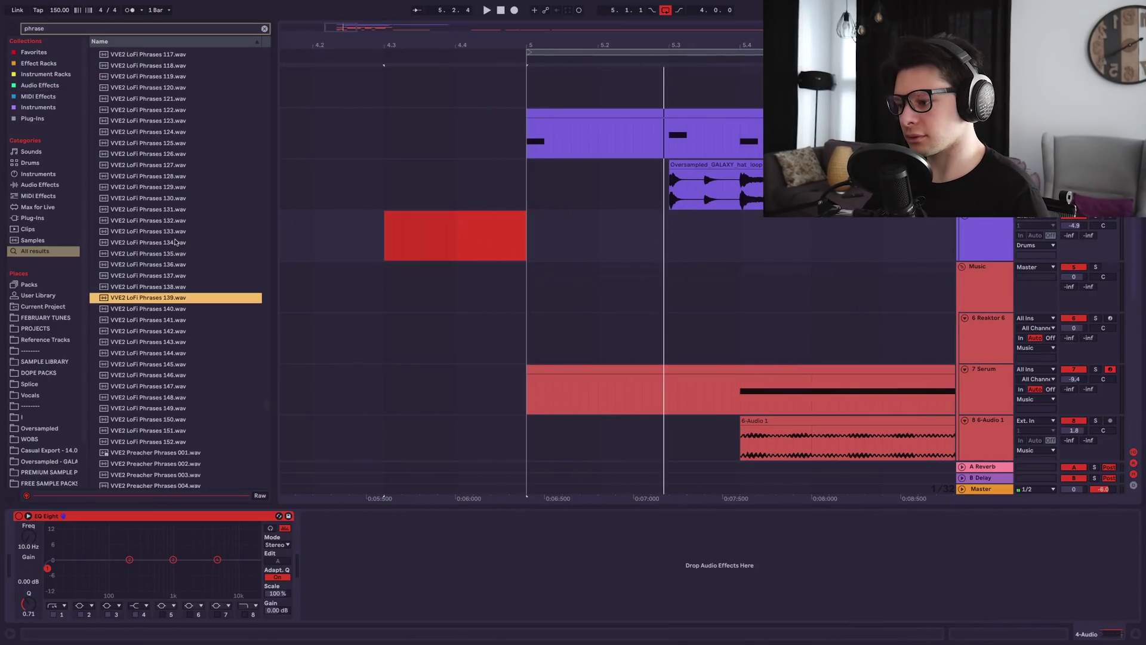
{"action": "left_click_drag", "start_coordinate": [168, 300], "coordinate": [407, 219]}
{"action": "left_click", "coordinate": [466, 216]}
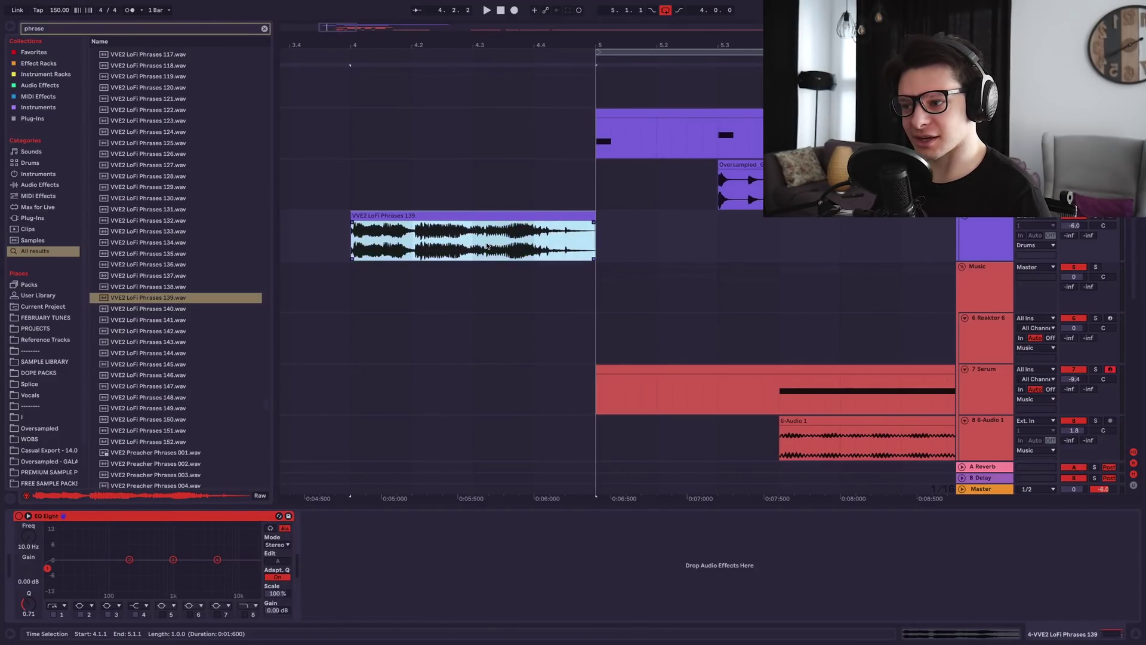
{"action": "key", "text": "space"}
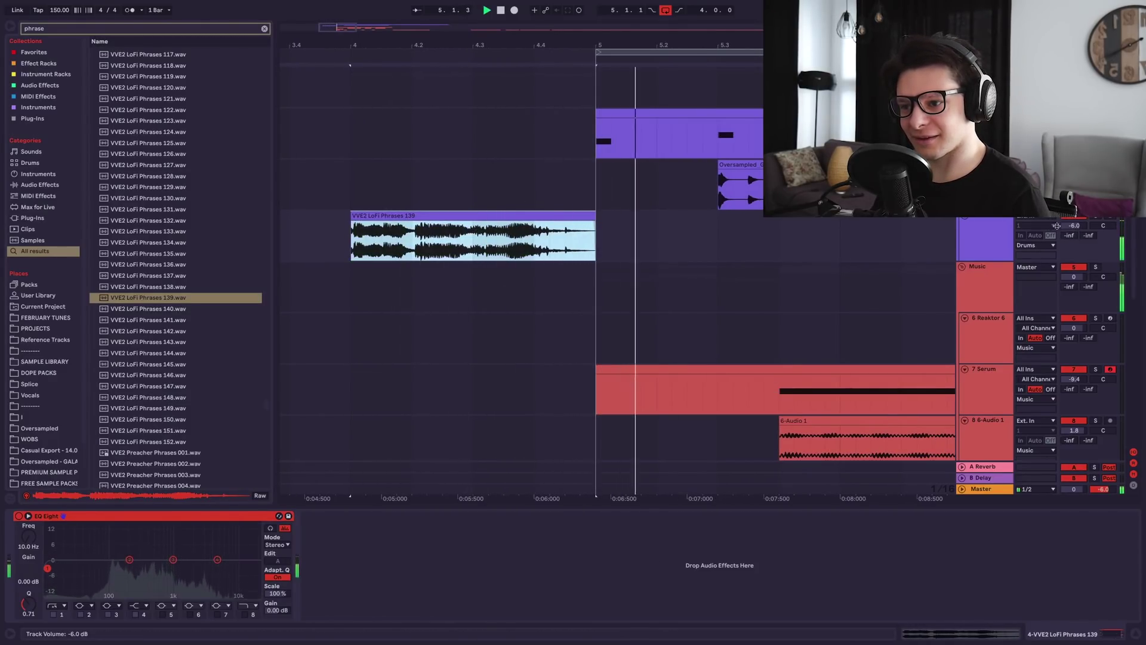
- Add FM_vocal_phrase_go_bananas_01 at bar 4 on the vocal track and cut off the part past 5.1.1
{"action": "scroll", "coordinate": [541, 248], "scroll_direction": "down", "scroll_amount": 3}
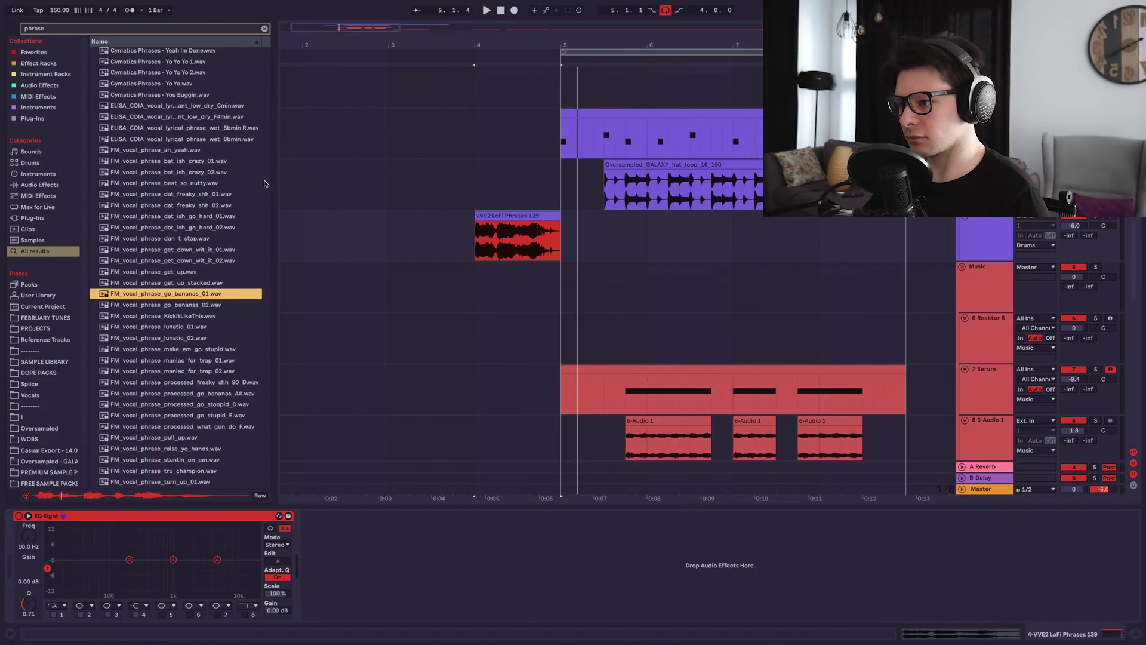
{"action": "left_click_drag", "start_coordinate": [201, 293], "coordinate": [584, 239]}
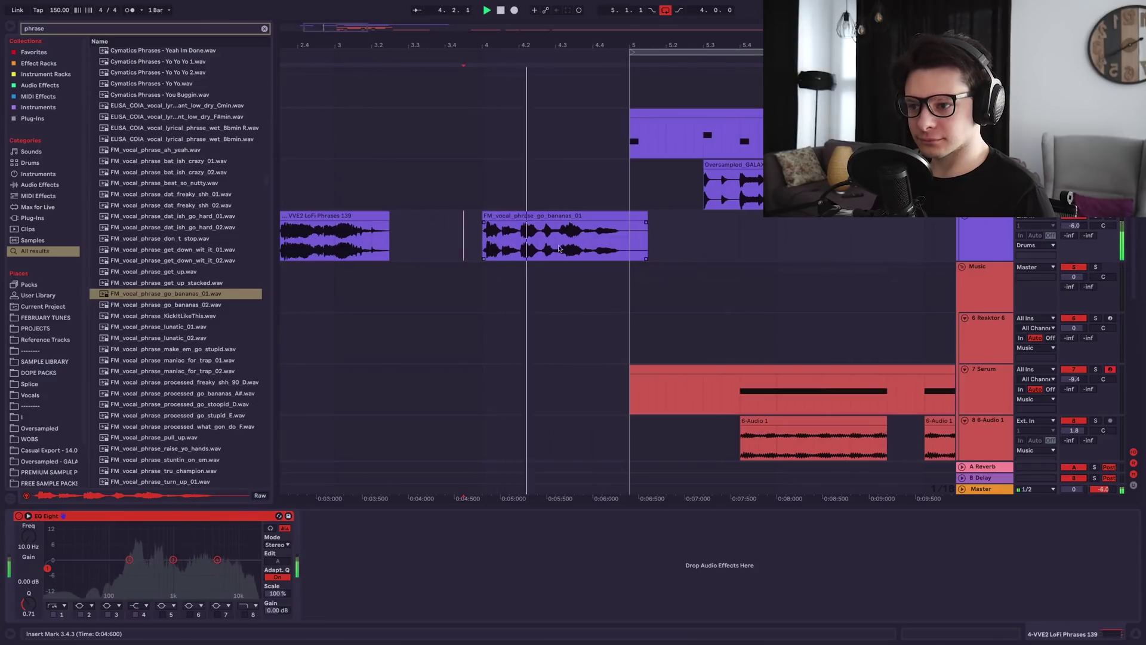
{"action": "left_click_drag", "start_coordinate": [633, 236], "coordinate": [721, 235]}
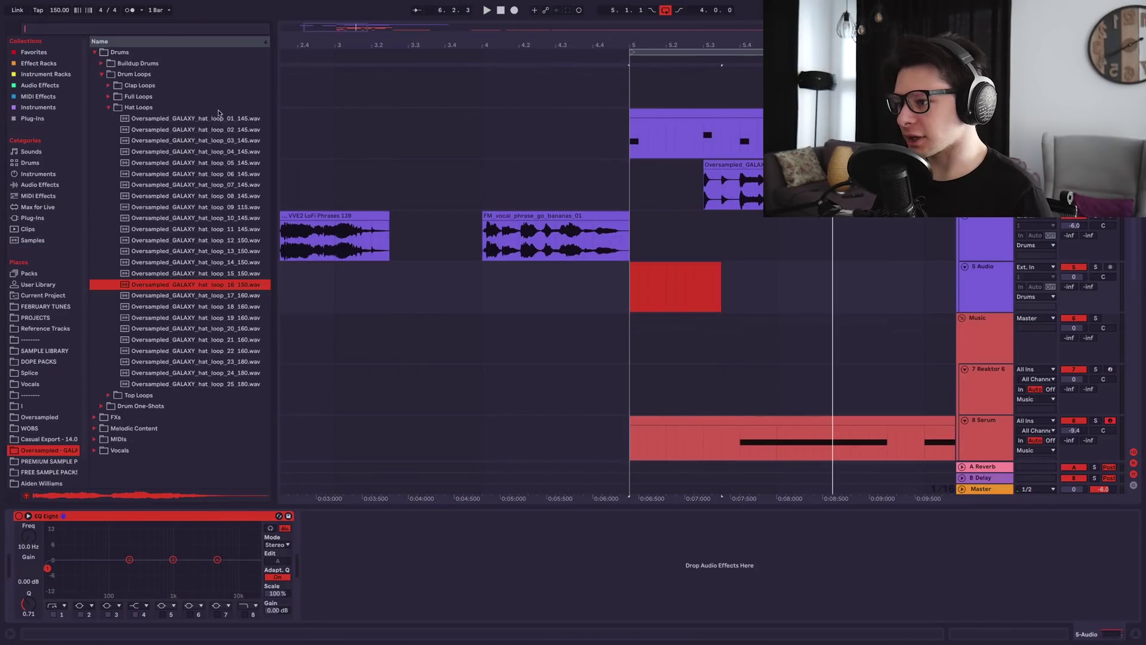
- Browse the Drum One-Shots in the Oversampled GALAXY pack and audition drum fills
{"action": "key", "text": "Left"}
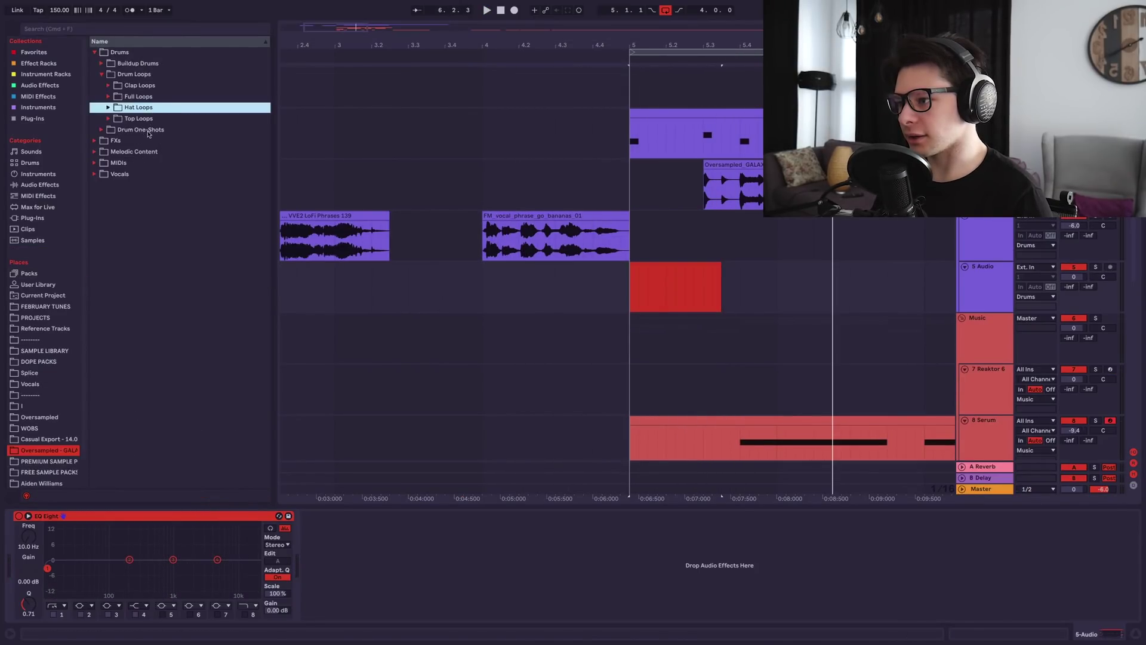
{"action": "key", "text": "Up"}
{"action": "key", "text": "Up"}
{"action": "key", "text": "space"}
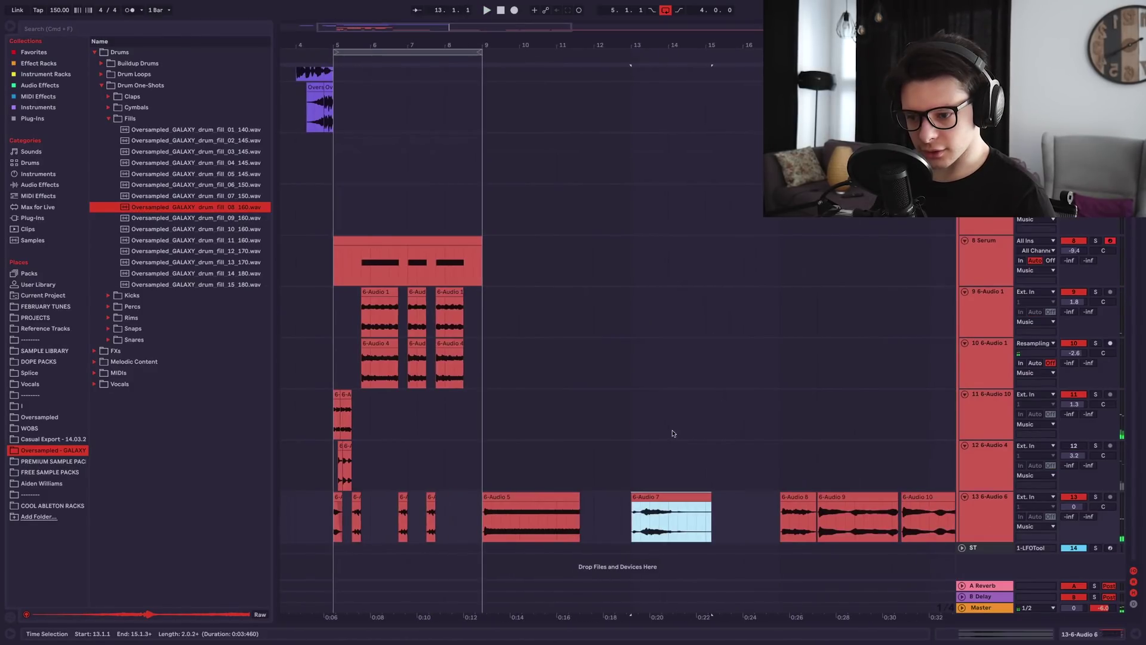
- Cut the 6-Audio 10 audio at bar 9 into short chops repeated every beat on track 11 and play them back
{"action": "left_click", "coordinate": [790, 469]}
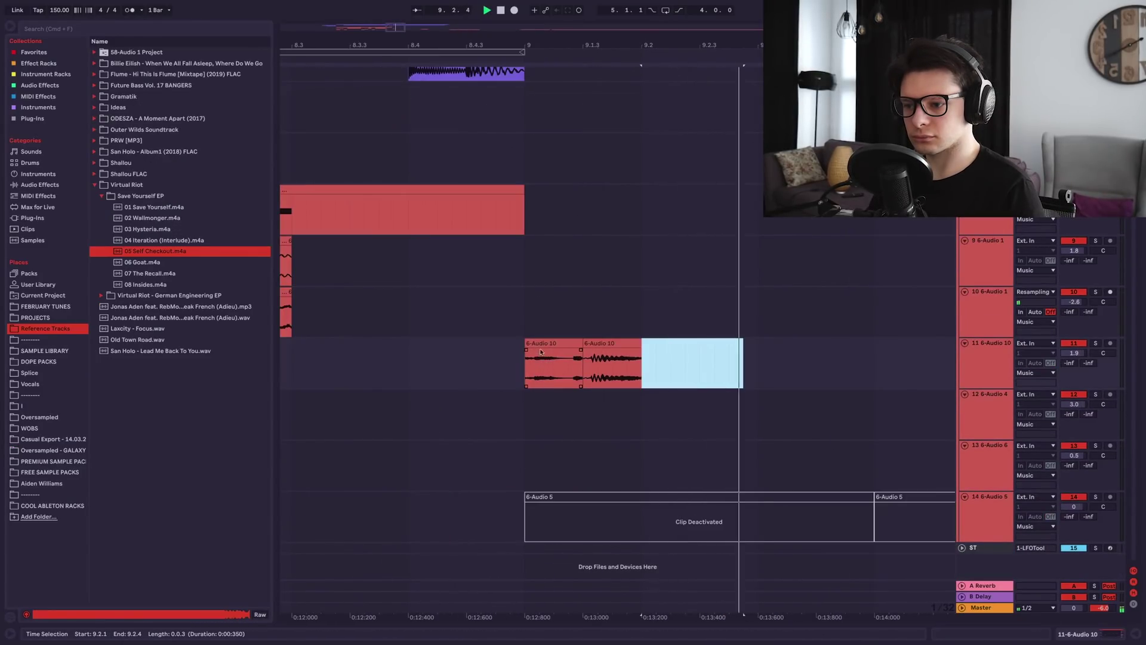
{"action": "left_click_drag", "start_coordinate": [525, 364], "coordinate": [576, 364]}
{"action": "key", "text": "ctrl+shift+j"}
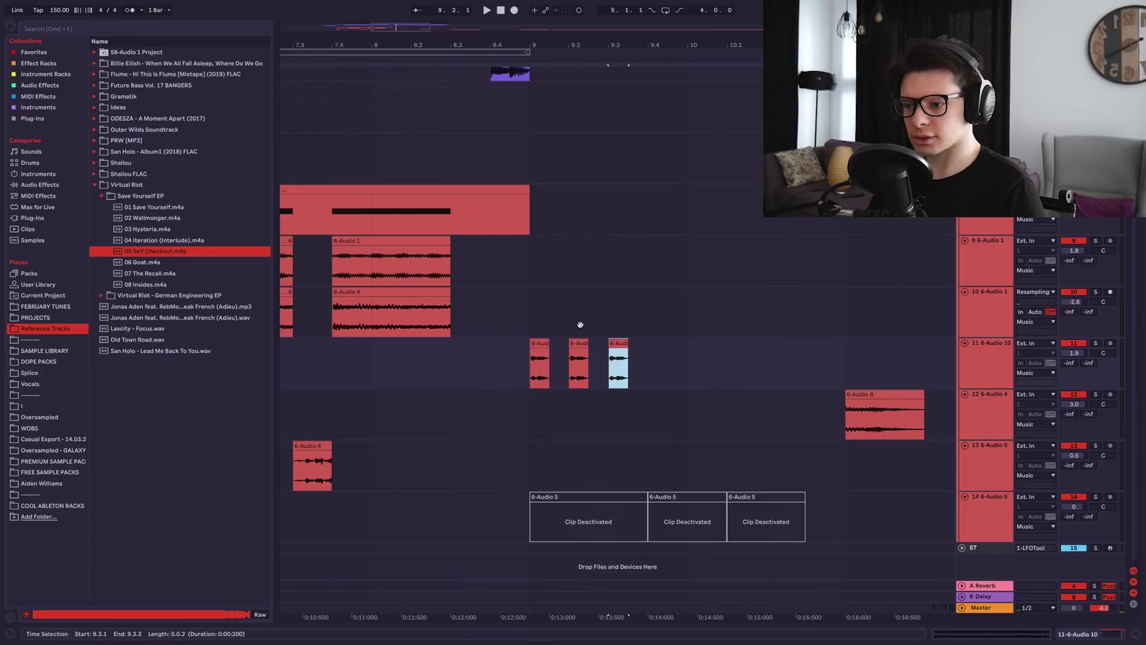
{"action": "scroll", "coordinate": [579, 324], "scroll_direction": "down", "scroll_amount": 5}
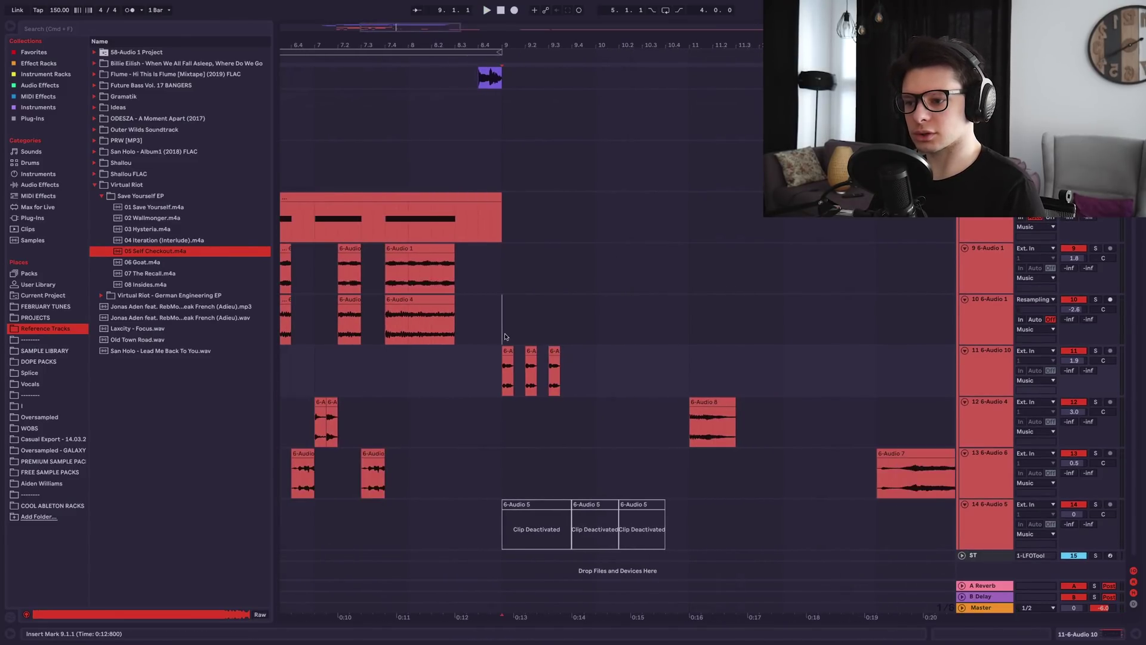
{"action": "scroll", "coordinate": [599, 298], "scroll_direction": "up", "scroll_amount": 3}
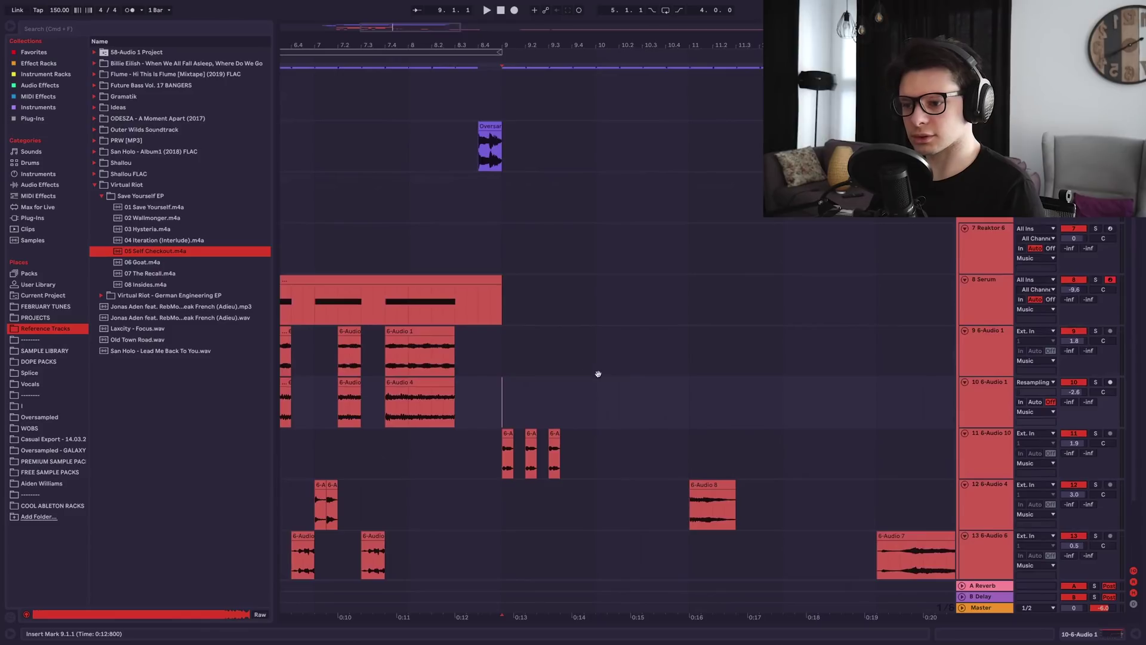
{"action": "key", "text": "space"}
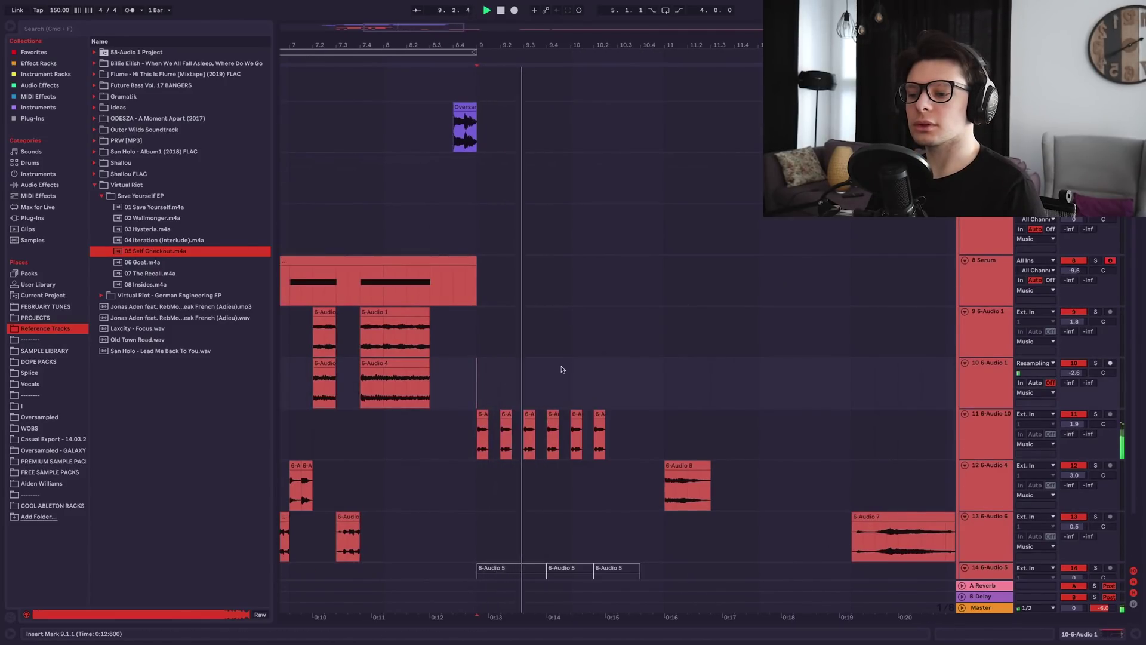
- Duplicate the 6-Audio 10 chop through bar 10 and add a tighter group of shorter chops from 11.1.1
{"action": "scroll", "coordinate": [621, 376], "scroll_direction": "up", "scroll_amount": 3}
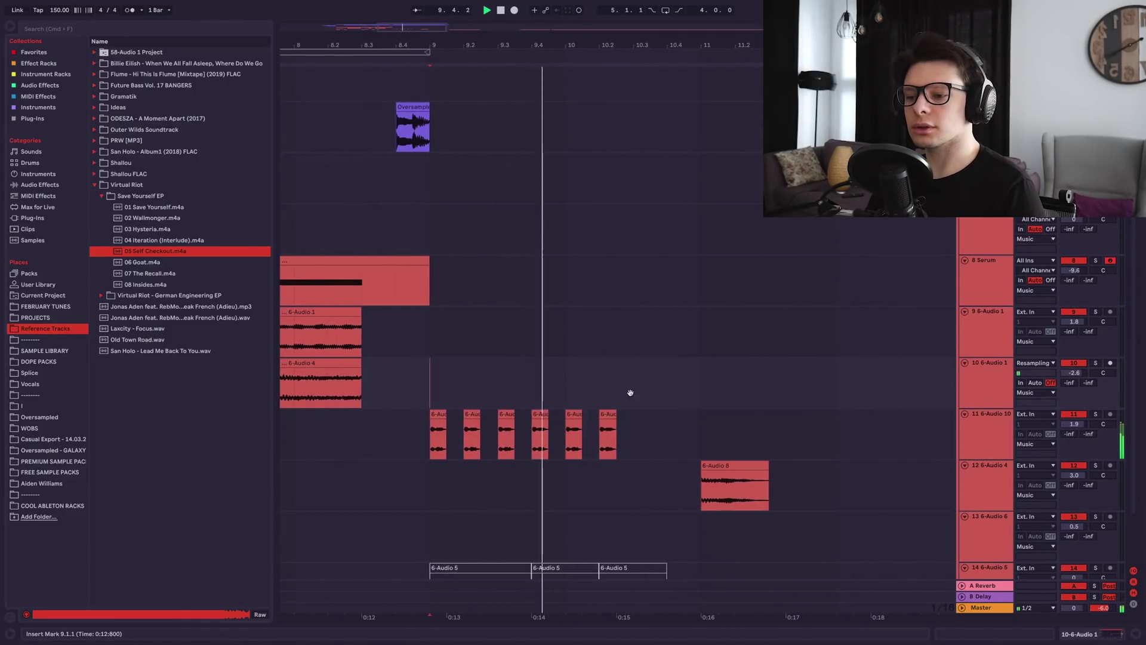
{"action": "left_click", "coordinate": [591, 412]}
{"action": "key", "text": "ctrl+d"}
{"action": "key", "text": "space"}
{"action": "scroll", "coordinate": [679, 438], "scroll_direction": "down", "scroll_amount": 1}
{"action": "left_click", "coordinate": [678, 437]}
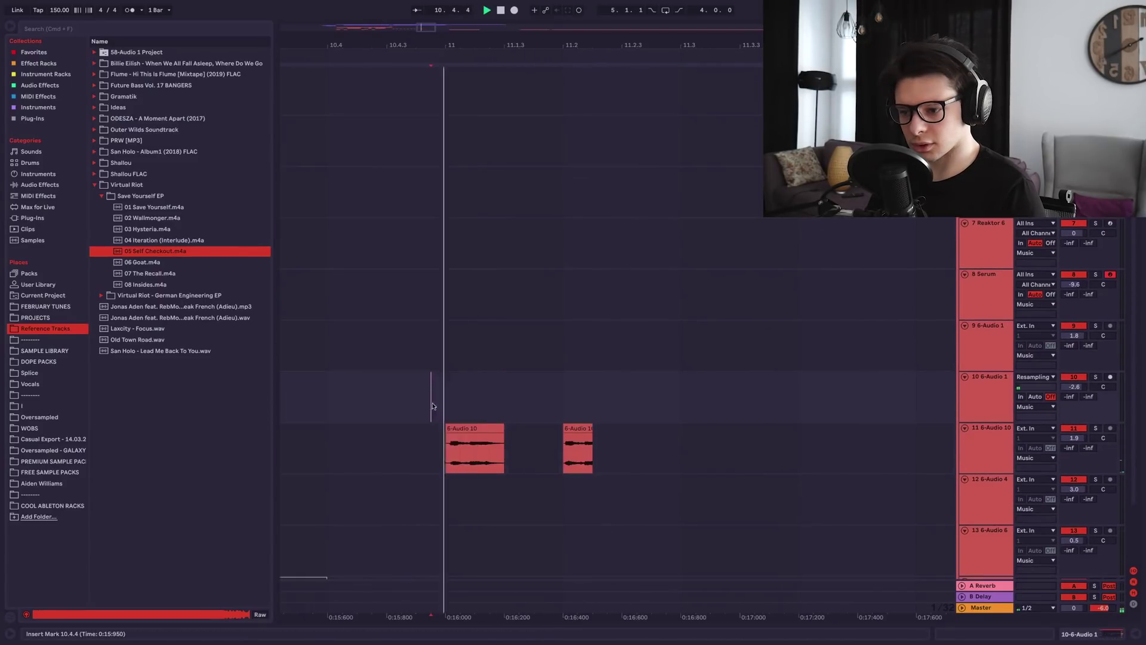
{"action": "left_click_drag", "start_coordinate": [592, 434], "coordinate": [606, 434]}
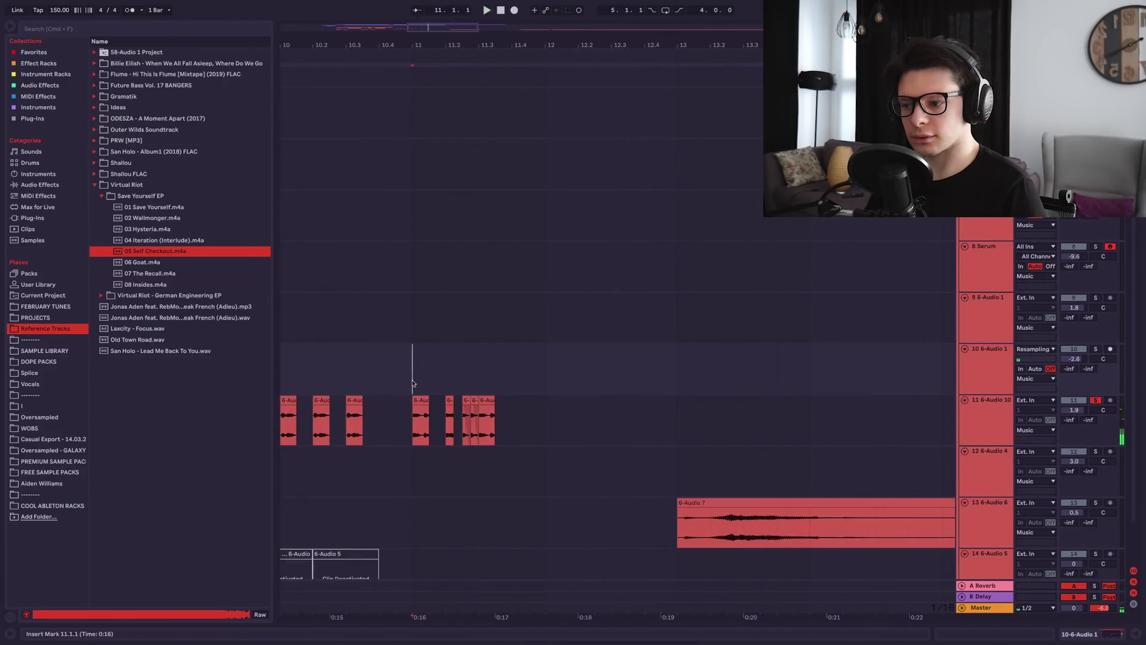
- Duplicate the faded 6-Audio 10 clip on the 13 6-Audio 6 track to fill bar 9 and bar 10 up to 10.3.3
{"action": "scroll", "coordinate": [460, 379], "scroll_direction": "down", "scroll_amount": 2}
{"action": "scroll", "coordinate": [507, 373], "scroll_direction": "left", "scroll_amount": 2}
{"action": "key", "text": "space"}
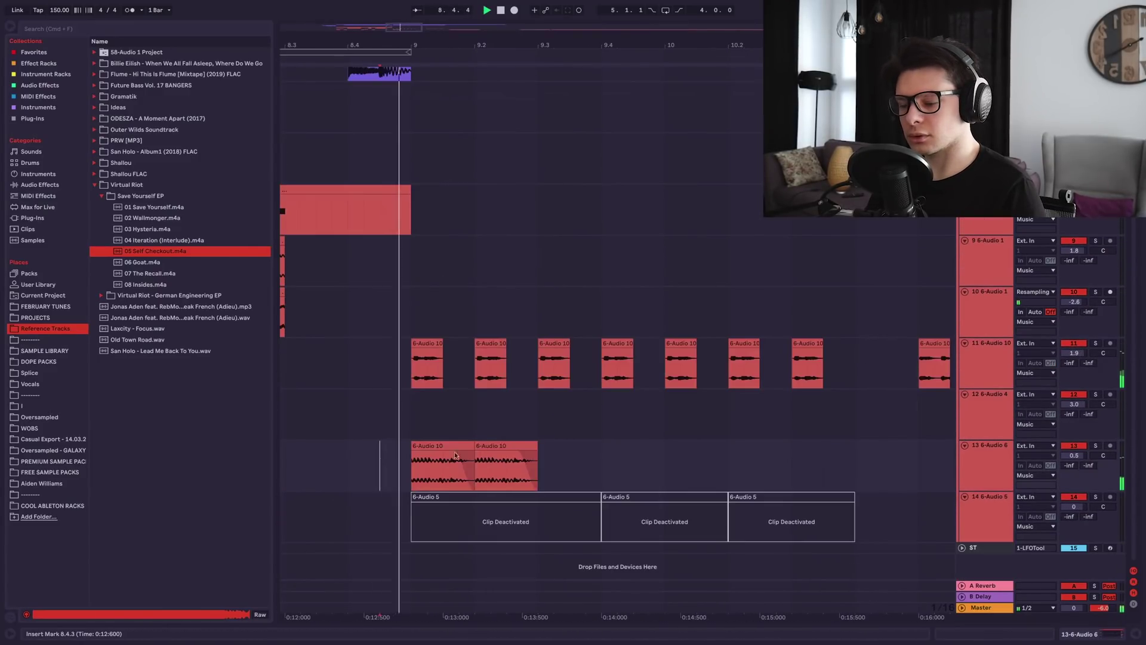
{"action": "left_click", "coordinate": [521, 445]}
{"action": "key", "text": "ctrl+d"}
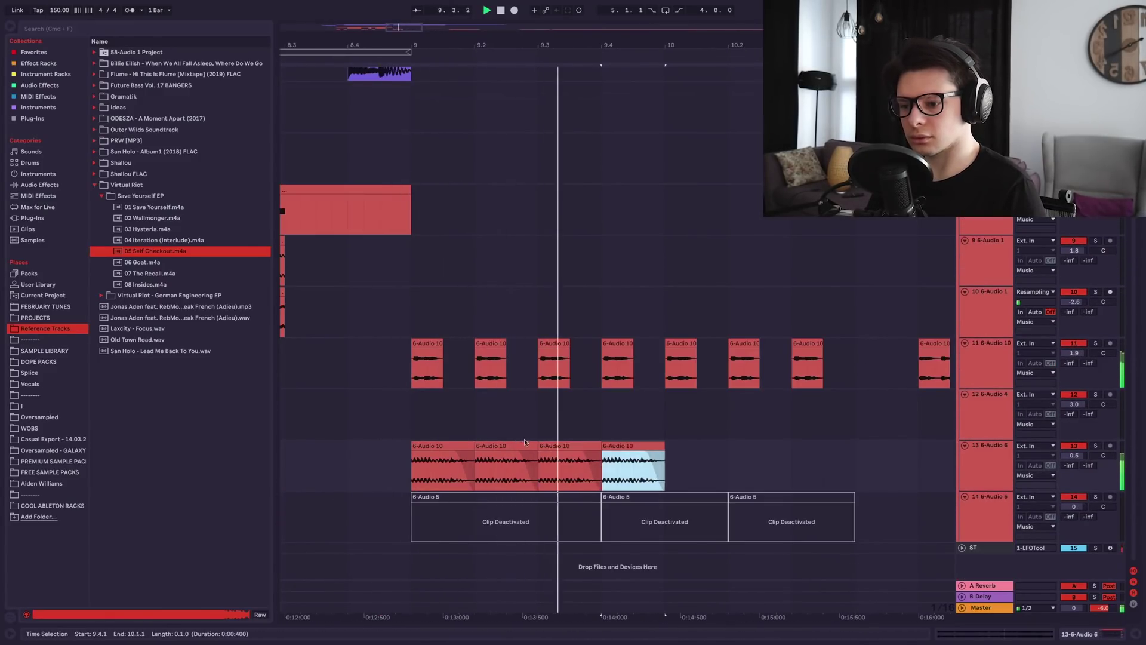
{"action": "key", "text": "super+d"}
{"action": "scroll", "coordinate": [521, 442], "scroll_direction": "down", "scroll_amount": 3}
{"action": "key", "text": "super+d"}
{"action": "key", "text": "super+d"}
{"action": "key", "text": "super+d"}
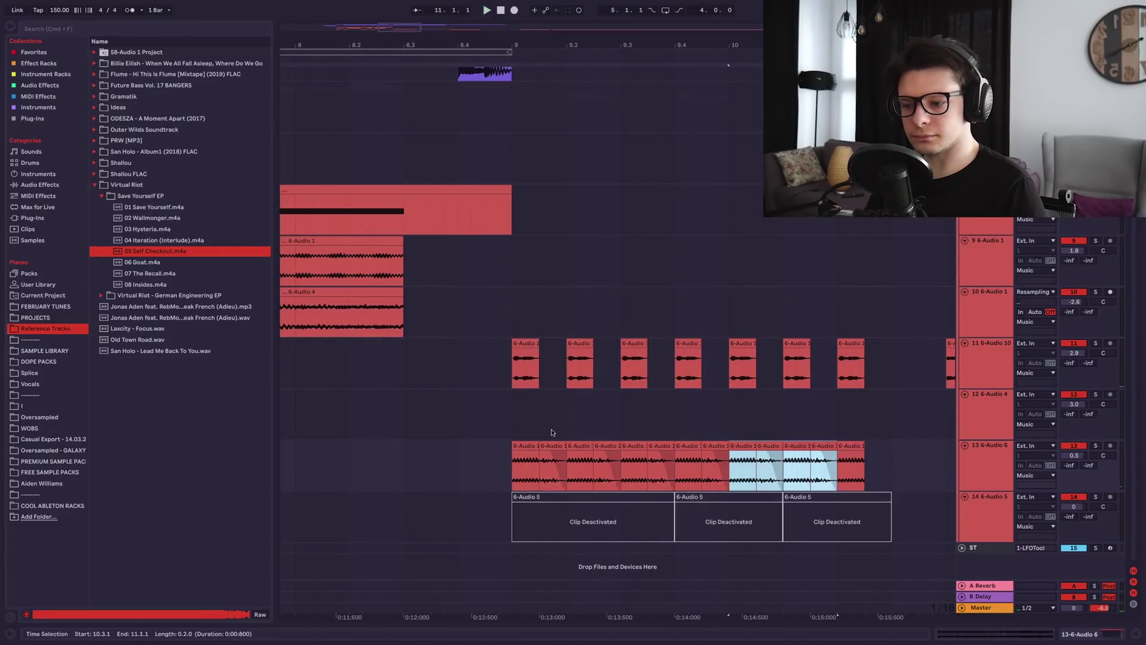
- Play back the layered bass chops from just before bar 9
{"action": "left_click", "coordinate": [484, 428]}
{"action": "key", "text": "space"}
{"action": "scroll", "coordinate": [519, 415], "scroll_direction": "down", "scroll_amount": 2}
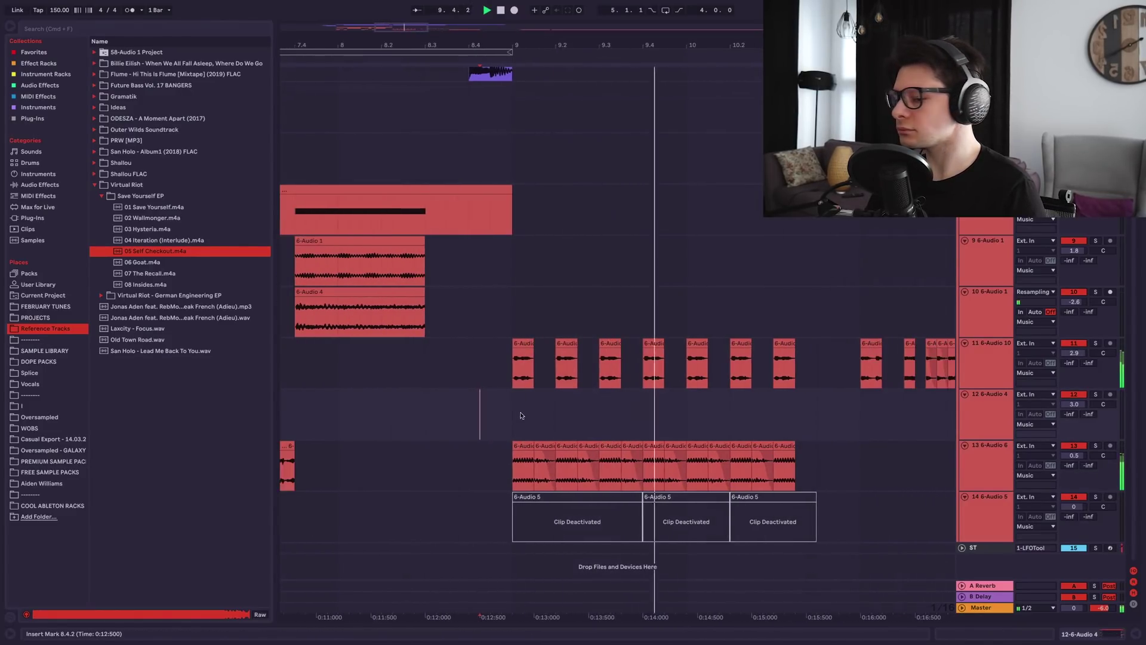
{"action": "scroll", "coordinate": [580, 380], "scroll_direction": "right", "scroll_amount": 3}
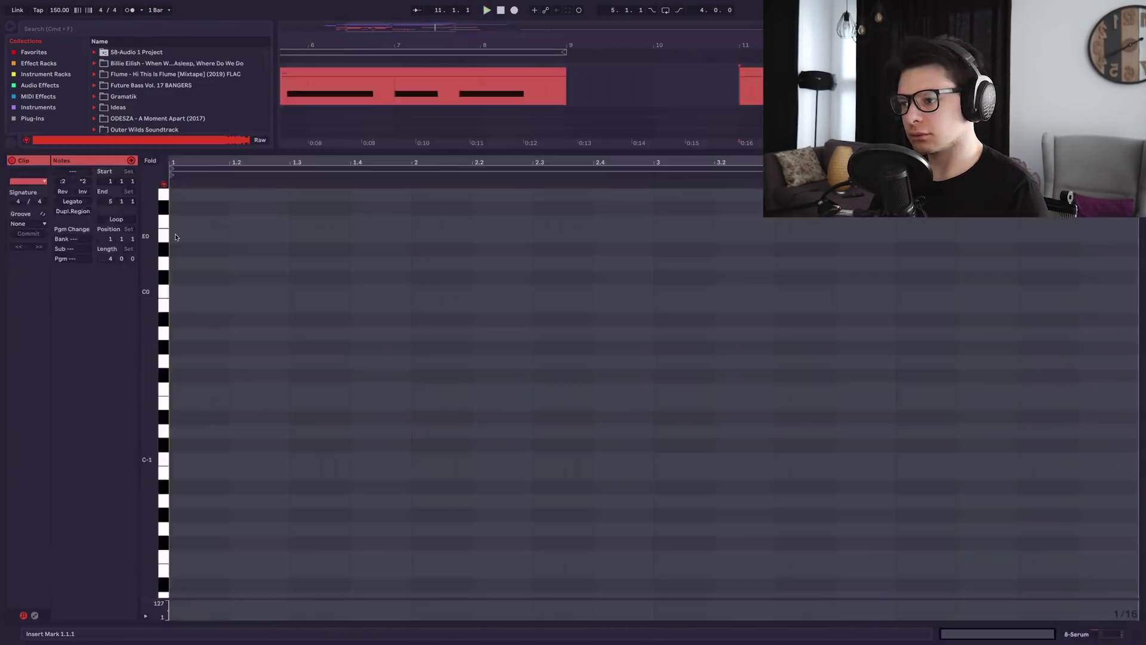
- Write a stepped melody of one-beat notes in the Serum clip at bar 11, starting with E0 at 1.1.1
{"action": "left_click_drag", "start_coordinate": [174, 237], "coordinate": [226, 235]}
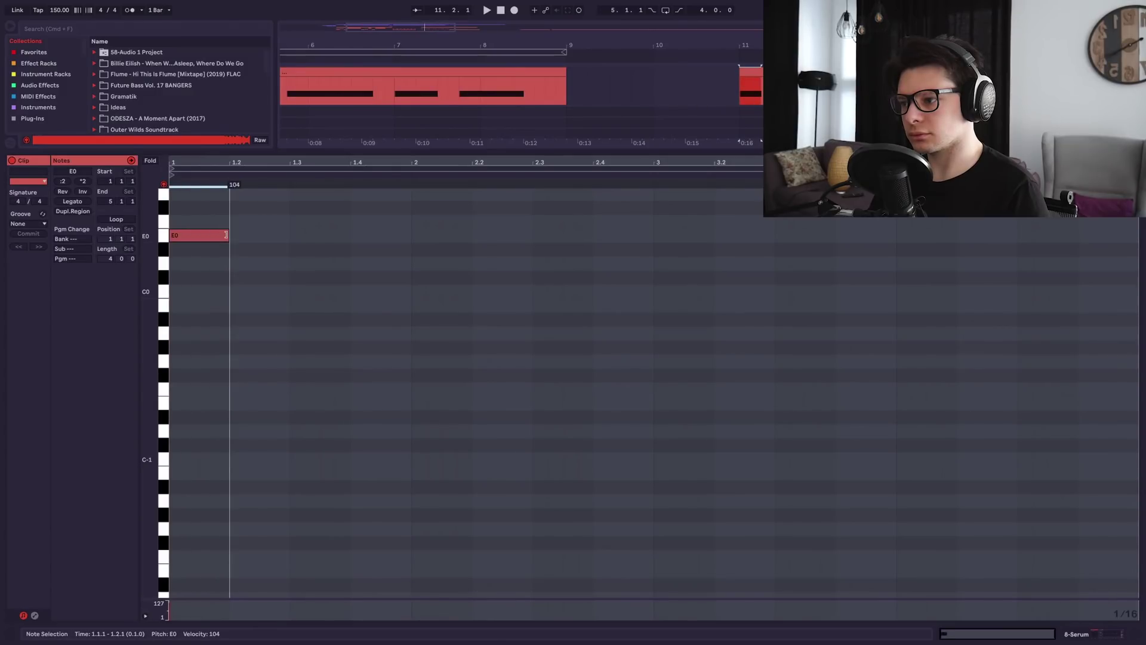
{"action": "scroll", "coordinate": [254, 296], "scroll_direction": "up", "scroll_amount": 2}
{"action": "left_click", "coordinate": [244, 276]}
{"action": "mouse_move", "coordinate": [311, 276]}
{"action": "left_mouse_down"}
{"action": "mouse_move", "coordinate": [319, 292]}
{"action": "mouse_move", "coordinate": [364, 277]}
{"action": "left_mouse_up"}
{"action": "key", "text": "space"}
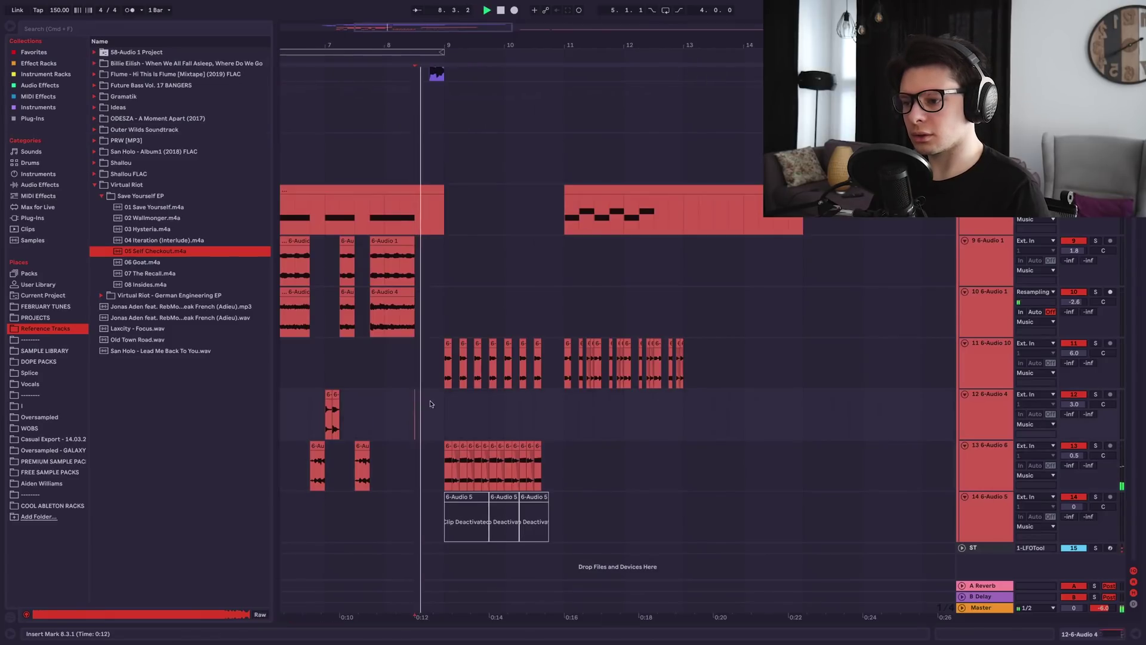
- Copy the two chops at bar 7 on the 12 6-Audio 4 track to 9.1.1 and play them from just before bar 9
{"action": "scroll", "coordinate": [436, 391], "scroll_direction": "up", "scroll_amount": 3}
{"action": "left_click_drag", "start_coordinate": [447, 388], "coordinate": [526, 390]}
{"action": "scroll", "coordinate": [495, 390], "scroll_direction": "down", "scroll_amount": 3}
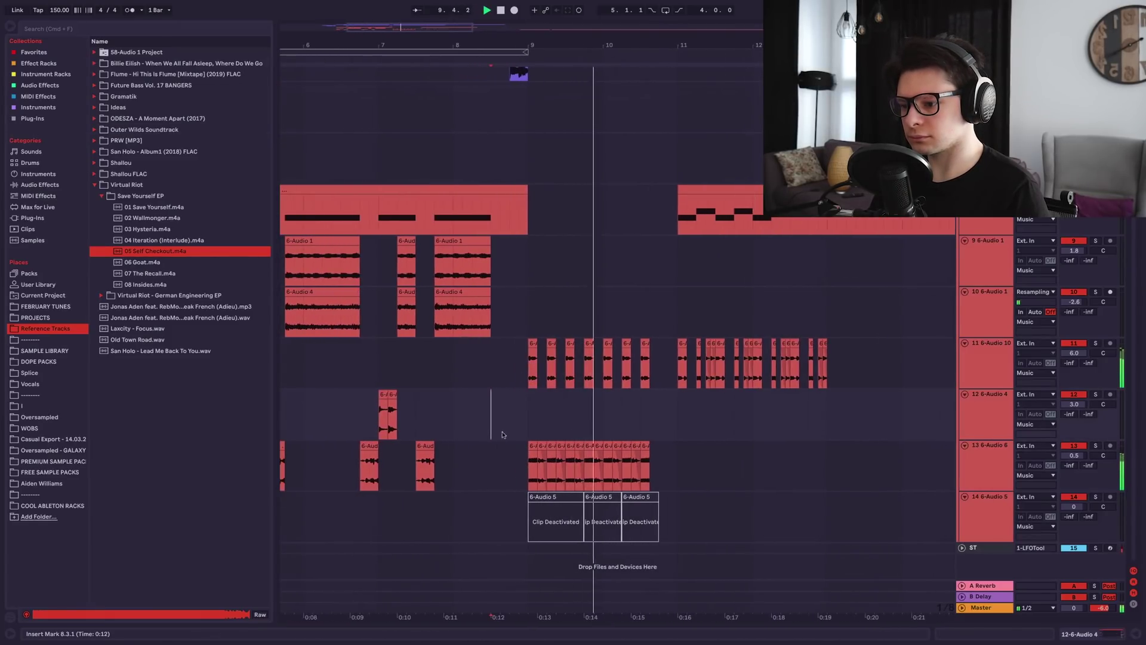
{"action": "left_click_drag", "start_coordinate": [405, 411], "coordinate": [384, 411]}
{"action": "scroll", "coordinate": [510, 411], "scroll_direction": "up", "scroll_amount": 3}
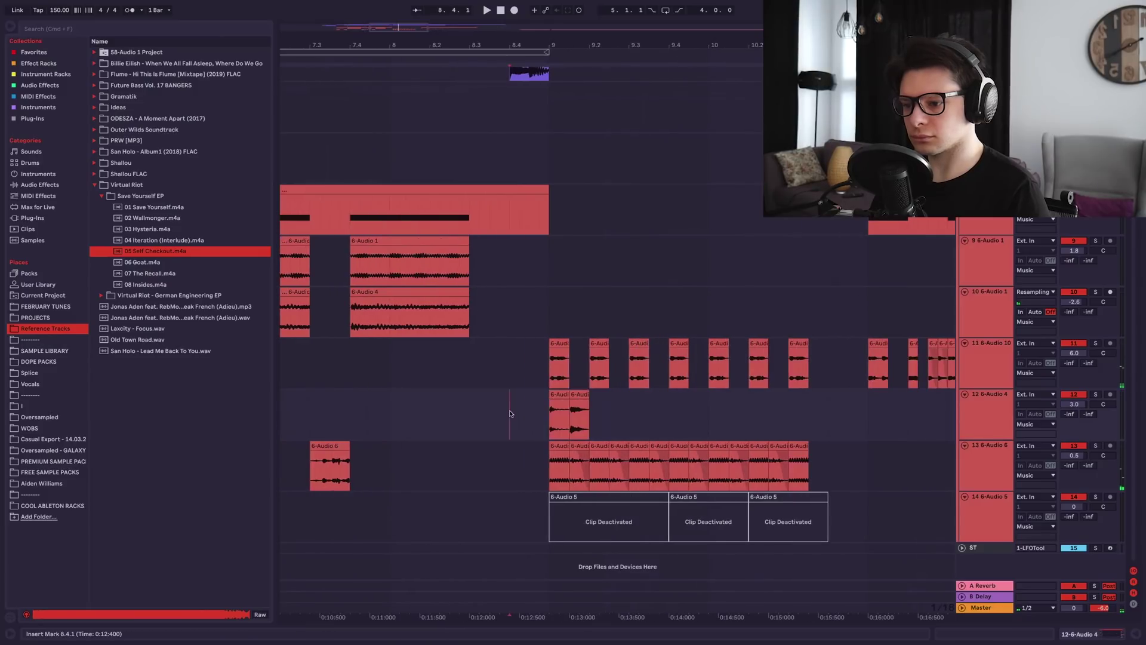
{"action": "left_click", "coordinate": [509, 412]}
{"action": "key", "text": "space"}
{"action": "key", "text": "space"}
- Add a one-beat 6-Audio 3 clip at 9.2.1 on the 12 6-Audio 4 track and audition the sequence
{"action": "scroll", "coordinate": [545, 407], "scroll_direction": "up", "scroll_amount": 3}
{"action": "left_click", "coordinate": [564, 395]}
{"action": "key", "text": "Delete"}
{"action": "left_click", "coordinate": [533, 404]}
{"action": "key", "text": "space"}
{"action": "key", "text": "space"}
{"action": "key", "text": "super+z"}
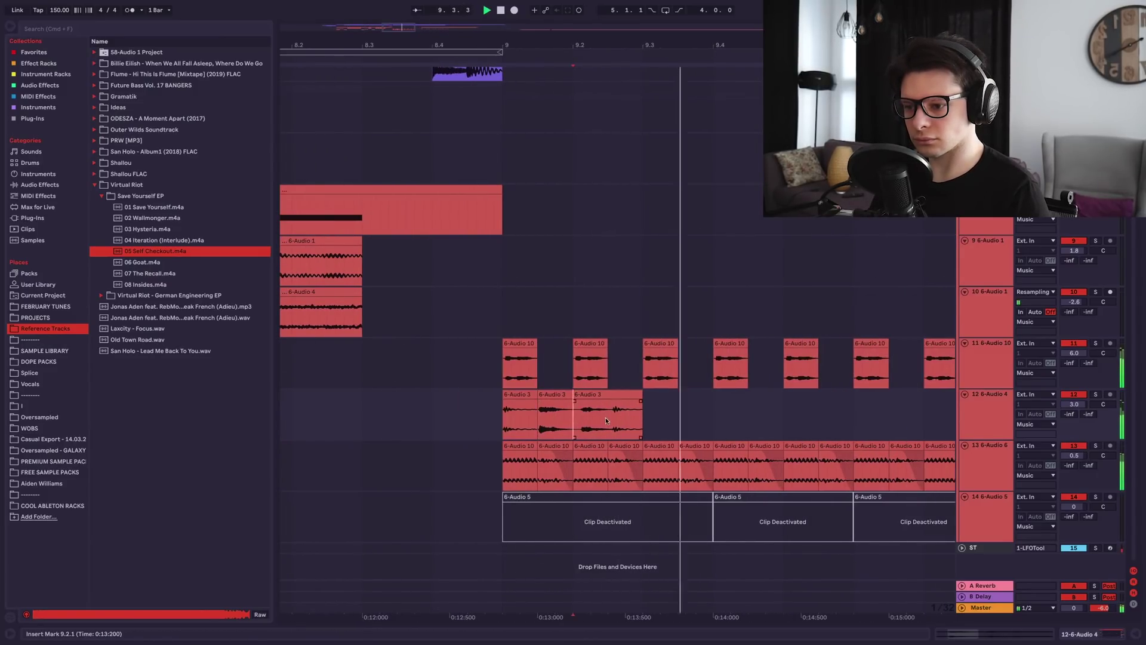
- Remove the 6-Audio 3 chop at 9.1.1 and arrange half-beat chops at 9.1.3, 9.2.1 and 9.3.1 on the 12 6-Audio 4 track
{"action": "key", "text": "space"}
{"action": "left_click", "coordinate": [459, 411]}
{"action": "key", "text": "space"}
{"action": "left_click", "coordinate": [528, 394]}
{"action": "key", "text": "Delete"}
{"action": "left_click", "coordinate": [484, 400]}
{"action": "key", "text": "space"}
{"action": "key", "text": "space"}
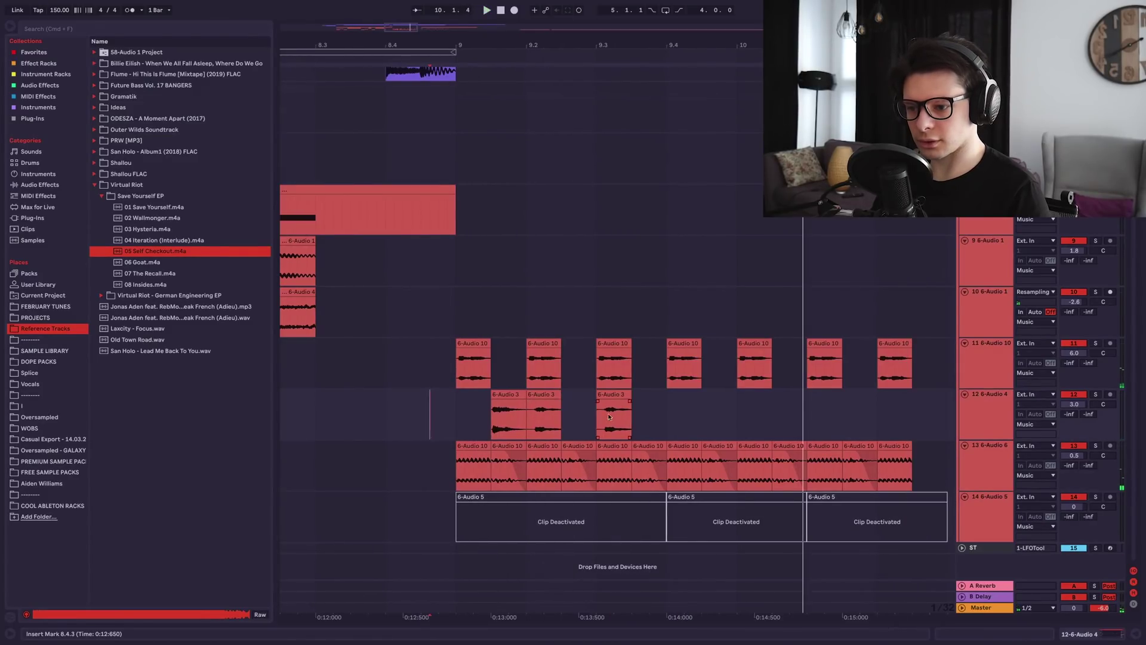
- Copy a half-beat 6-Audio 3 chop to 9.4.1 and duplicate it to 9.4.3, listening to the 12 6-Audio 4 track soloed
{"action": "scroll", "coordinate": [632, 385], "scroll_direction": "right", "scroll_amount": 1}
{"action": "left_click", "coordinate": [587, 395]}
{"action": "key", "text": "space"}
{"action": "left_click", "coordinate": [485, 397]}
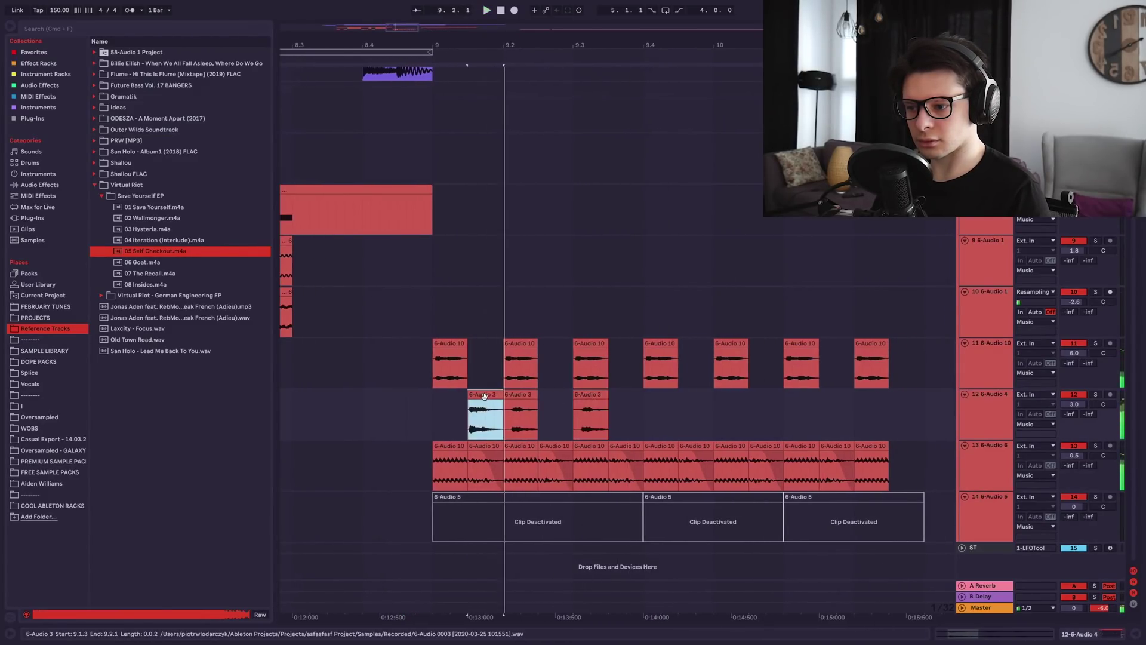
{"action": "scroll", "coordinate": [592, 259], "scroll_direction": "right", "scroll_amount": 2}
{"action": "left_click_drag", "start_coordinate": [545, 396], "coordinate": [614, 396]}
{"action": "key", "text": "space"}
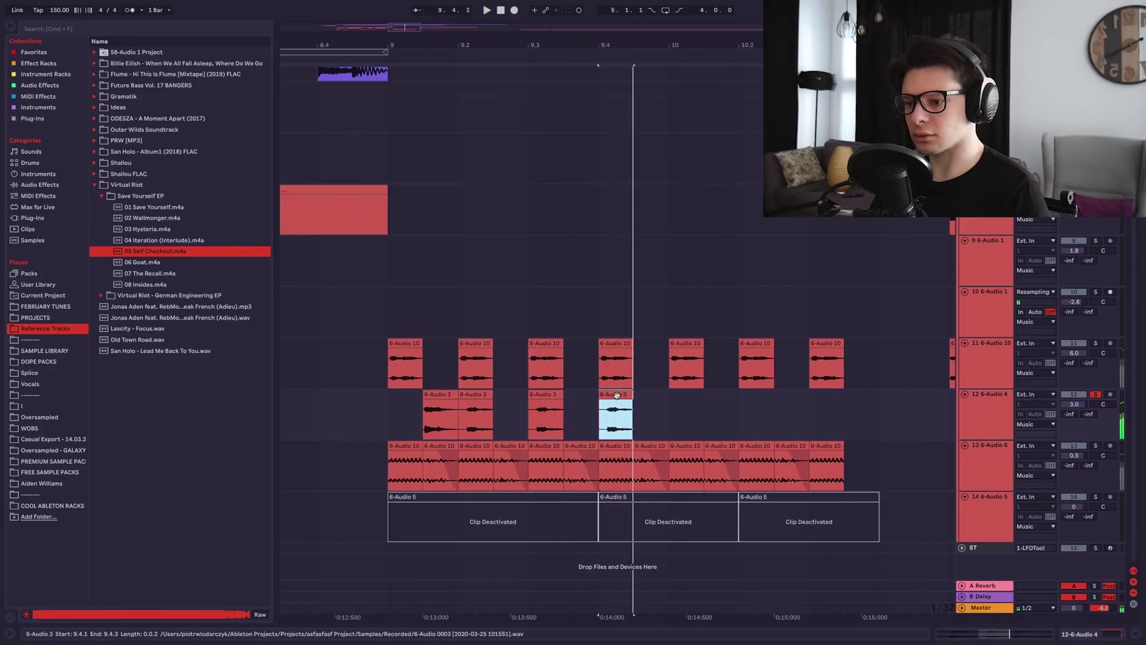
{"action": "key", "text": "super+d"}
{"action": "key", "text": "space"}
- Inspect the sample of the chop at 9.4.3 and continue the chops at 10.1.1, 10.1.3, 10.2.1 and 10.3.1
{"action": "double_click", "coordinate": [640, 396]}
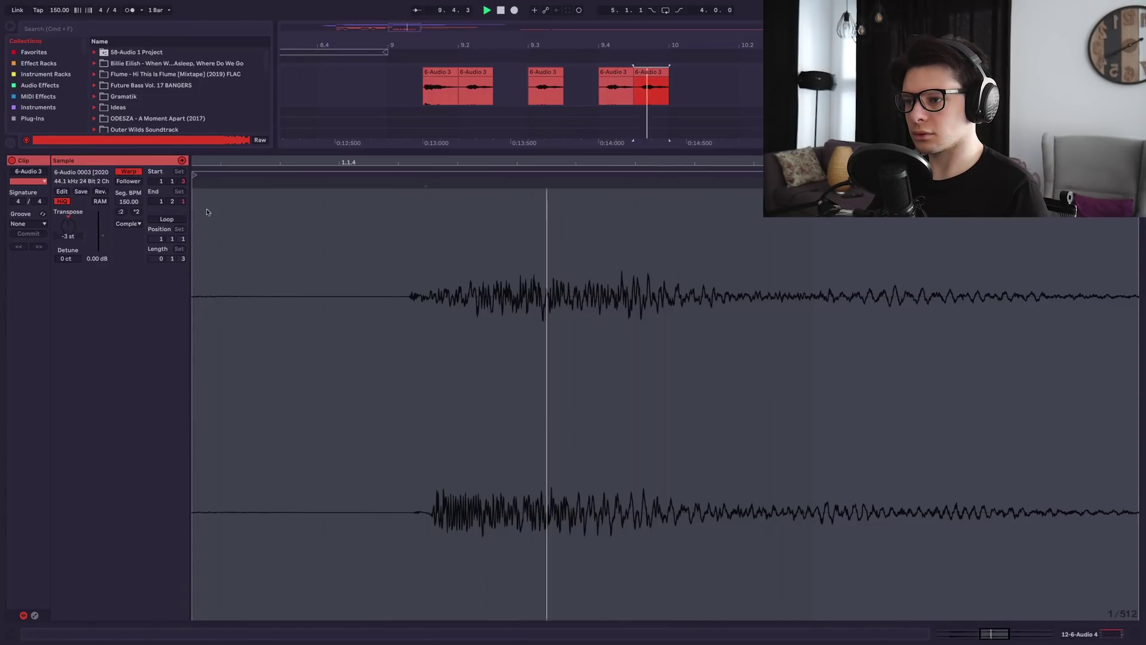
{"action": "key", "text": "super+alt+l"}
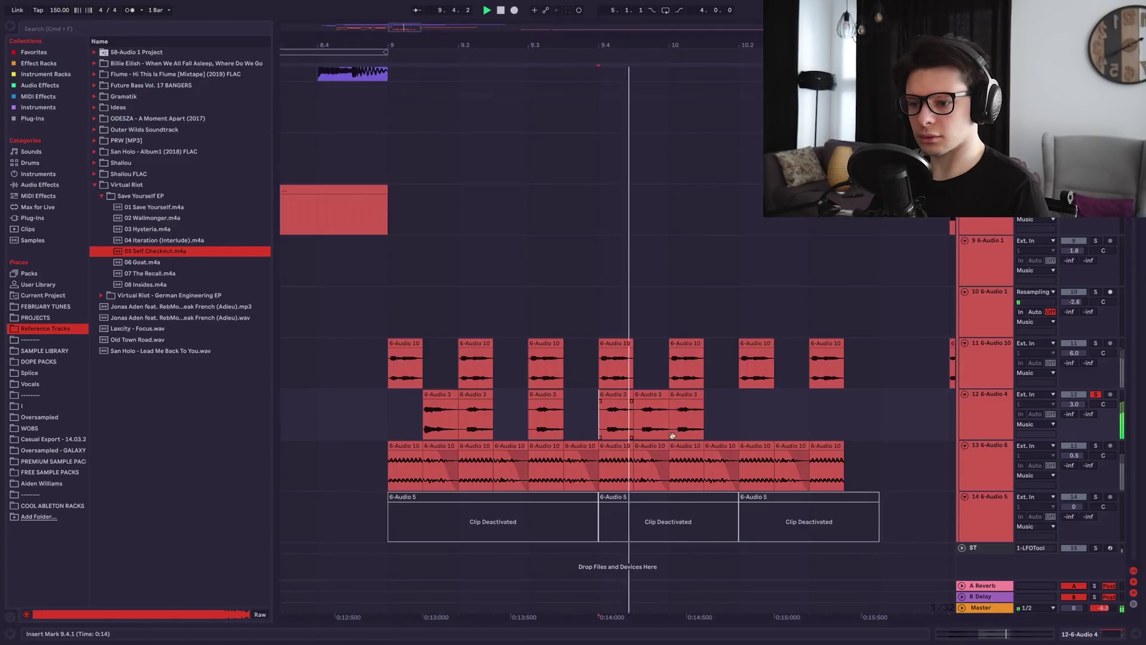
{"action": "scroll", "coordinate": [382, 411], "scroll_direction": "right", "scroll_amount": 1}
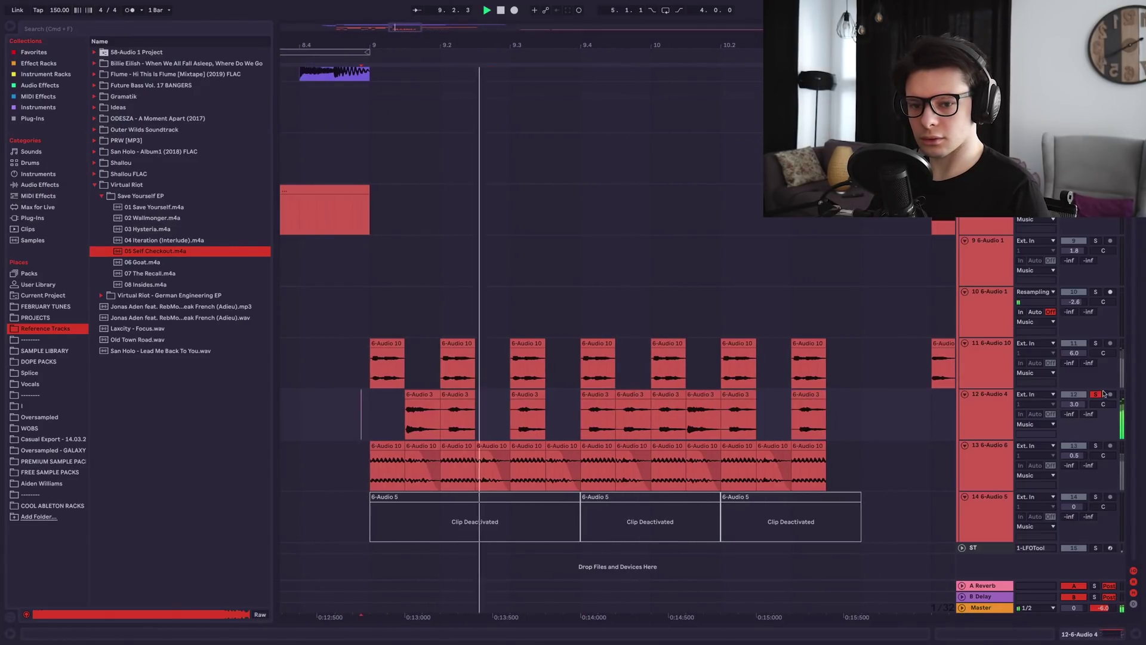
- Solo the 11 6-Audio 10 track too, and cut the lows of 12 6-Audio 4 in EQ Eight with a band at 426 Hz, 0.62 dB
{"action": "left_click", "coordinate": [1095, 344]}
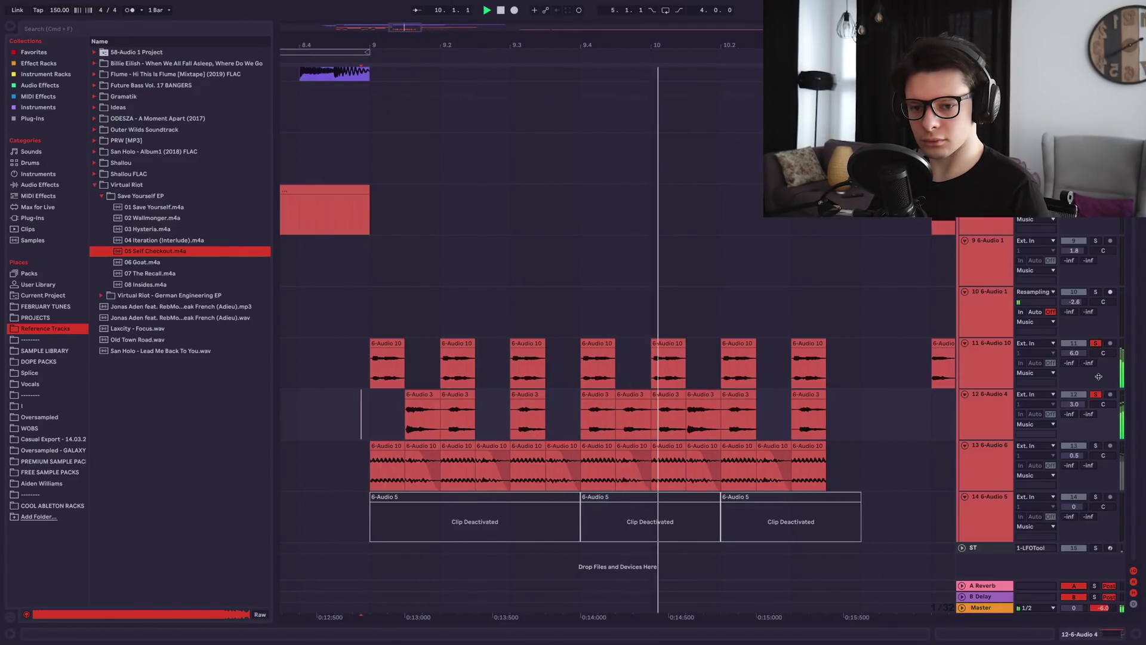
{"action": "double_click", "coordinate": [986, 416]}
{"action": "key", "text": "space"}
{"action": "key", "text": "space"}
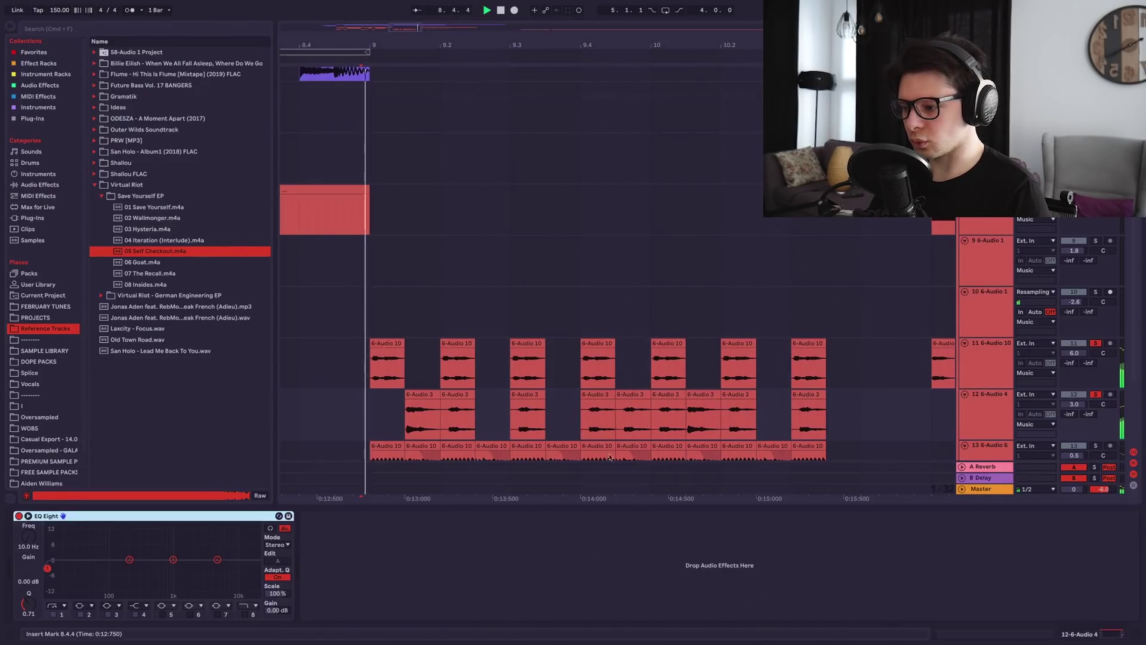
{"action": "left_click", "coordinate": [449, 421]}
{"action": "left_click_drag", "start_coordinate": [47, 568], "coordinate": [121, 568]}
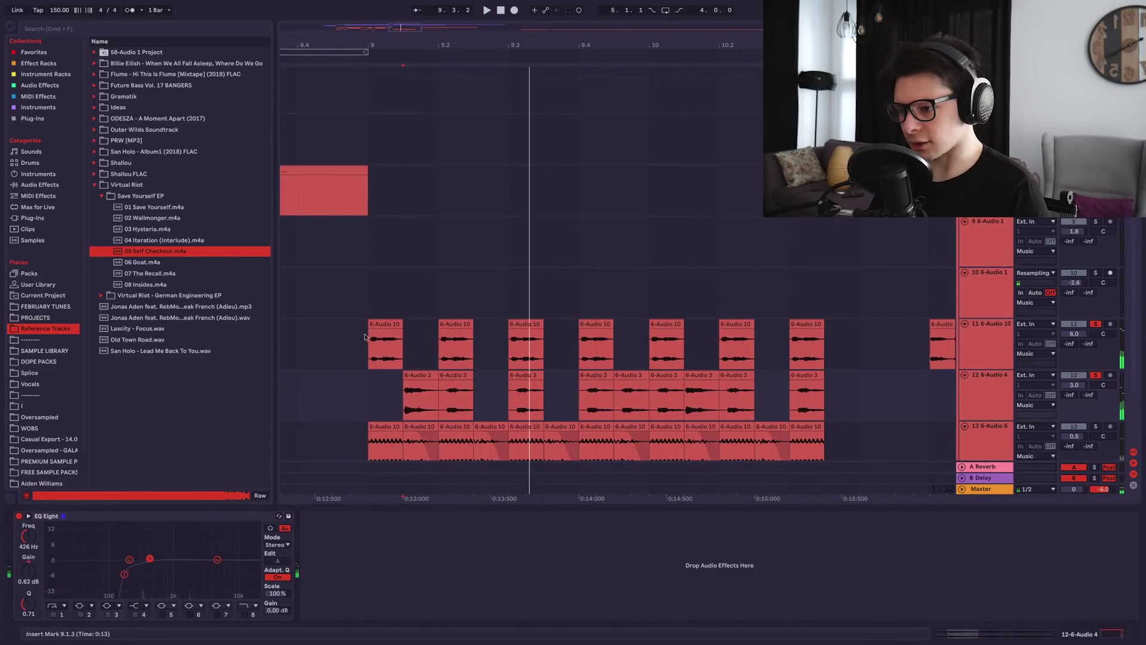
- Dip the low mids of the 11 6-Audio 10 track in EQ Eight by 3.10 dB at 445 Hz and play back
{"action": "left_click", "coordinate": [369, 345]}
{"action": "mouse_move", "coordinate": [133, 560]}
{"action": "left_mouse_down"}
{"action": "mouse_move", "coordinate": [159, 562]}
{"action": "mouse_move", "coordinate": [150, 568]}
{"action": "left_mouse_up"}
{"action": "key", "text": "space"}
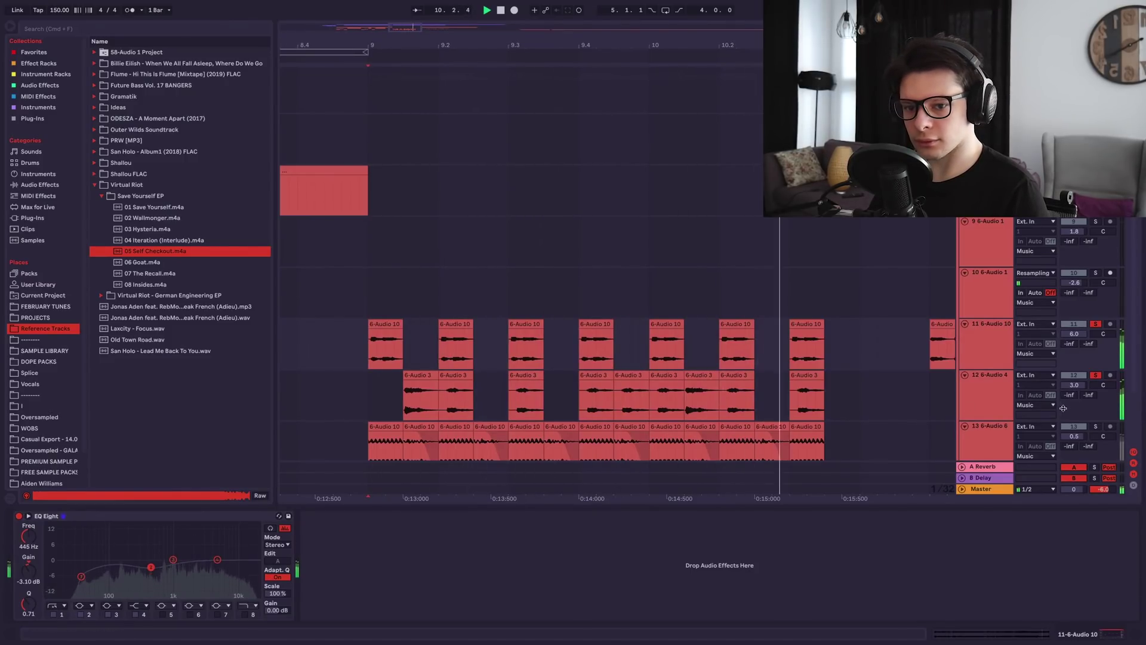
- Add OTT after EQ Eight on the 12 6-Audio 4 track and set its Amount to 41%
{"action": "left_click", "coordinate": [1006, 386]}
{"action": "left_click", "coordinate": [40, 84]}
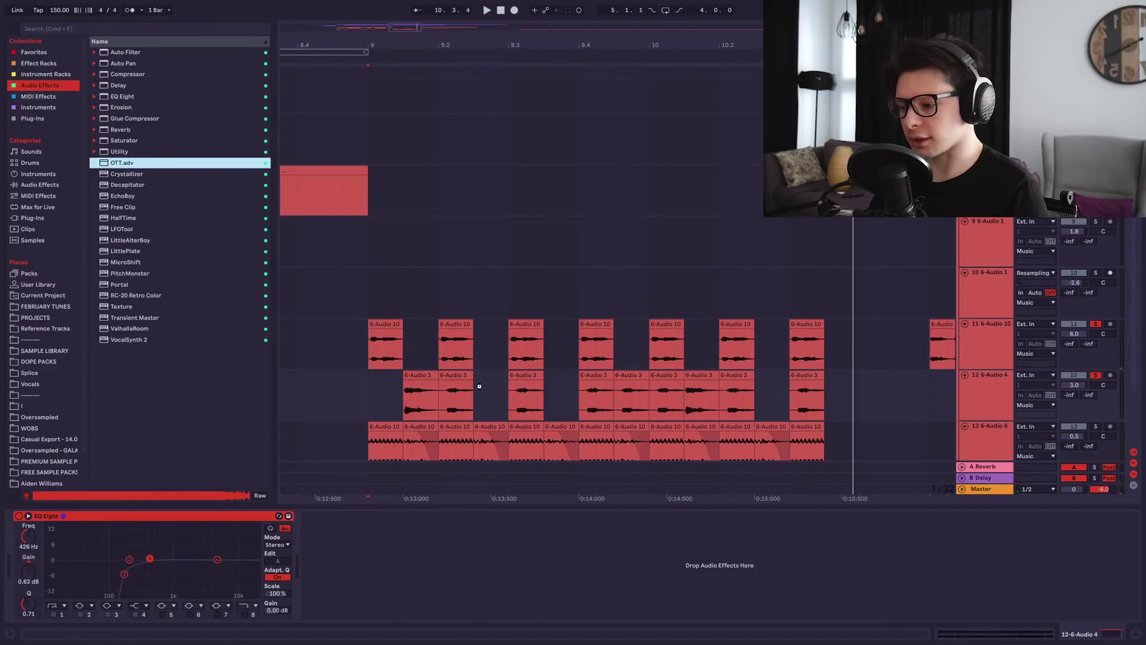
{"action": "left_click_drag", "start_coordinate": [343, 530], "coordinate": [343, 530]}
{"action": "key", "text": "space"}
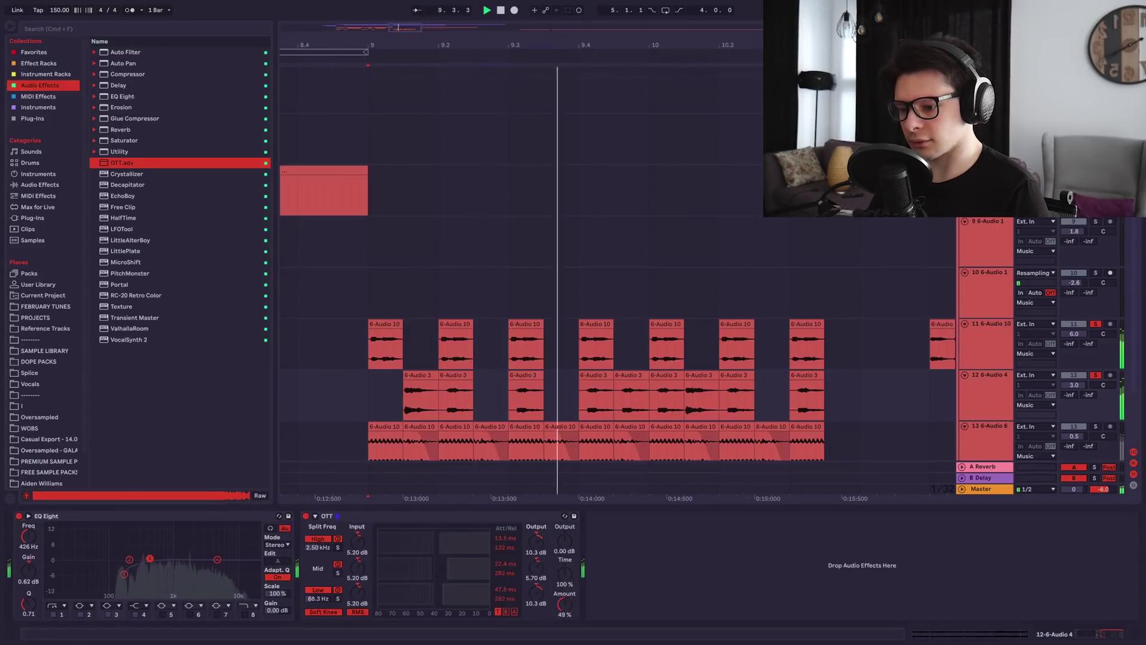
{"action": "left_click", "coordinate": [545, 523]}
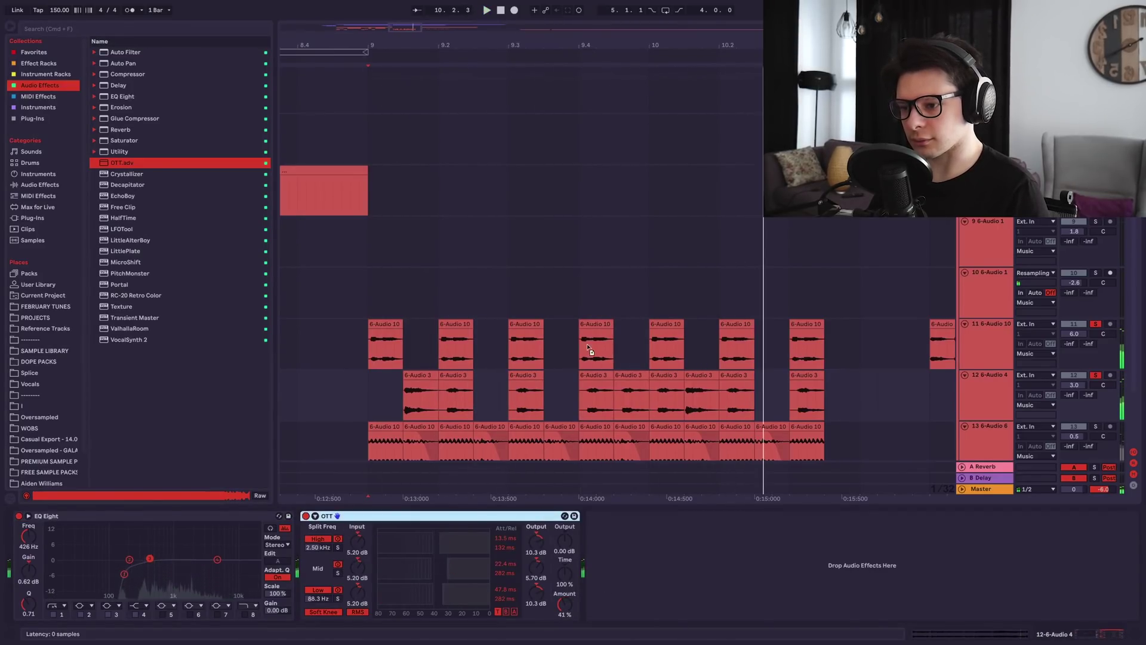
- Put OTT on the 11 6-Audio 10 track with Amount at 28%, and solo the 13 6-Audio 6 track alongside the other layers
{"action": "left_click", "coordinate": [370, 322]}
{"action": "left_click_drag", "start_coordinate": [565, 599], "coordinate": [568, 607]}
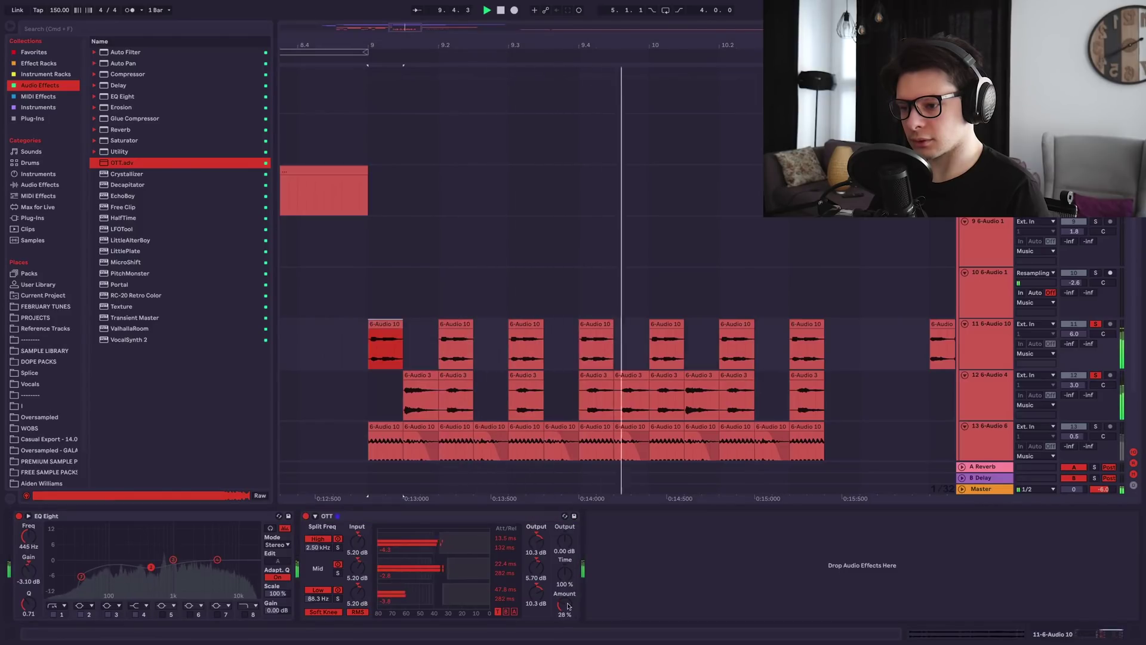
{"action": "scroll", "coordinate": [903, 415], "scroll_direction": "down", "scroll_amount": 2}
{"action": "left_click", "coordinate": [1095, 370]}
{"action": "key", "text": "space"}
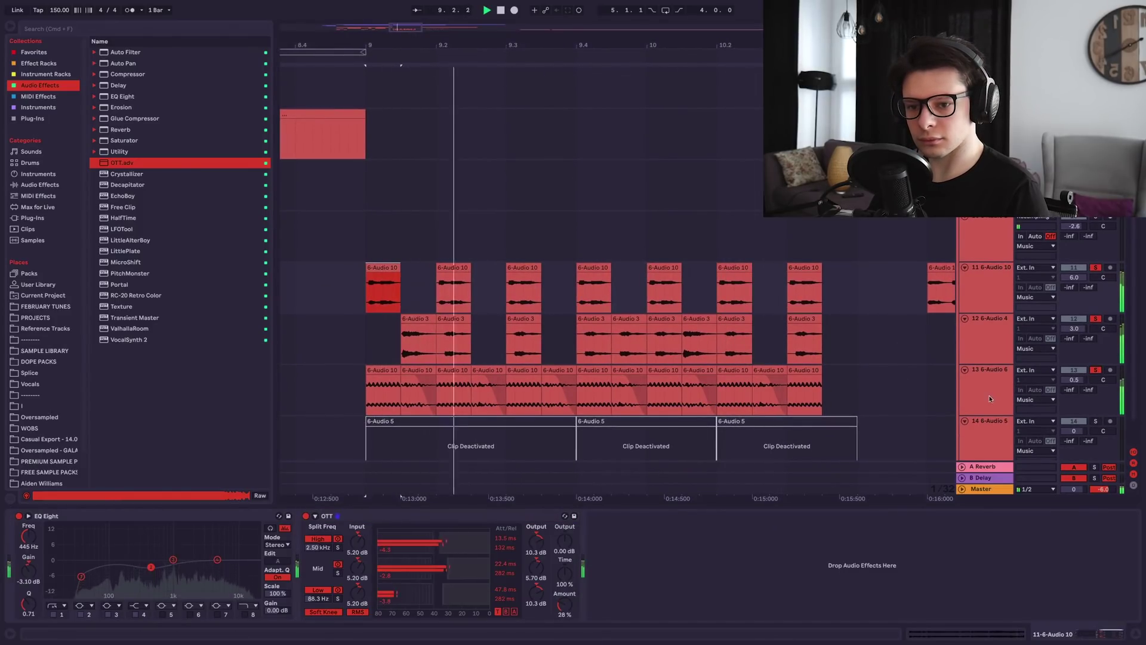
- Reshape the fade-out curve of the second 6-Audio 10 chop on the 13 6-Audio 6 track while listening to it soloed
{"action": "left_click", "coordinate": [988, 382]}
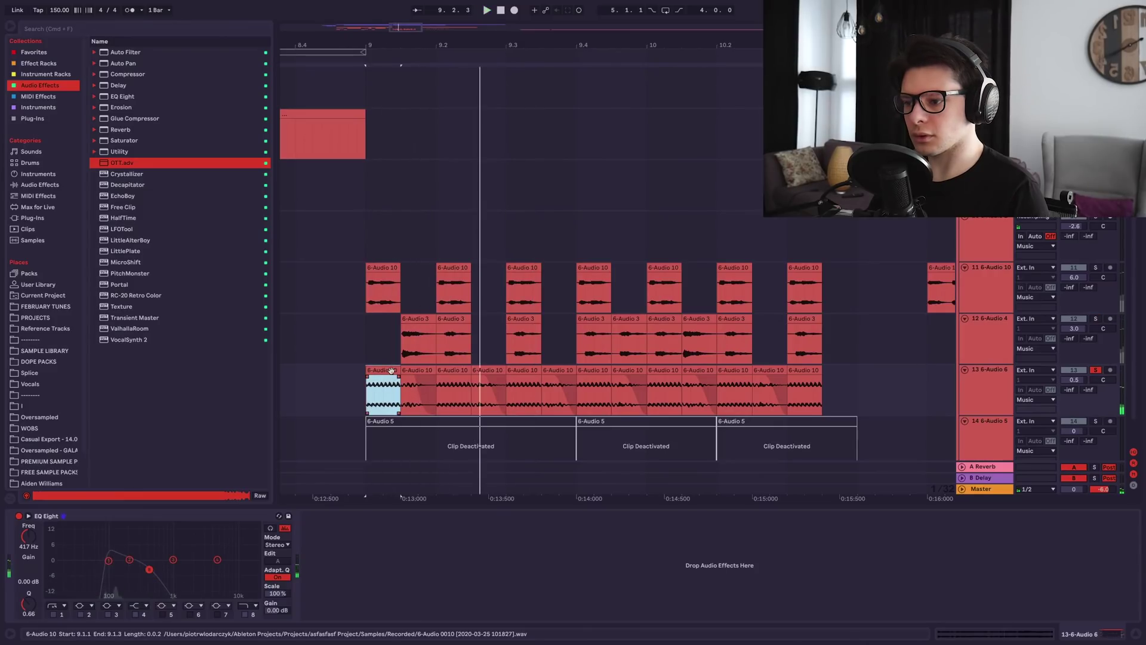
{"action": "key", "text": "space"}
{"action": "left_click_drag", "start_coordinate": [413, 377], "coordinate": [411, 388]}
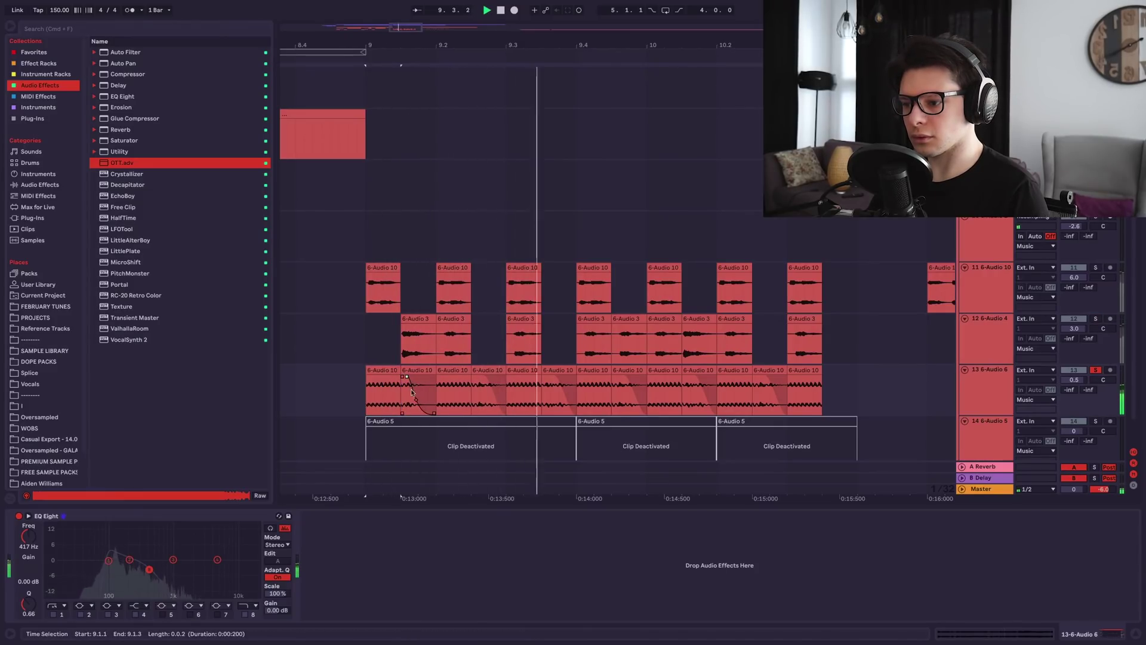
{"action": "scroll", "coordinate": [402, 382], "scroll_direction": "up", "scroll_amount": 3}
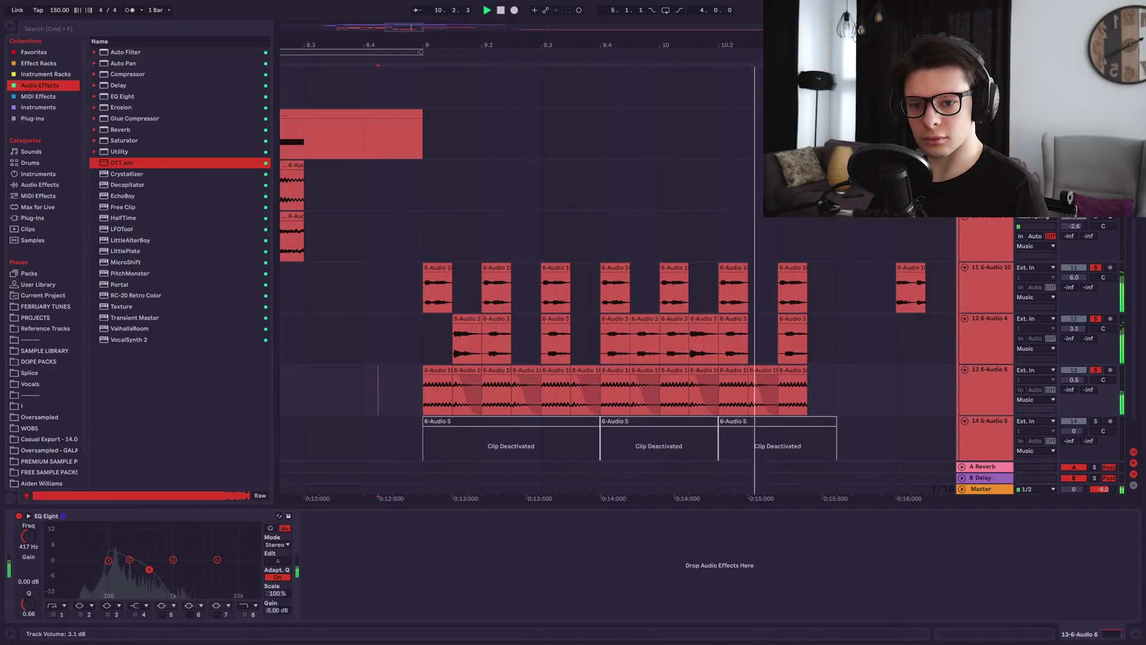
- Add THE ULTIMATE SPACE effect rack to the 12 6-Audio 4 track and group the three layered bass chop tracks
{"action": "left_click", "coordinate": [970, 335]}
{"action": "left_click", "coordinate": [39, 63]}
{"action": "left_click", "coordinate": [203, 163]}
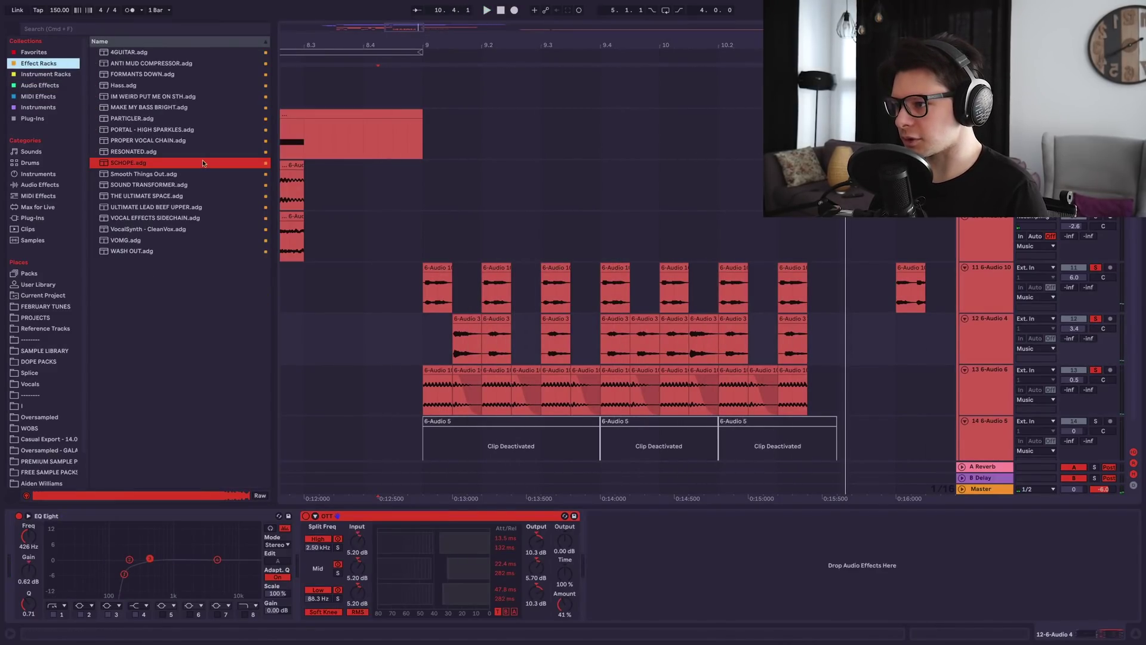
{"action": "double_click", "coordinate": [129, 197]}
{"action": "key", "text": "space"}
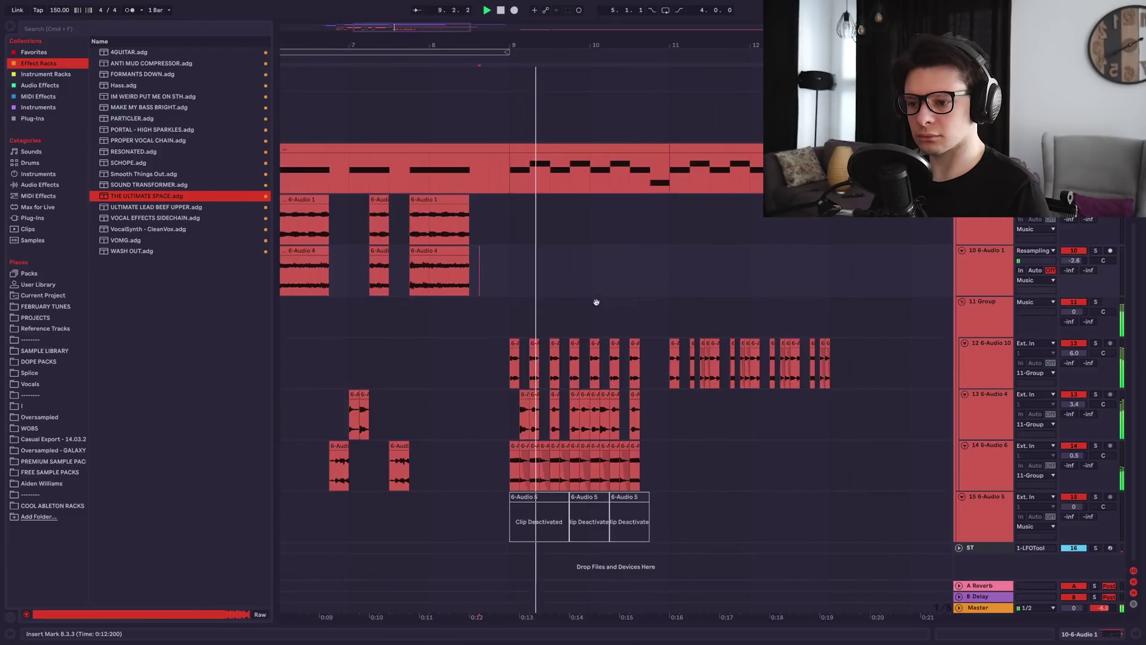
- Move the one-beat 6-Audio 6 clip at 10.4.1 onto the 15 6-Audio 5 track and play the transition into bar 11
{"action": "left_click_drag", "start_coordinate": [596, 302], "coordinate": [589, 284]}
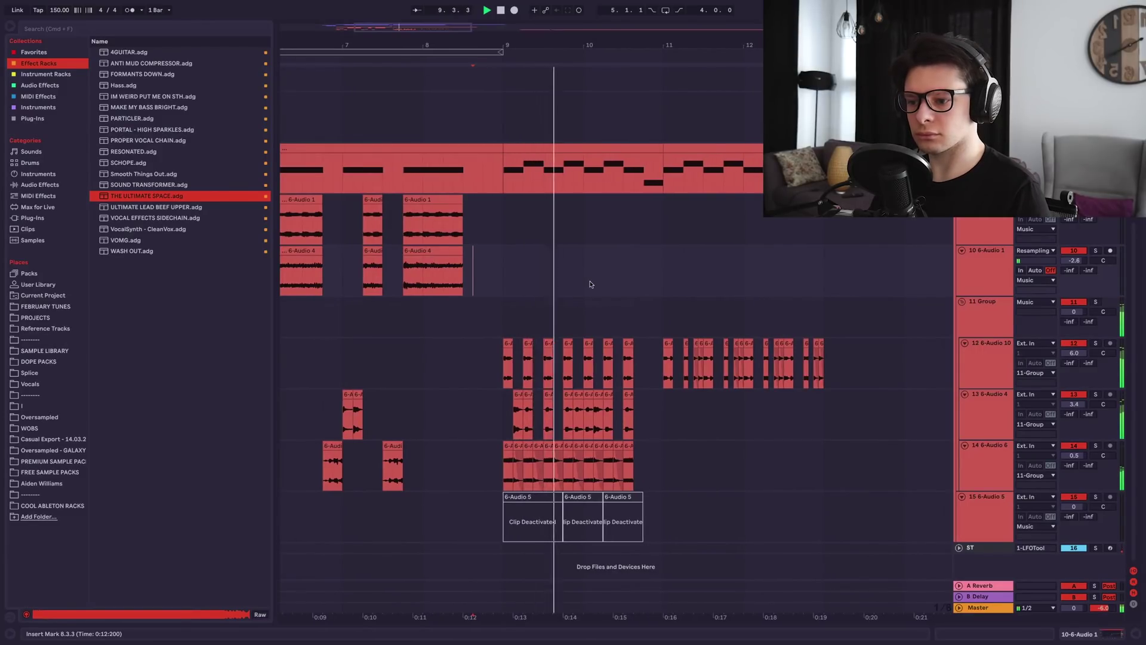
{"action": "left_click_drag", "start_coordinate": [653, 517], "coordinate": [497, 519]}
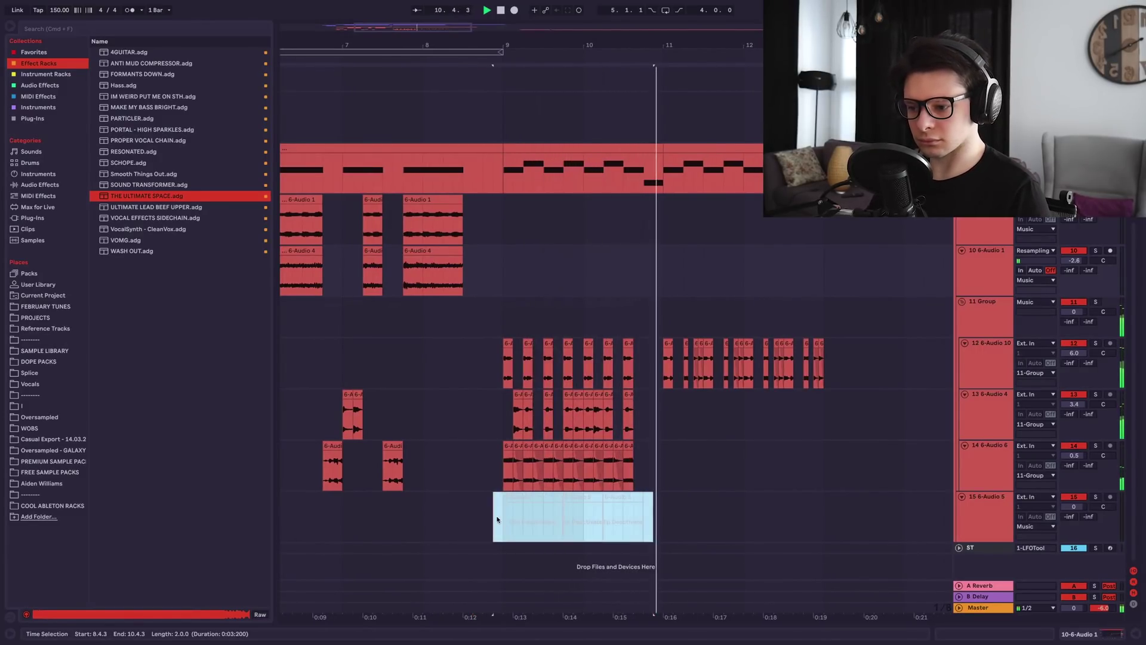
{"action": "key", "text": "0"}
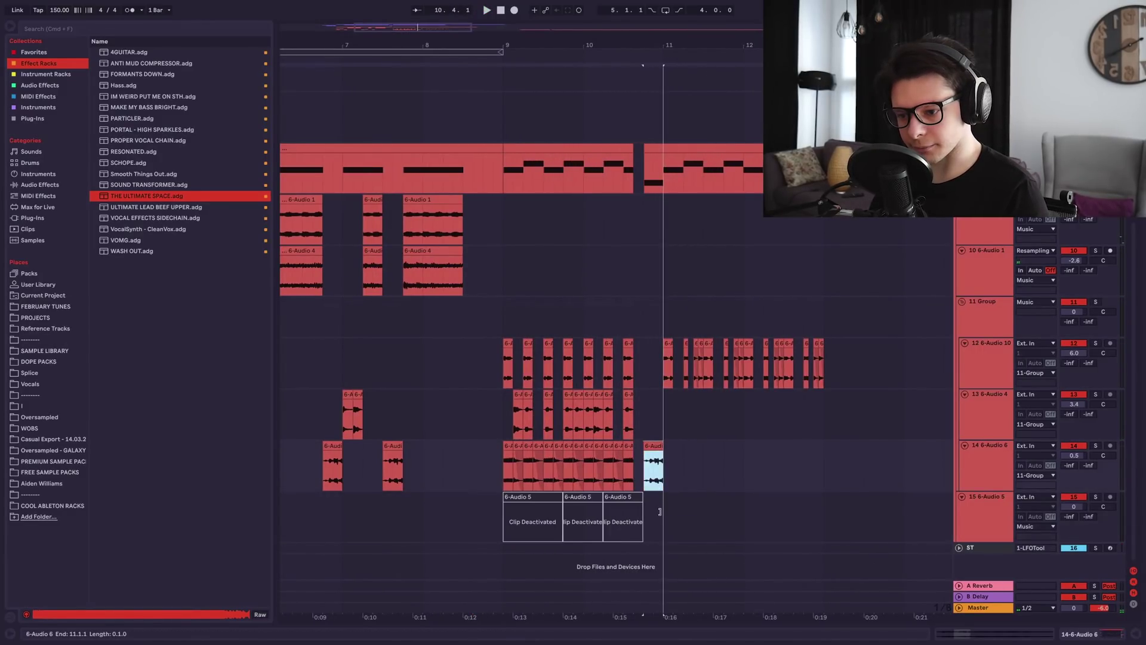
{"action": "left_click_drag", "start_coordinate": [654, 445], "coordinate": [654, 496]}
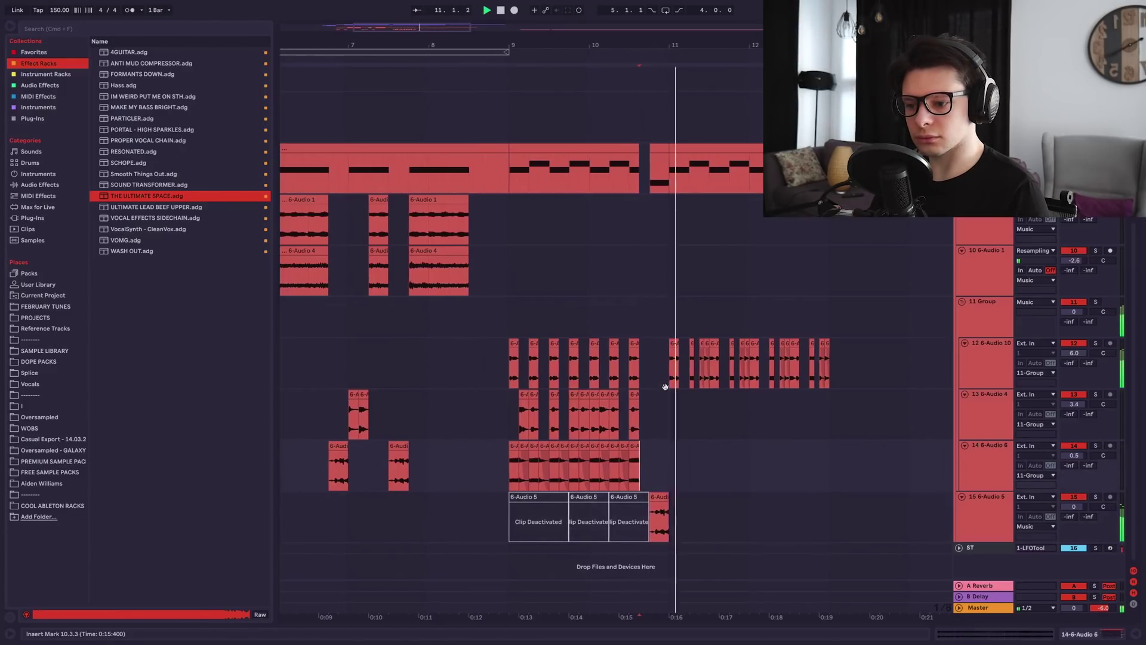
{"action": "key", "text": "space"}
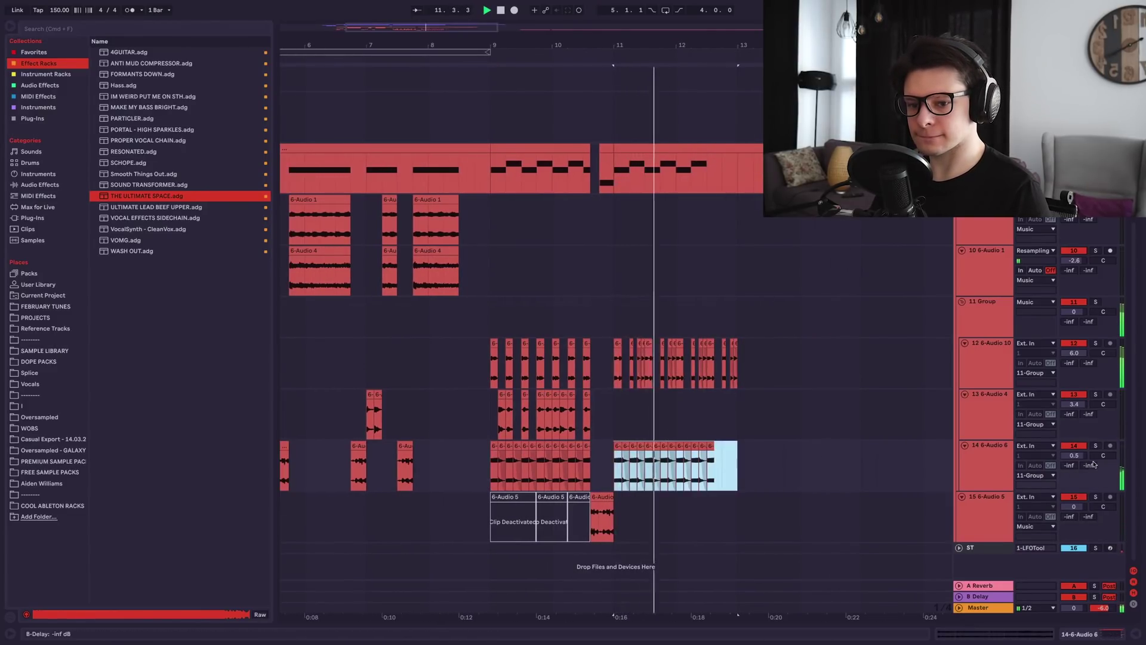
- Solo the 14 6-Audio 6 track and add OTT after its EQ Eight with the Amount at 46%
{"action": "left_click", "coordinate": [1096, 446]}
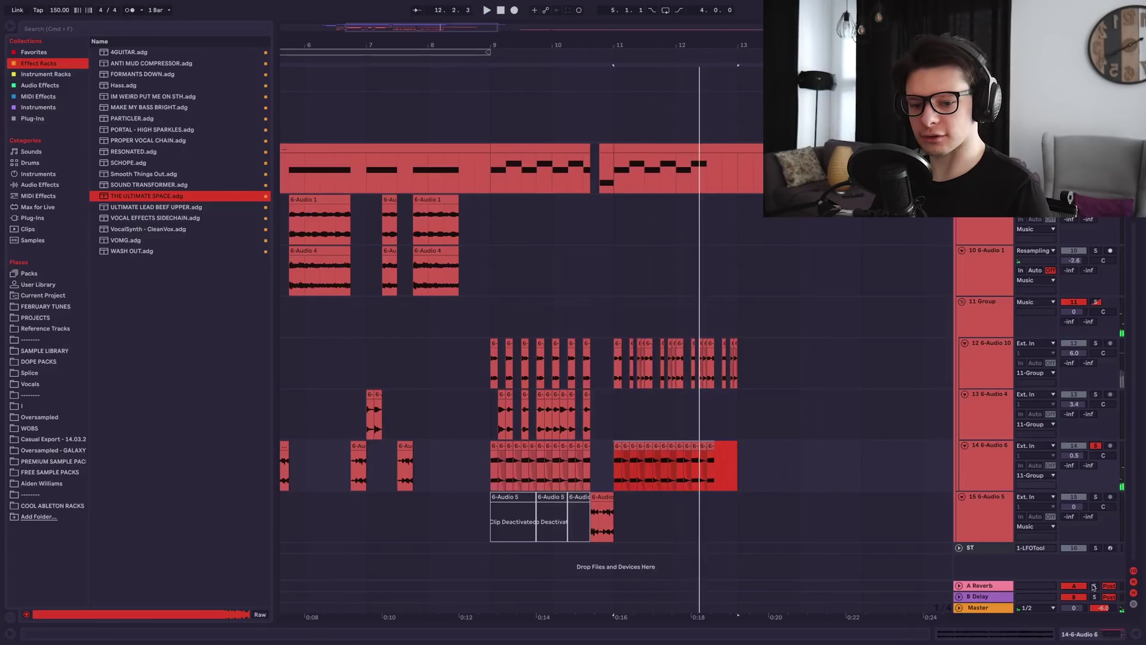
{"action": "left_click", "coordinate": [1101, 634]}
{"action": "left_click", "coordinate": [40, 85]}
{"action": "double_click", "coordinate": [119, 163]}
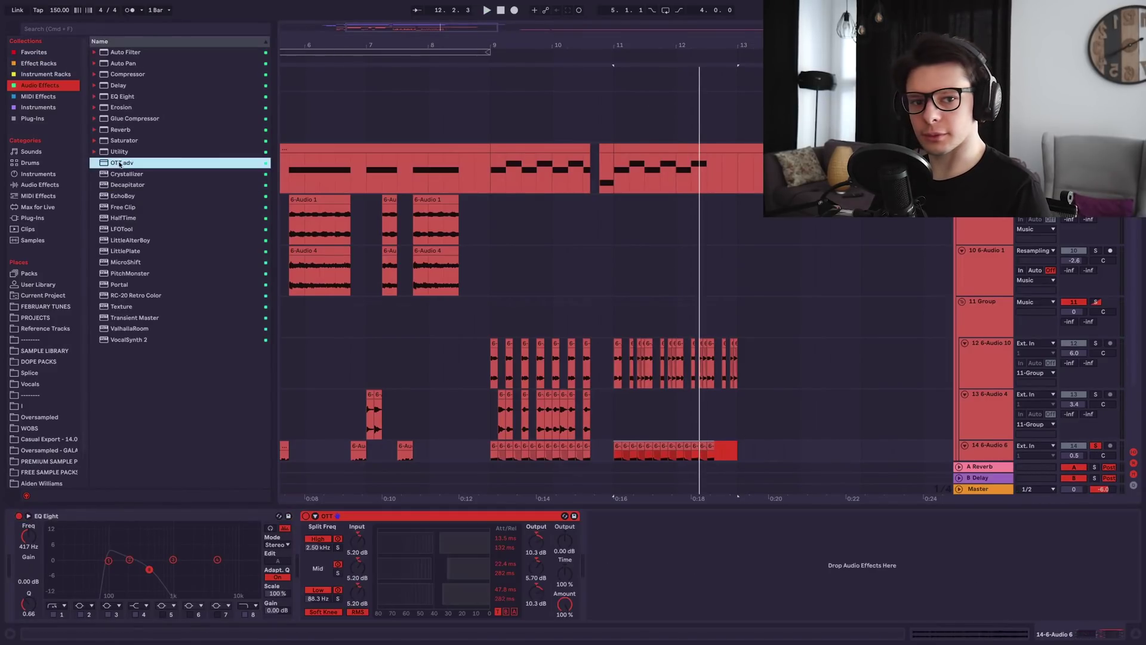
{"action": "key", "text": "space"}
{"action": "left_click_drag", "start_coordinate": [565, 604], "coordinate": [564, 633]}
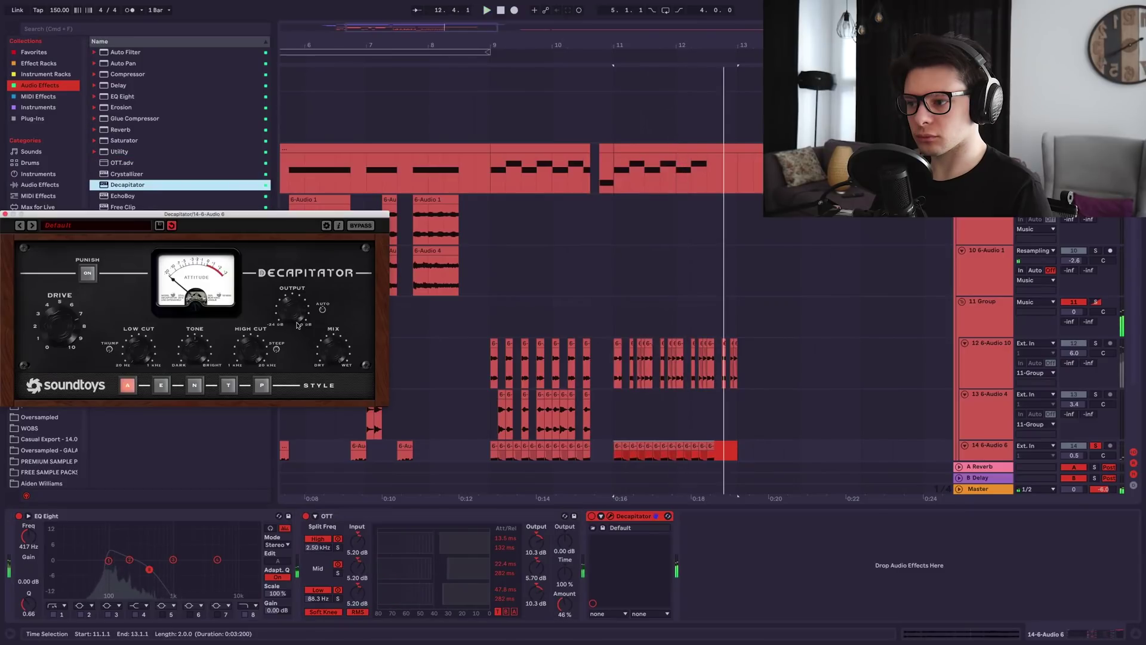
- Audition the default Decapitator after OTT on the 14 6-Audio 6 track and close its plug-in window
{"action": "key", "text": "space"}
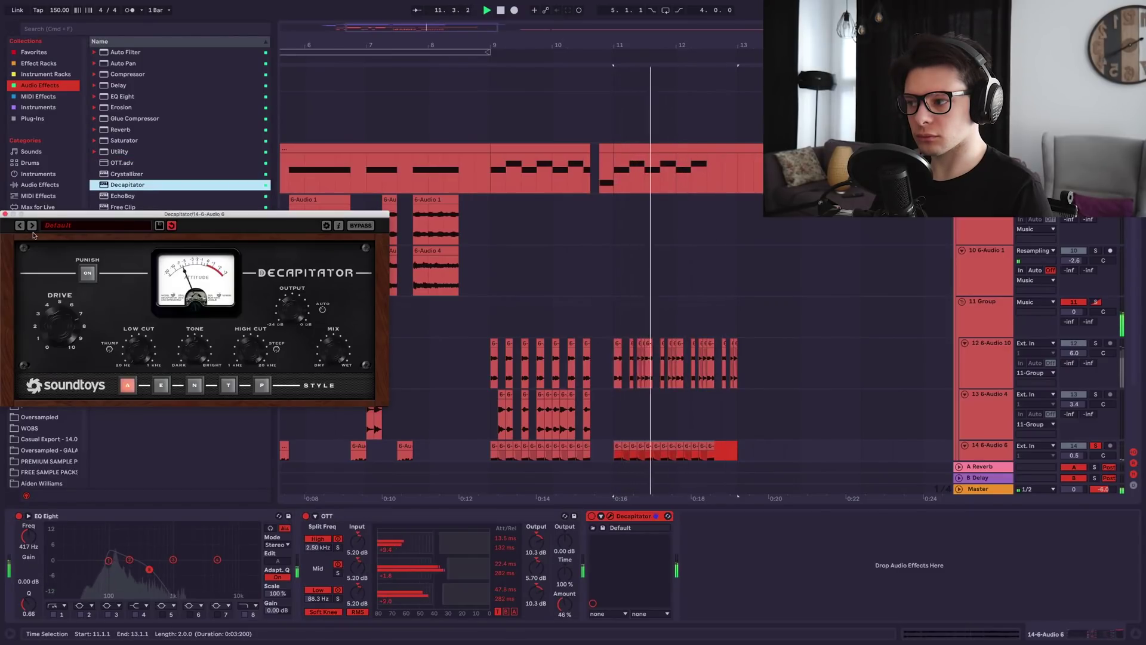
{"action": "left_click", "coordinate": [4, 214]}
{"action": "scroll", "coordinate": [569, 363], "scroll_direction": "down", "scroll_amount": 3}
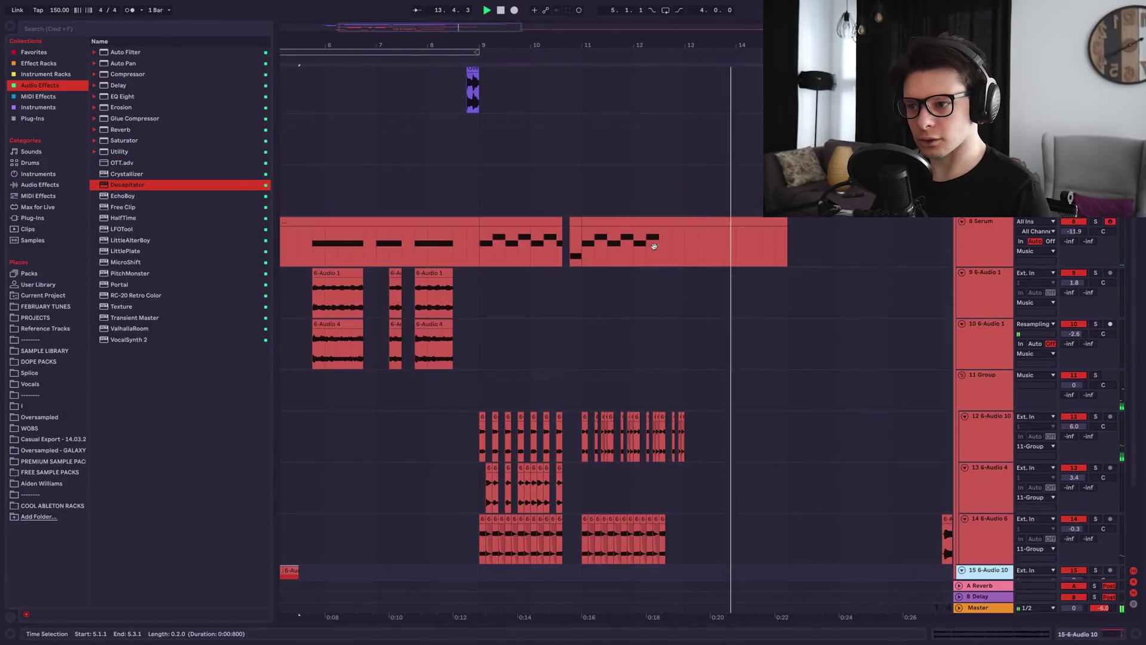
- Delete the Serum part after bar 13 and consolidate its clips between bars 9 and 13 into one clip
{"action": "scroll", "coordinate": [758, 293], "scroll_direction": "up", "scroll_amount": 5}
{"action": "left_click", "coordinate": [745, 114]}
{"action": "left_click_drag", "start_coordinate": [728, 457], "coordinate": [877, 445]}
{"action": "key", "text": "Delete"}
{"action": "left_click", "coordinate": [685, 442]}
{"action": "left_click", "coordinate": [561, 420]}
{"action": "left_click", "coordinate": [657, 420], "text": "shift"}
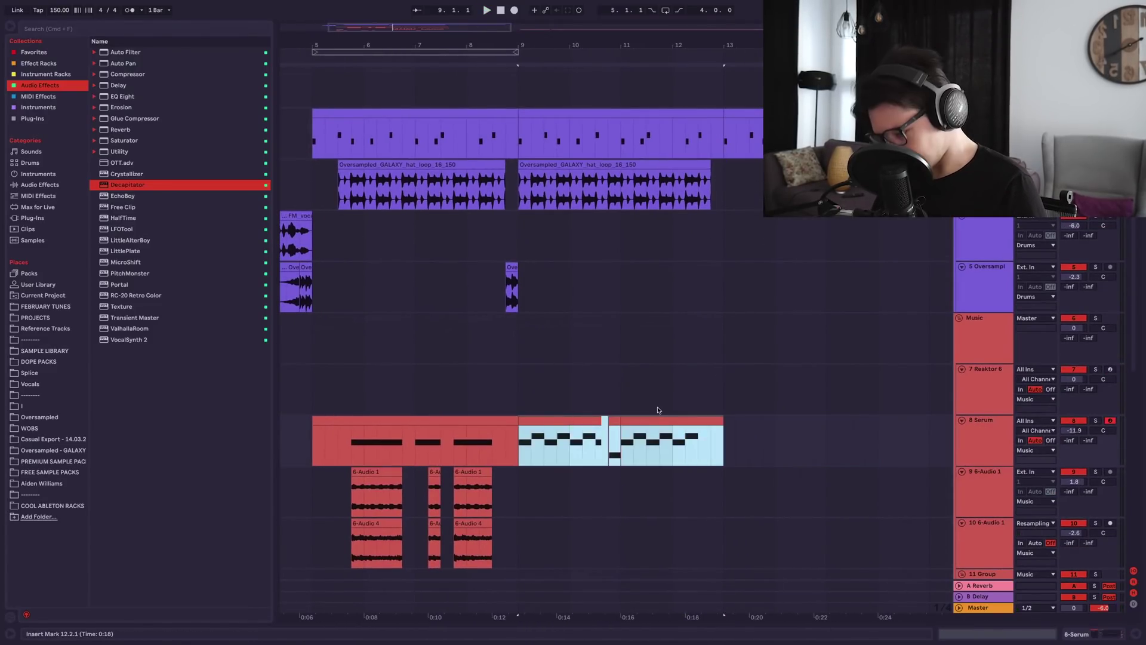
{"action": "scroll", "coordinate": [470, 383], "scroll_direction": "left", "scroll_amount": 3}
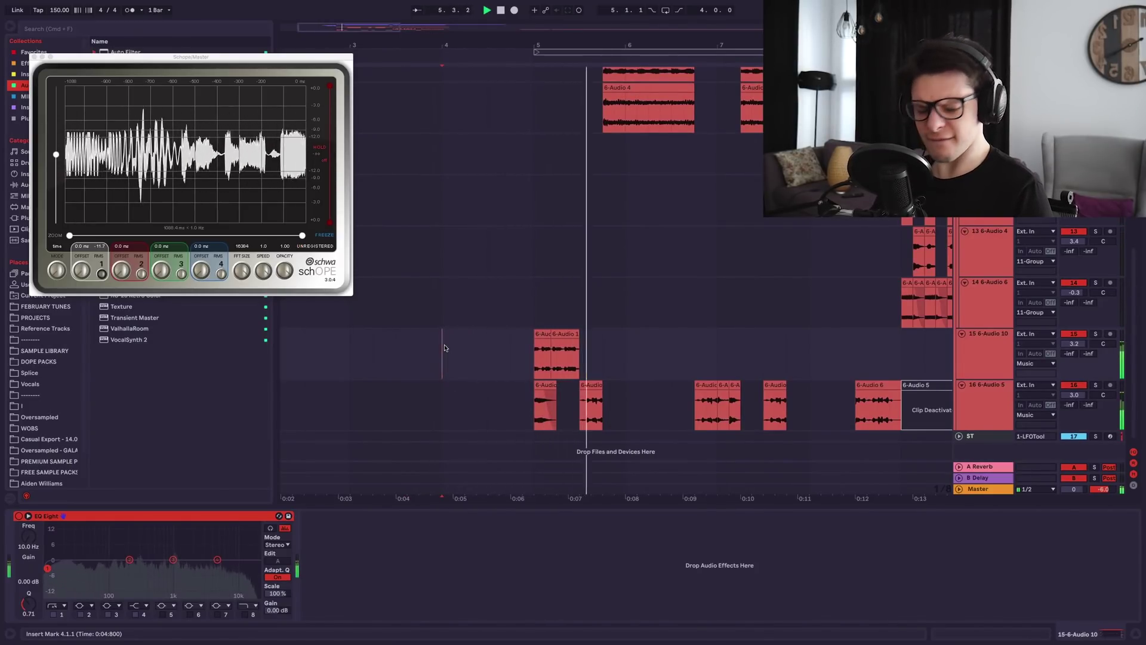
{"action": "scroll", "coordinate": [455, 319], "scroll_direction": "down", "scroll_amount": 2}
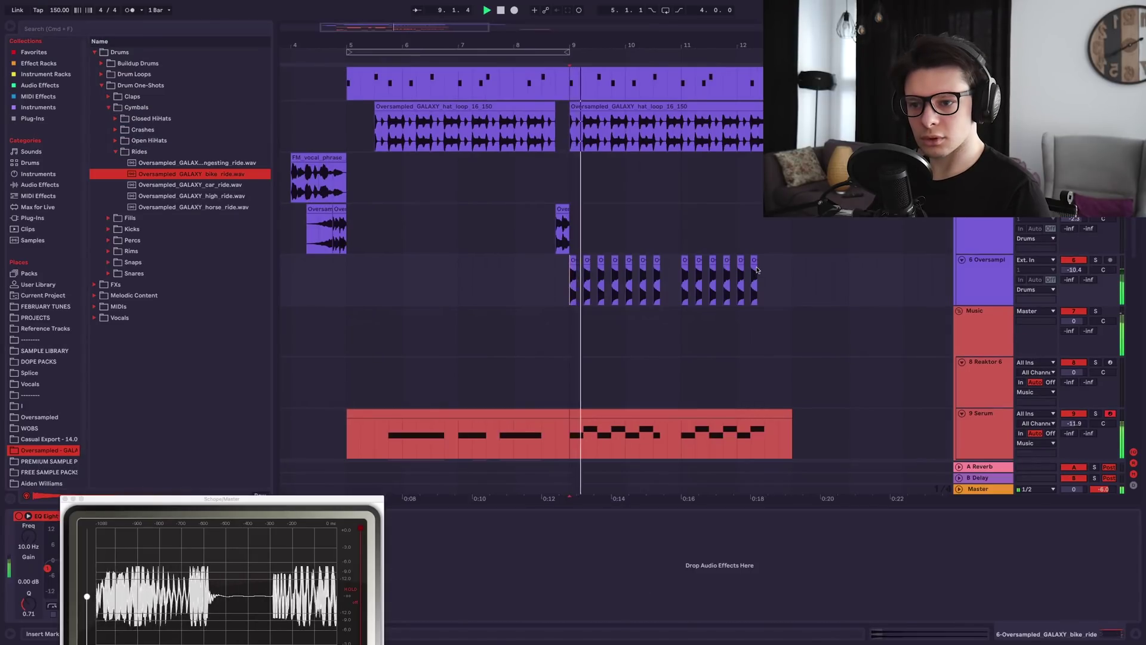
- Set the bike ride track's volume to -16.6 dB and place fire open hat clips at 11.2, 11.4 and 12.2 on a new audio track
{"action": "left_click_drag", "start_coordinate": [1085, 273], "coordinate": [1085, 285]}
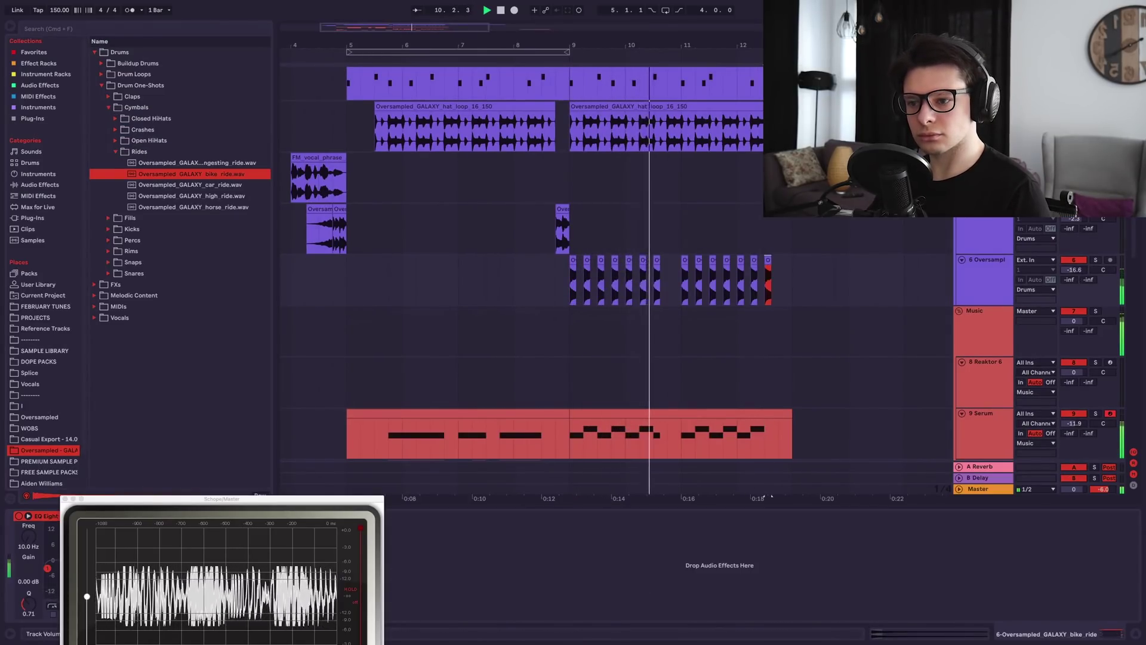
{"action": "scroll", "coordinate": [646, 269], "scroll_direction": "up", "scroll_amount": 3}
{"action": "left_click", "coordinate": [990, 281]}
{"action": "key", "text": "space"}
{"action": "key", "text": "super+t"}
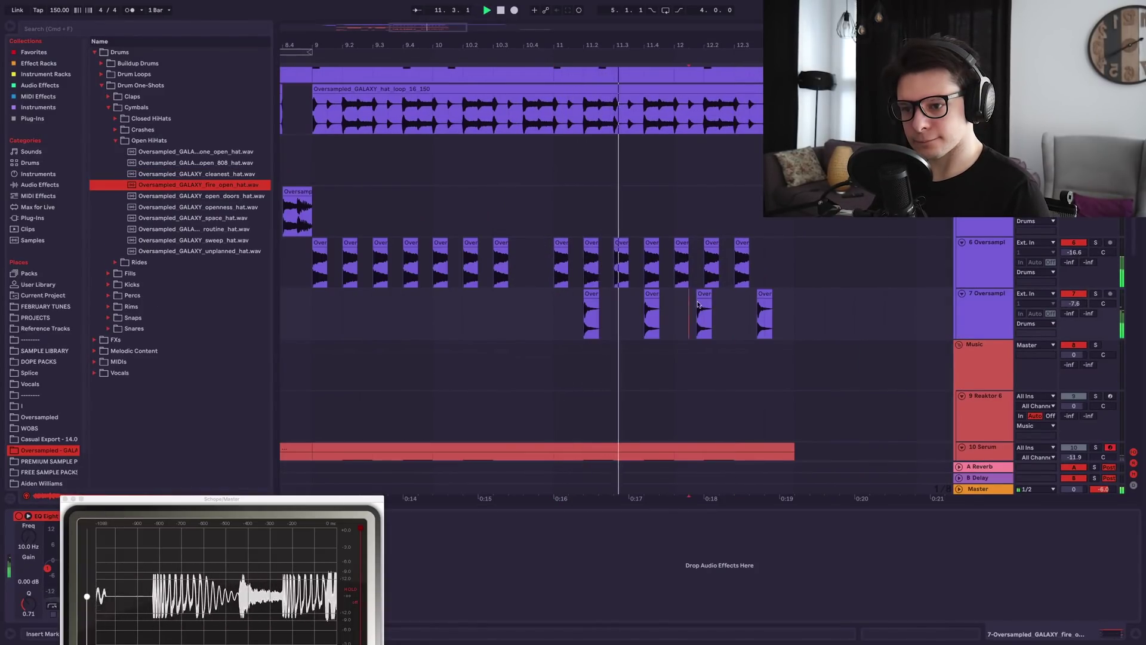
{"action": "left_click", "coordinate": [722, 303]}
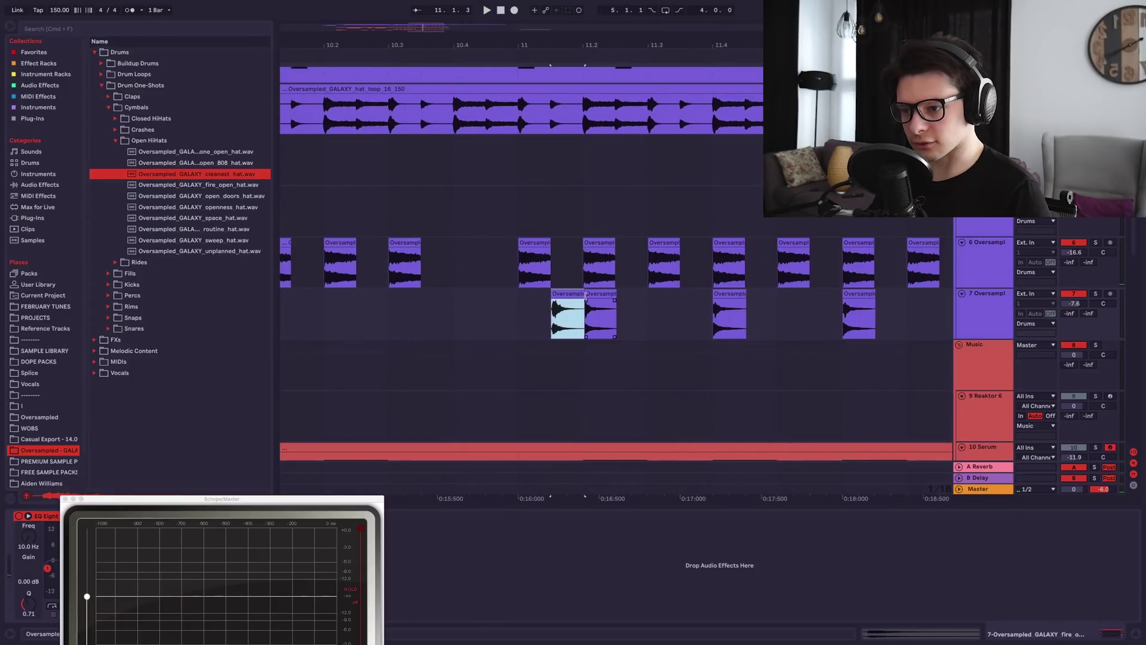
{"action": "scroll", "coordinate": [583, 301], "scroll_direction": "up", "scroll_amount": 4}
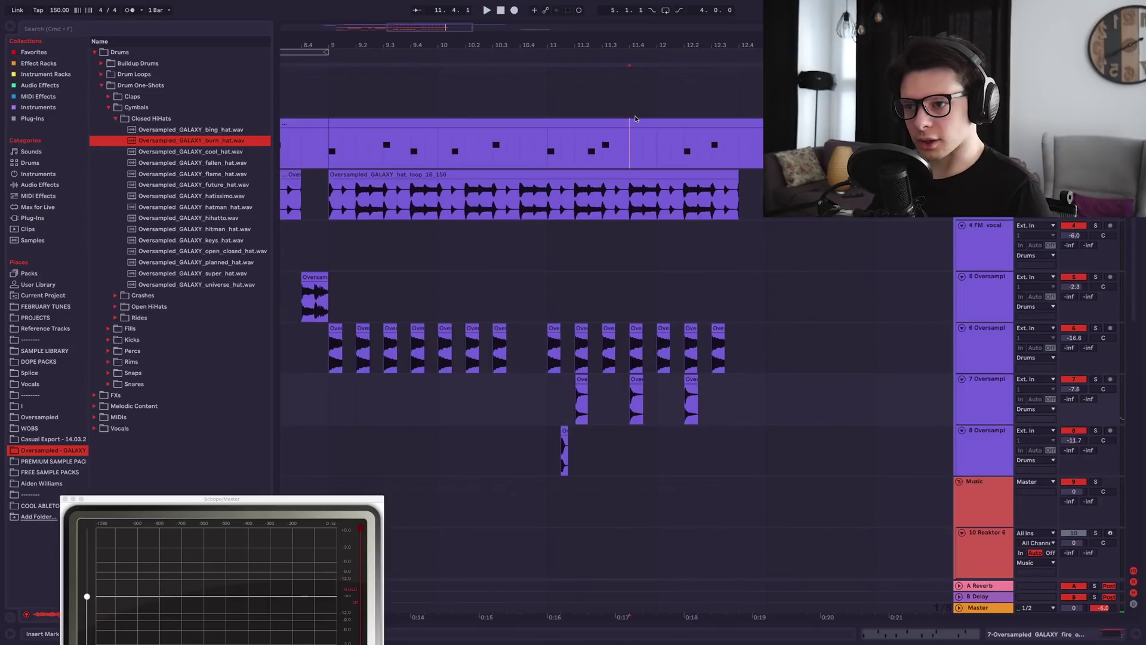
- Show the Drum Rack devices of the drum clip's track, audition closed hats and load Oversampled_GALAXY_flame_hat.wav onto the D1 pad
{"action": "left_click", "coordinate": [635, 119]}
{"action": "left_click", "coordinate": [1082, 634]}
{"action": "left_click_drag", "start_coordinate": [222, 499], "coordinate": [927, 30]}
{"action": "scroll", "coordinate": [511, 191], "scroll_direction": "down", "scroll_amount": 1}
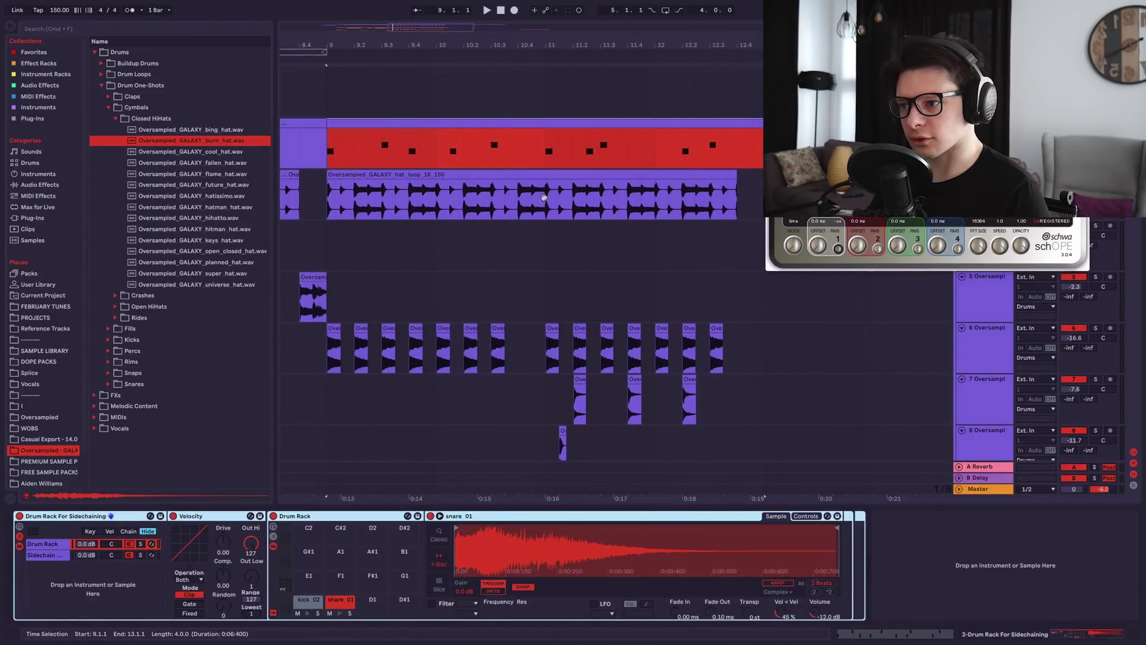
{"action": "left_click", "coordinate": [533, 119]}
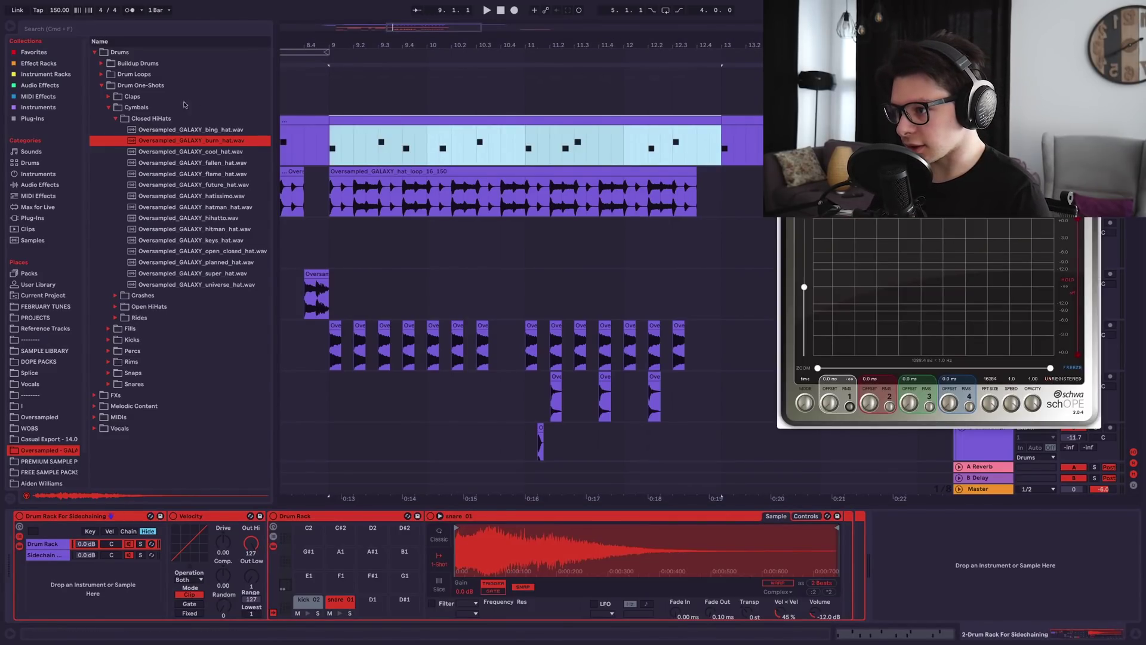
{"action": "left_click", "coordinate": [203, 152]}
{"action": "left_click", "coordinate": [222, 140]}
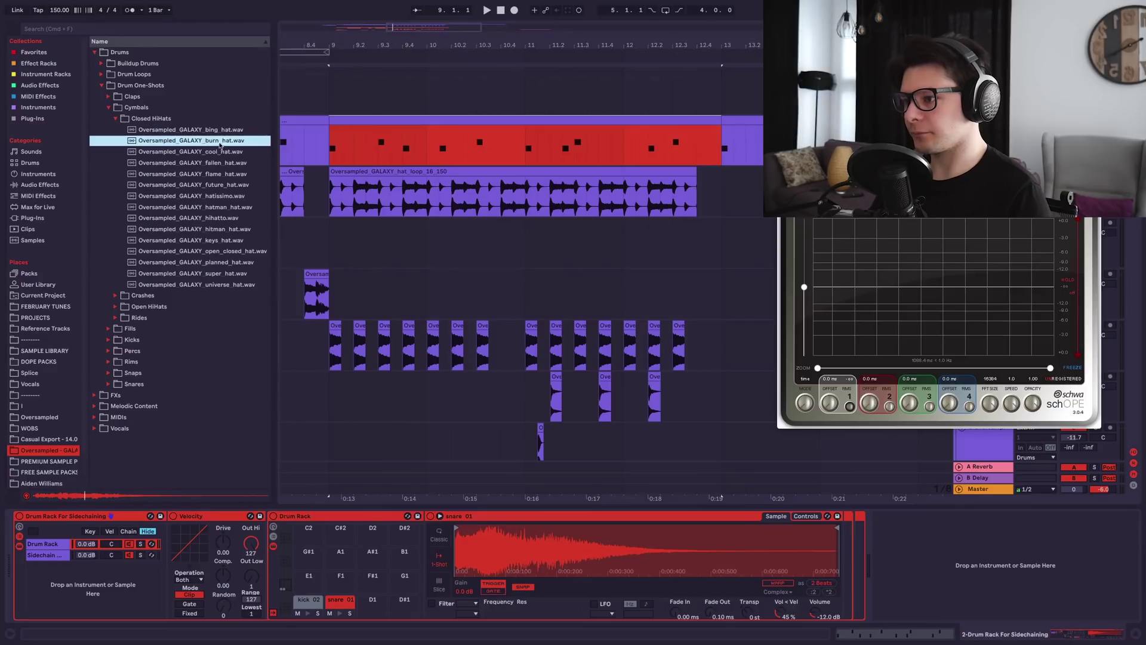
{"action": "left_click_drag", "start_coordinate": [217, 173], "coordinate": [371, 597]}
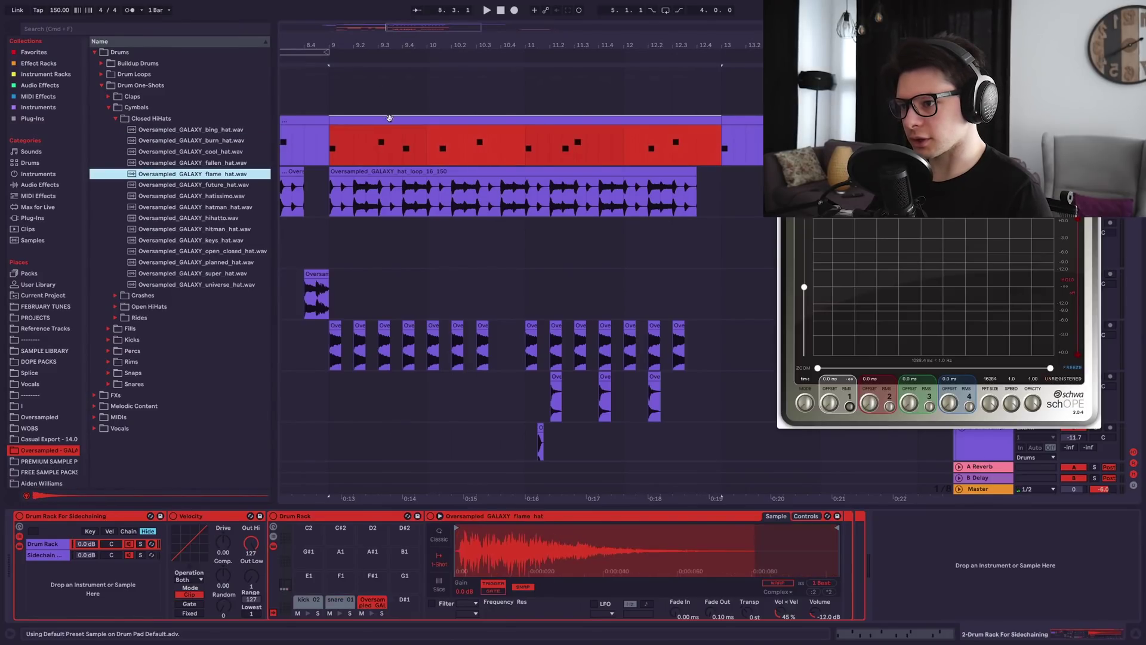
- Add a continuous run of hat notes from 11.2 to bar 13 in the drum clip starting at 9.1.1
{"action": "left_click", "coordinate": [389, 119]}
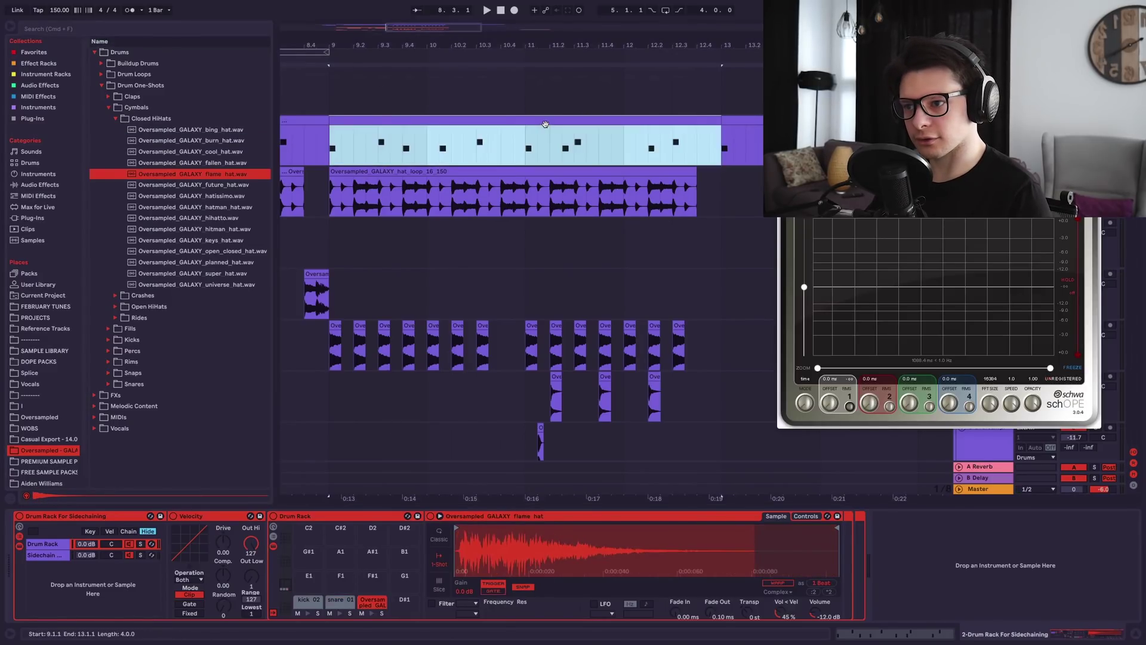
{"action": "double_click", "coordinate": [390, 118]}
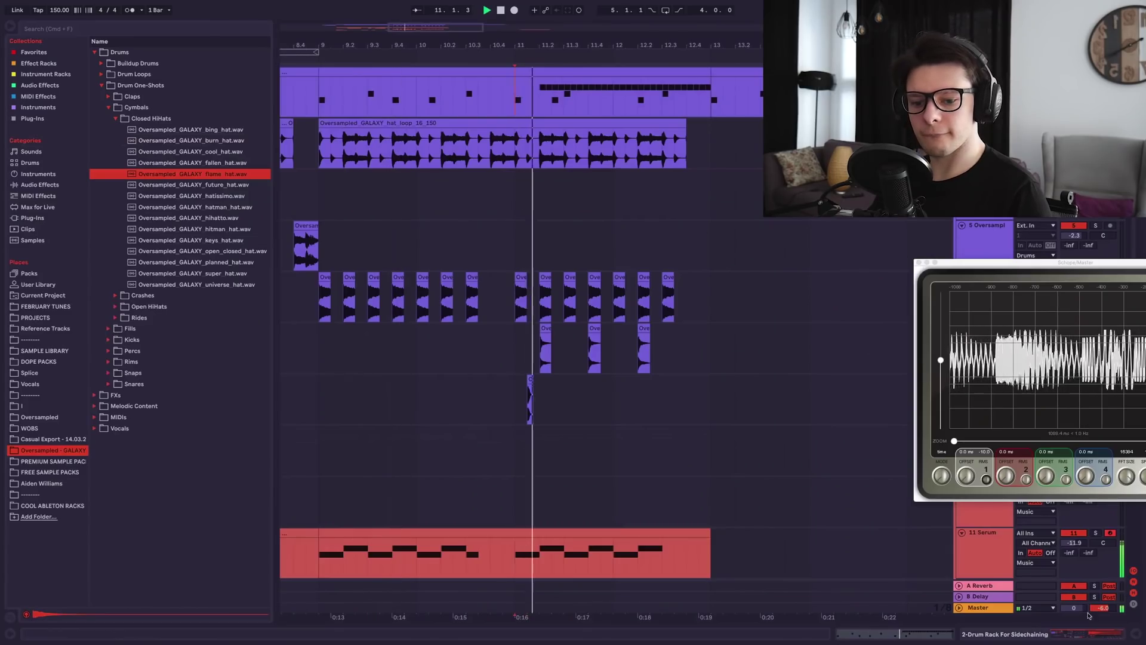
- Replace the D1 pad's sample with Oversampled_GALAXY_burn_hat.wav, trimming its start, while playing the hat pattern
{"action": "key", "text": "shift+Tab"}
{"action": "mouse_move", "coordinate": [197, 140]}
{"action": "left_mouse_down"}
{"action": "mouse_move", "coordinate": [455, 545]}
{"action": "mouse_move", "coordinate": [490, 529]}
{"action": "left_mouse_up"}
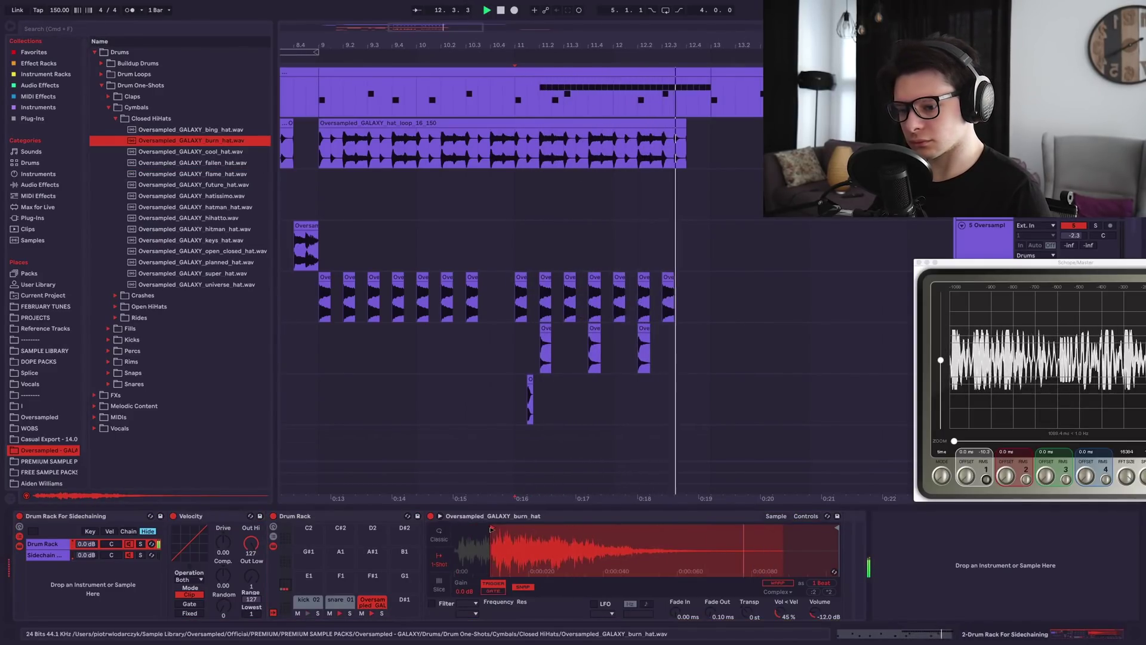
{"action": "key", "text": "space"}
- Delete the drum clip spanning bars 13 to 17 and play the arrangement from 4.1.1
{"action": "scroll", "coordinate": [821, 243], "scroll_direction": "up", "scroll_amount": 2}
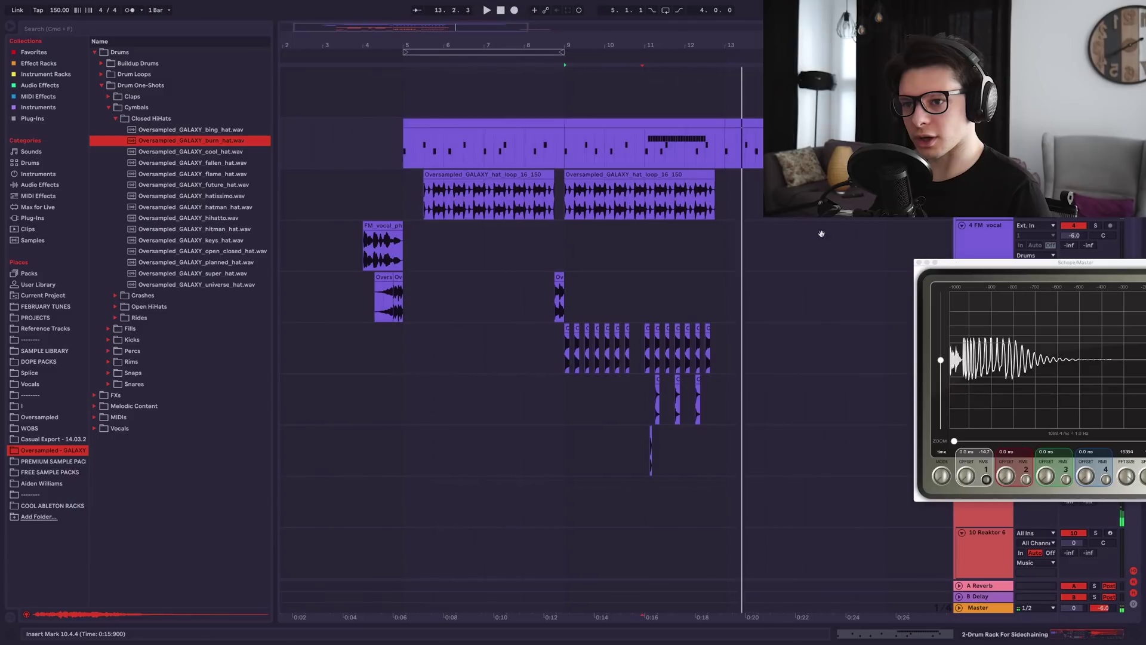
{"action": "key", "text": "super+d"}
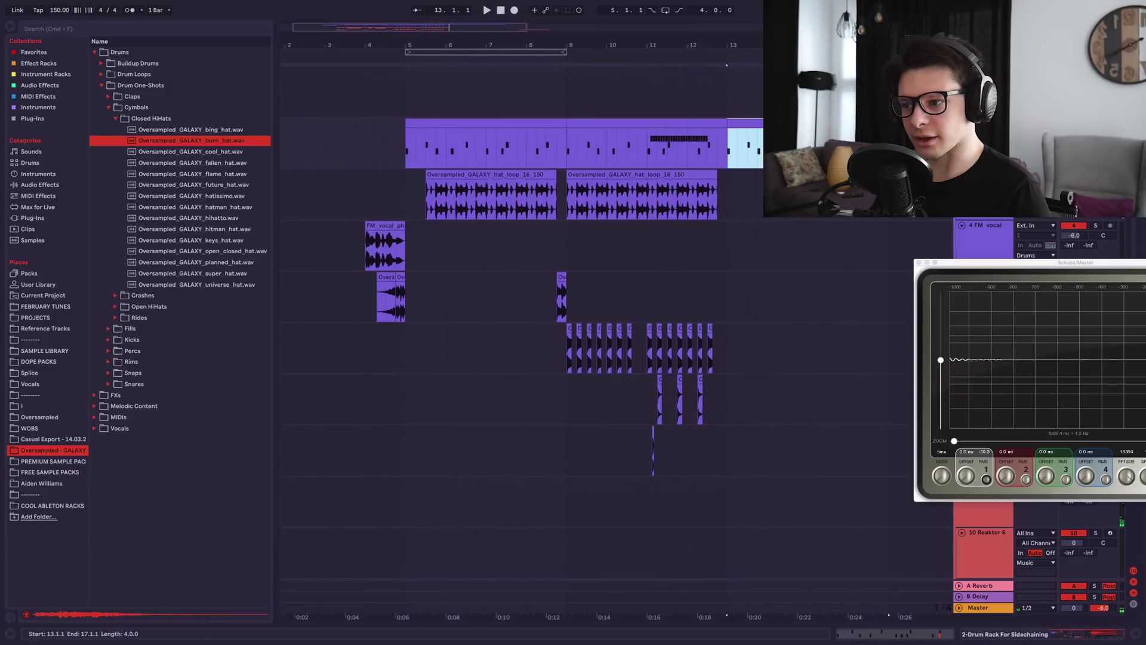
{"action": "key", "text": "Delete"}
{"action": "scroll", "coordinate": [451, 273], "scroll_direction": "down", "scroll_amount": 2}
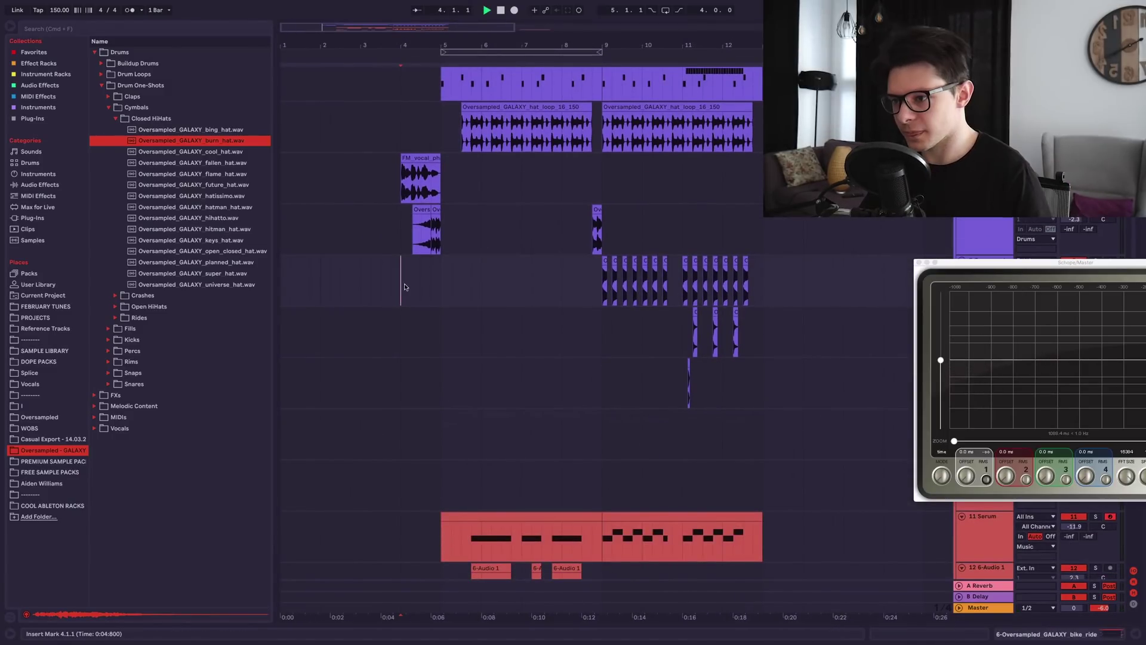